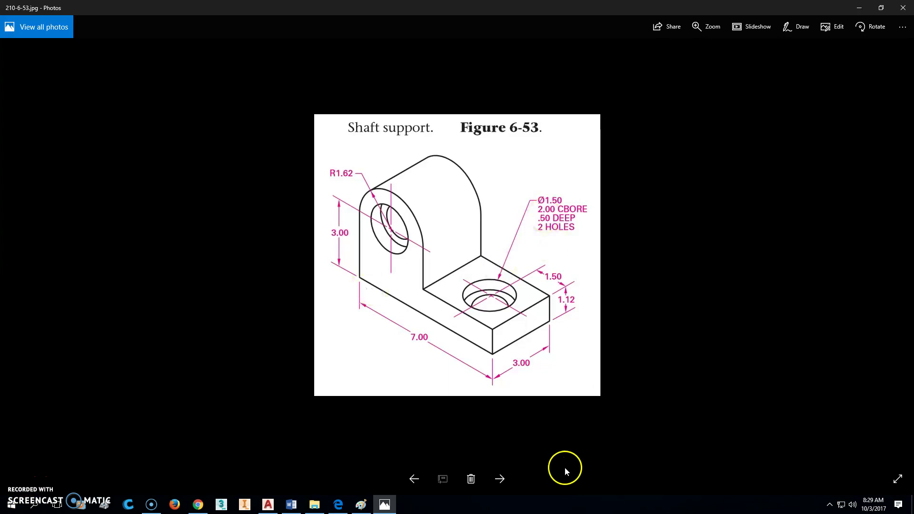
Switch the coordinate system to the front plane F from the ViewCube menu
left_click(268, 506)
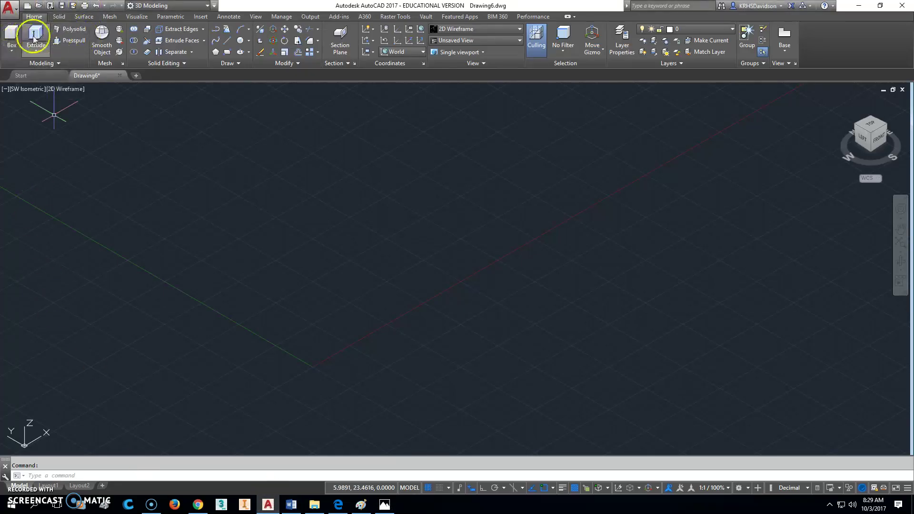
left_click(217, 30)
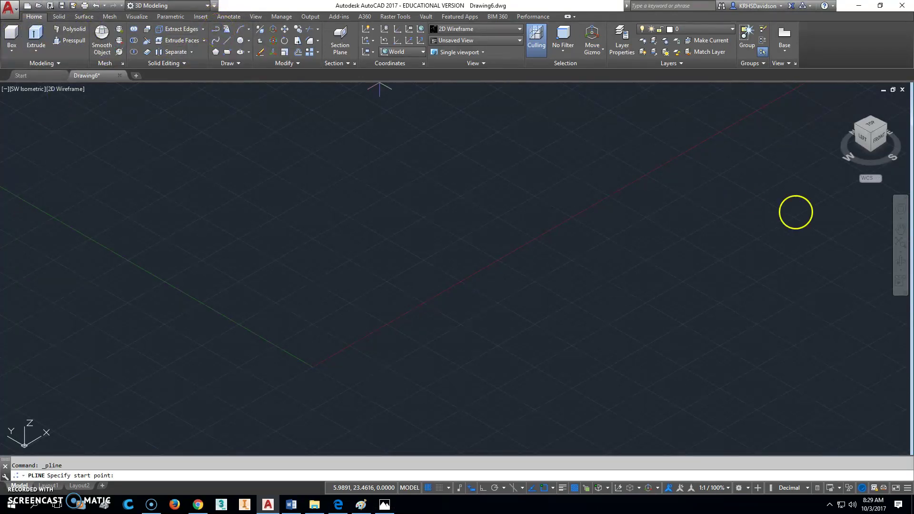
left_click(878, 178)
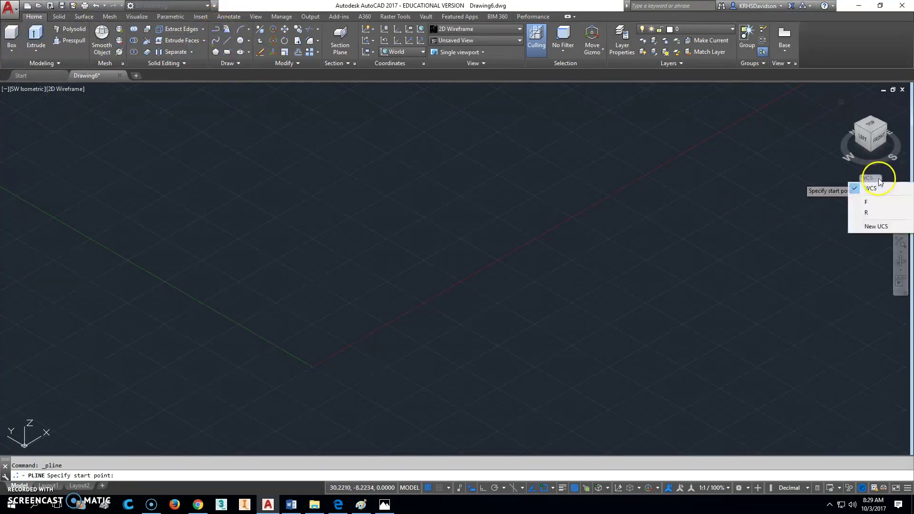
left_click(869, 202)
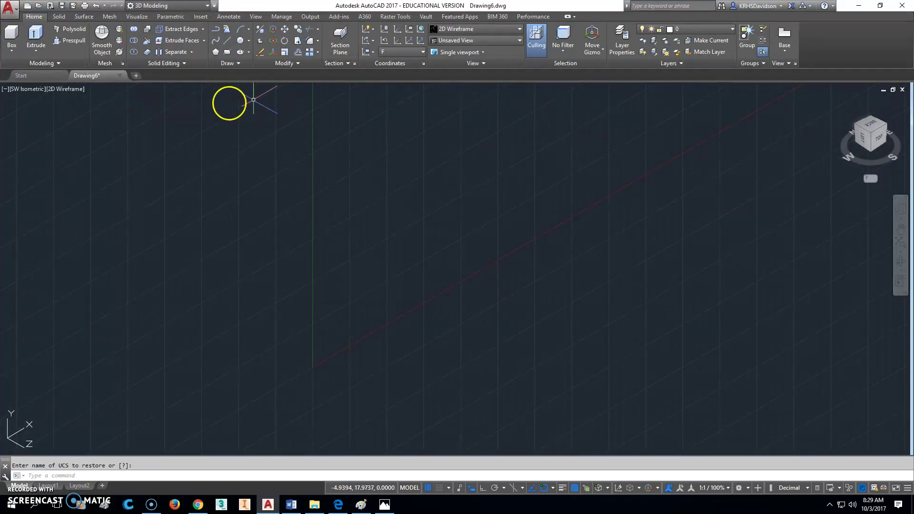
With Ortho on, draw a polyline with a 3-unit upright, 7-unit base and 1.12 end segment
left_click(219, 31)
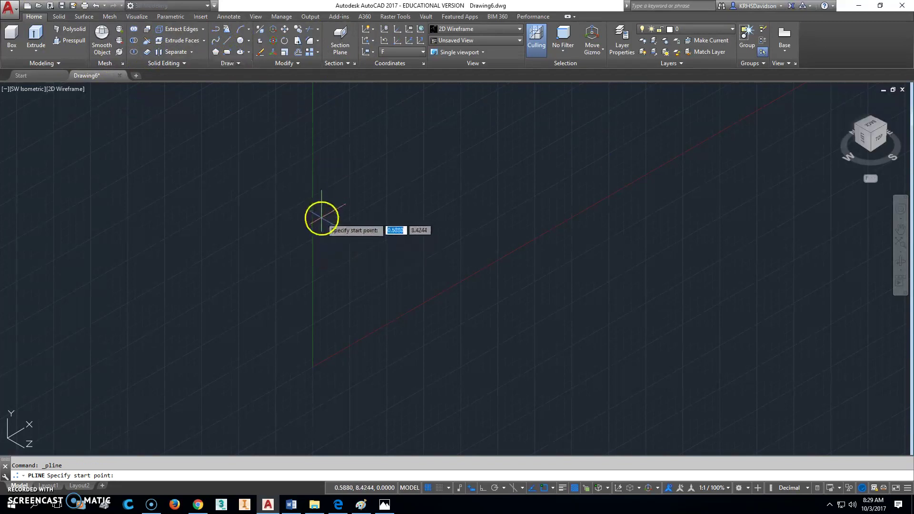
left_click(314, 227)
key("F8")
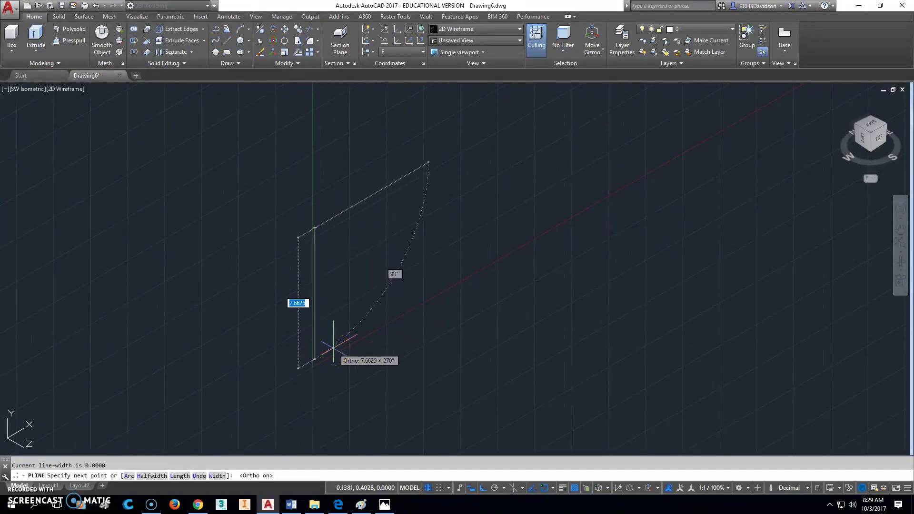
type("3")
key("Return")
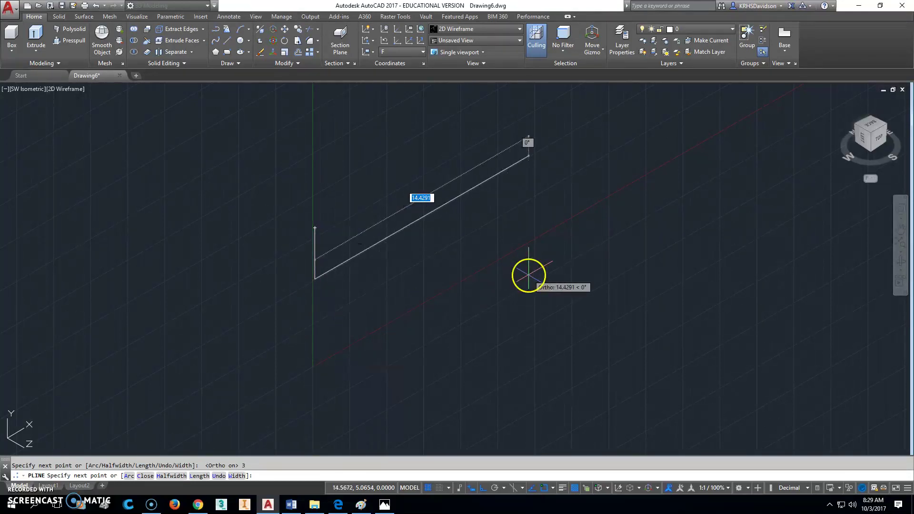
type("7")
key("Return")
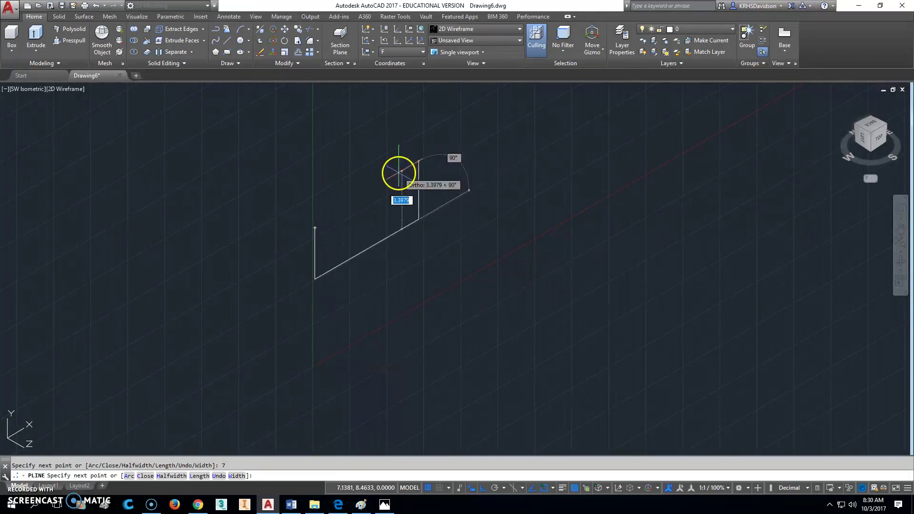
type("1.")
key("Return")
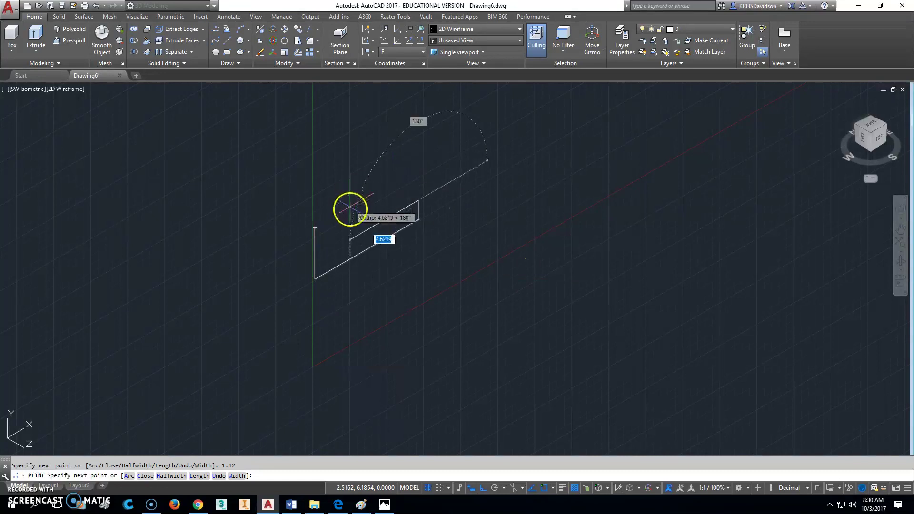
Frame the outline and view it from the Front, rolled 90° so the profile lies flat
key("Escape")
scroll(367, 245, "up", 4)
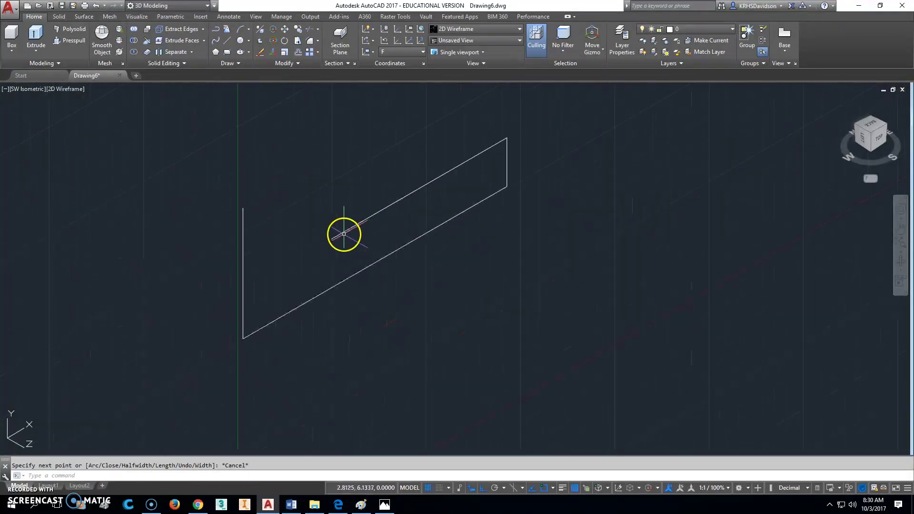
middle_click_drag(343, 231, 326, 251)
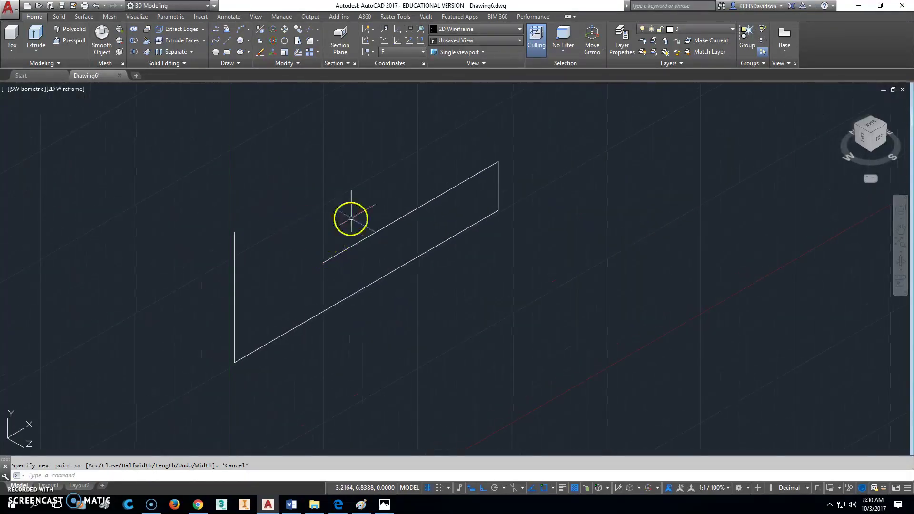
middle_click_drag(351, 216, 342, 266)
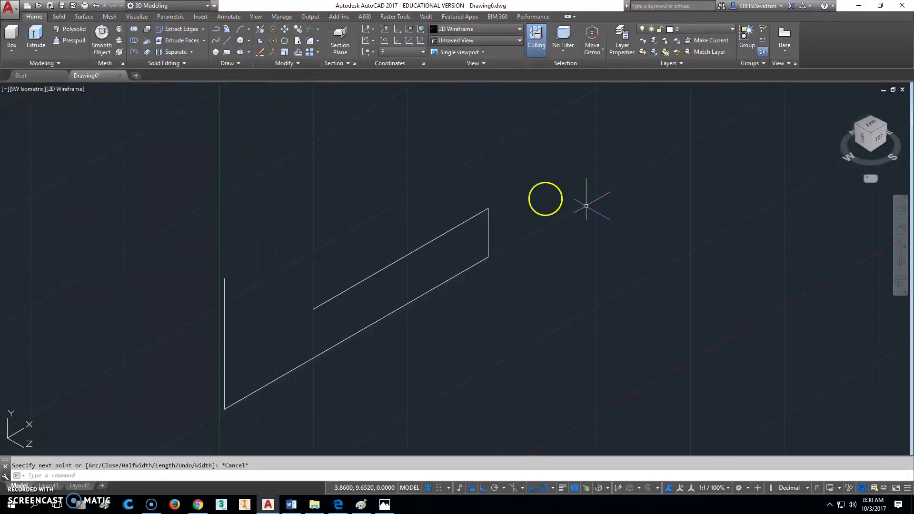
left_click(890, 153)
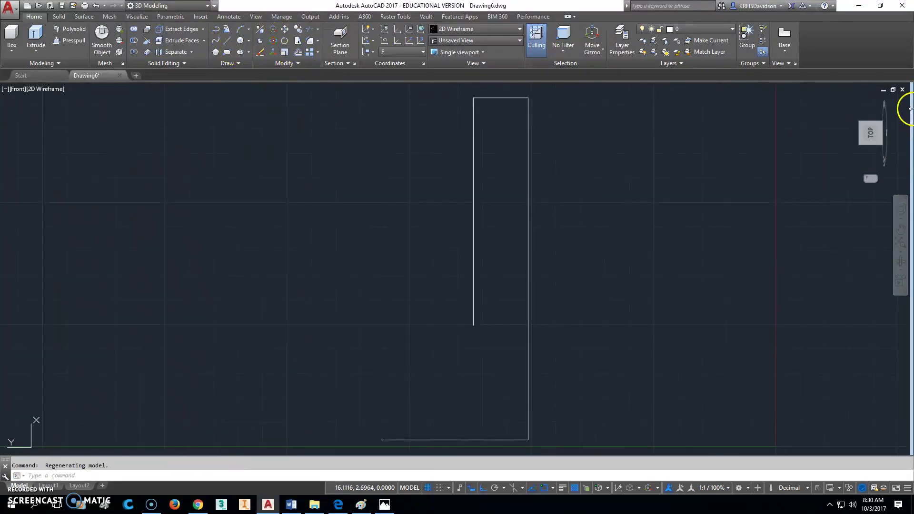
left_click(893, 127)
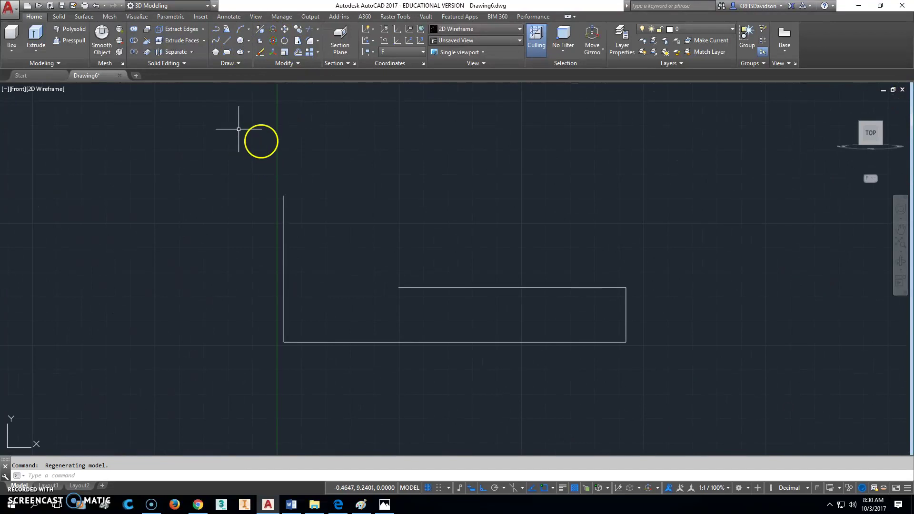
Draw a radius 1.62 circle centred at the top of the profile's left edge
left_click(227, 40)
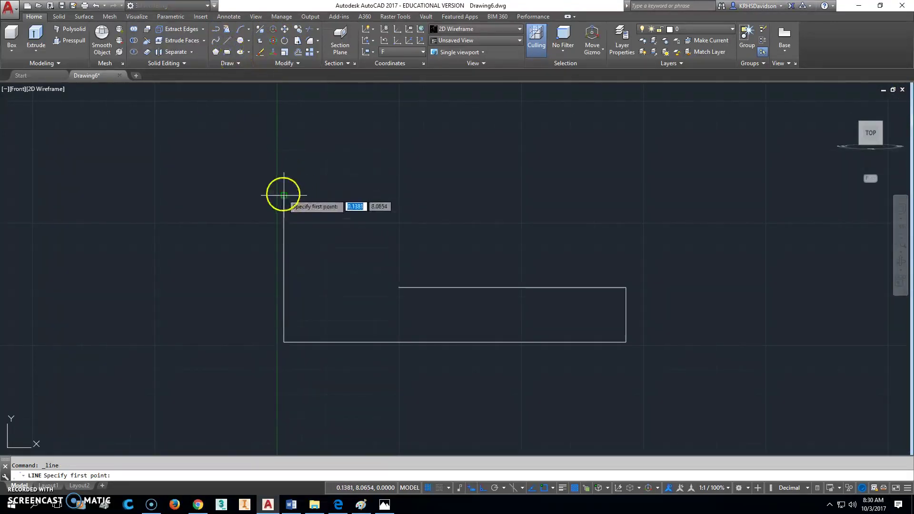
left_click(284, 195)
key("Escape")
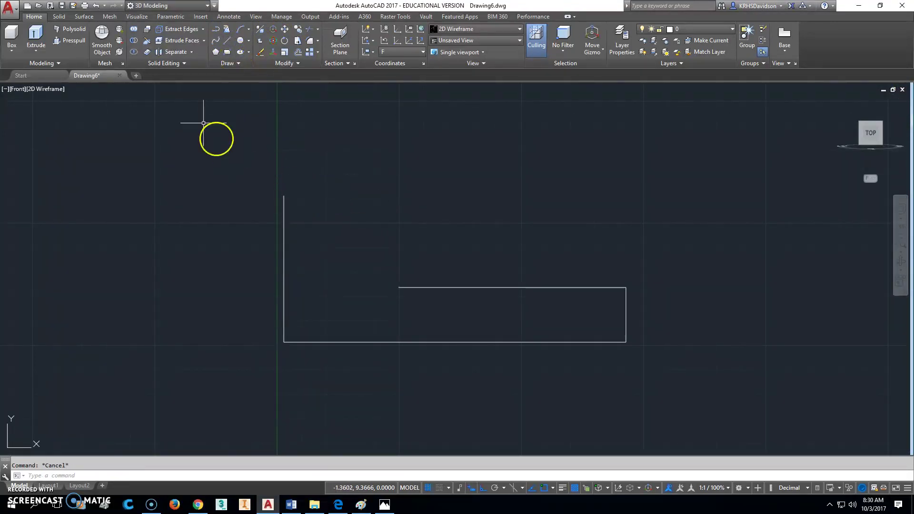
left_click(247, 41)
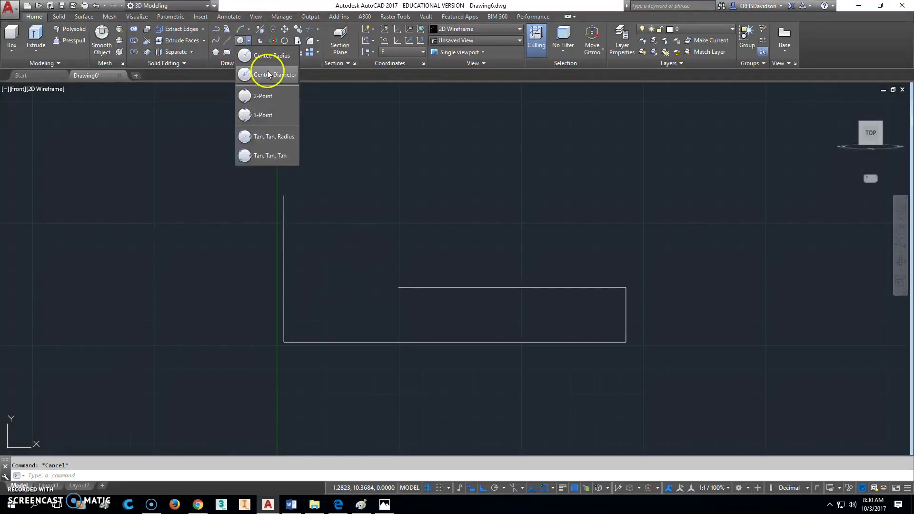
left_click(272, 59)
left_click(287, 204)
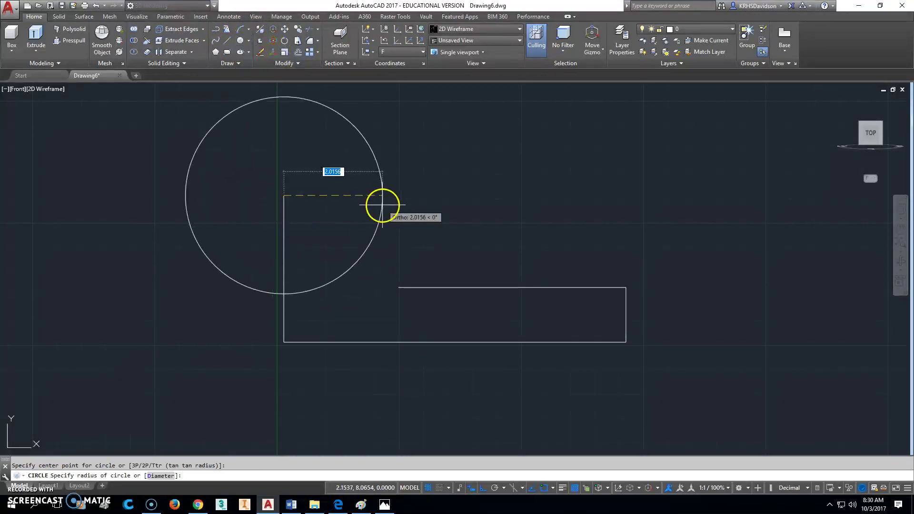
type("1.62")
key("Return")
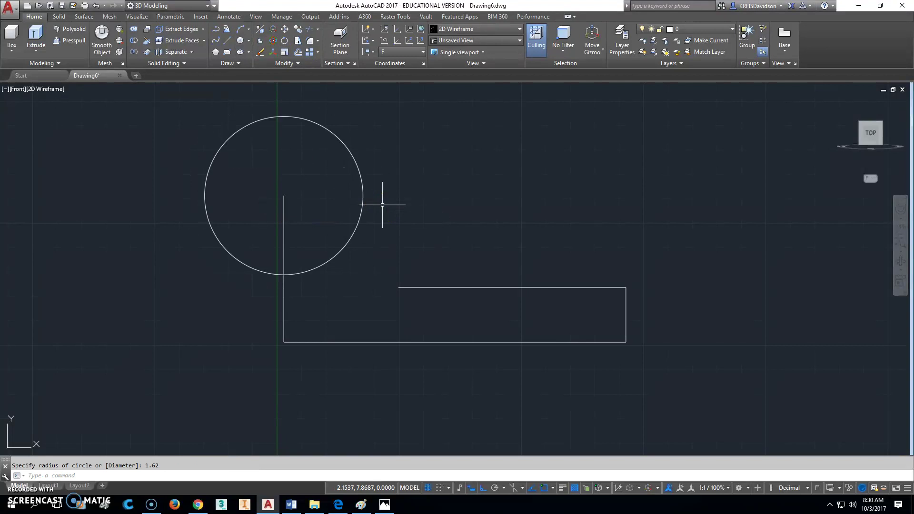
Move the circle so its left quadrant sits on the top of the left edge
key("Escape")
key("Return")
left_click(350, 241)
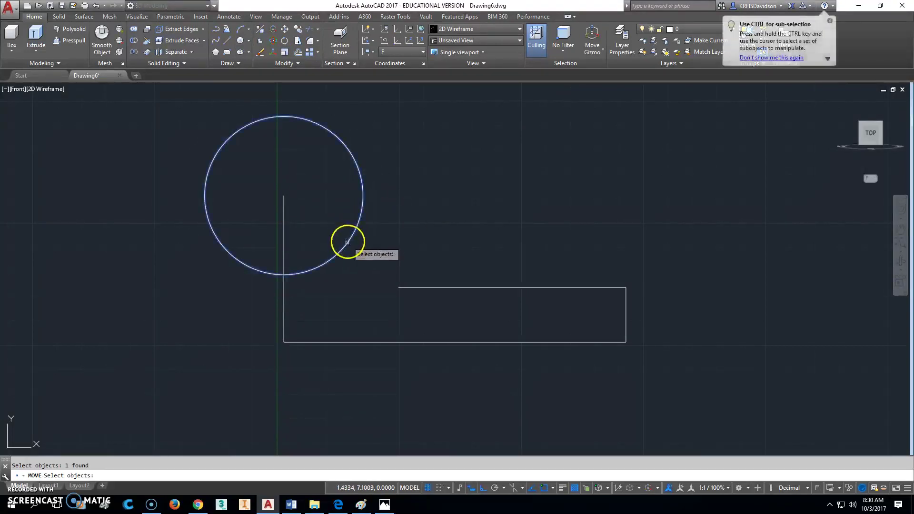
key("Return")
right_click(209, 198, "shift")
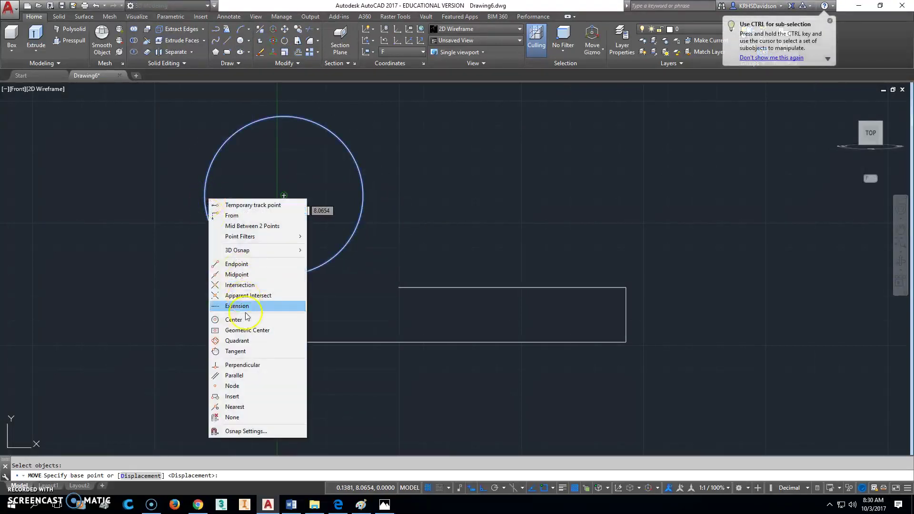
left_click(233, 350)
left_click(203, 196)
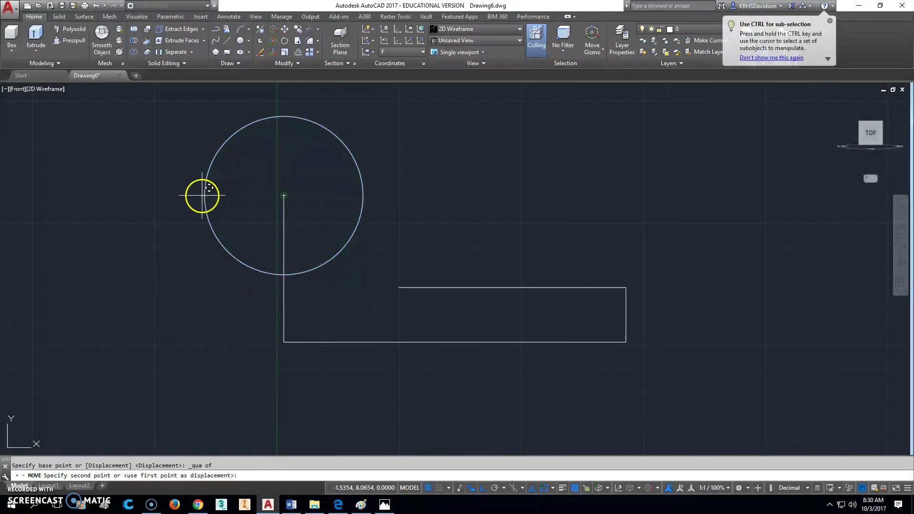
left_click(284, 195)
key("Escape")
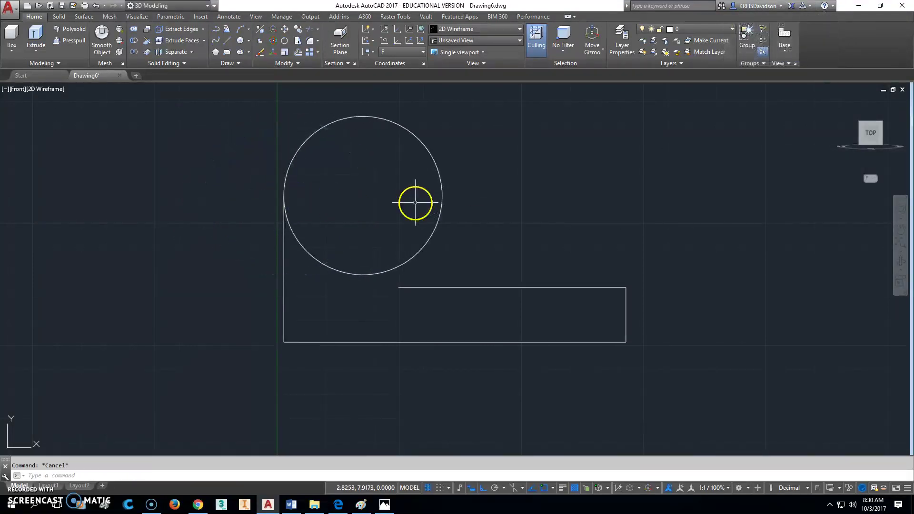
Draw a vertical line from the circle's right quadrant down to the base's top edge
right_click(477, 194, "shift")
left_click(505, 321)
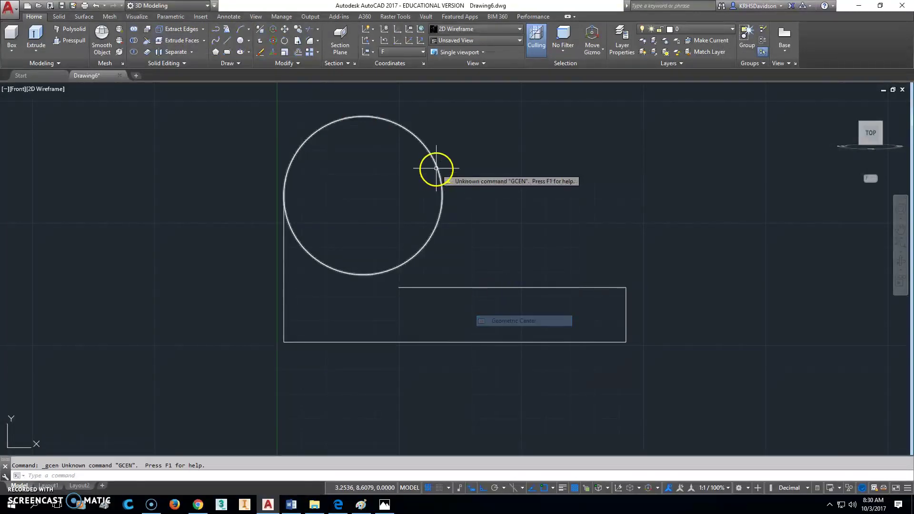
left_click(228, 42)
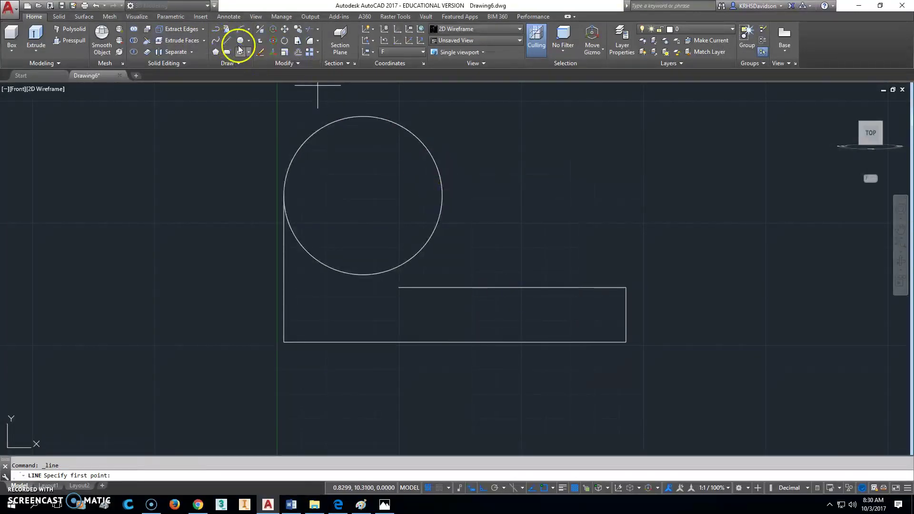
right_click(490, 204, "shift")
left_click(519, 345)
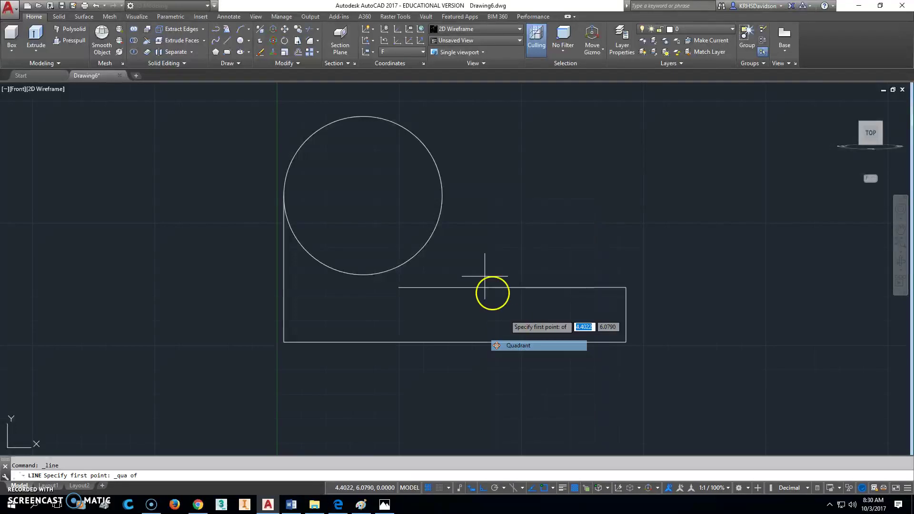
left_click(443, 195)
left_click(453, 312)
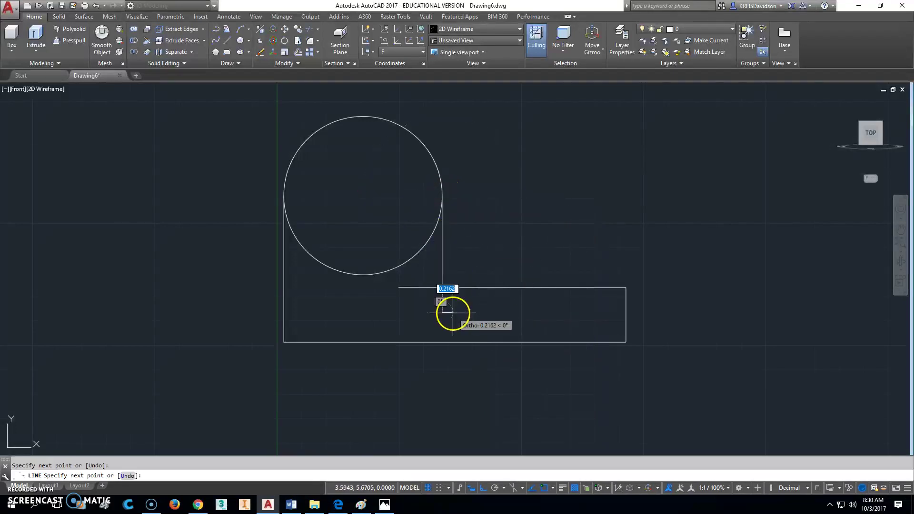
Trim away the circle's lower arc and the stray line stubs inside the outline
left_click(309, 30)
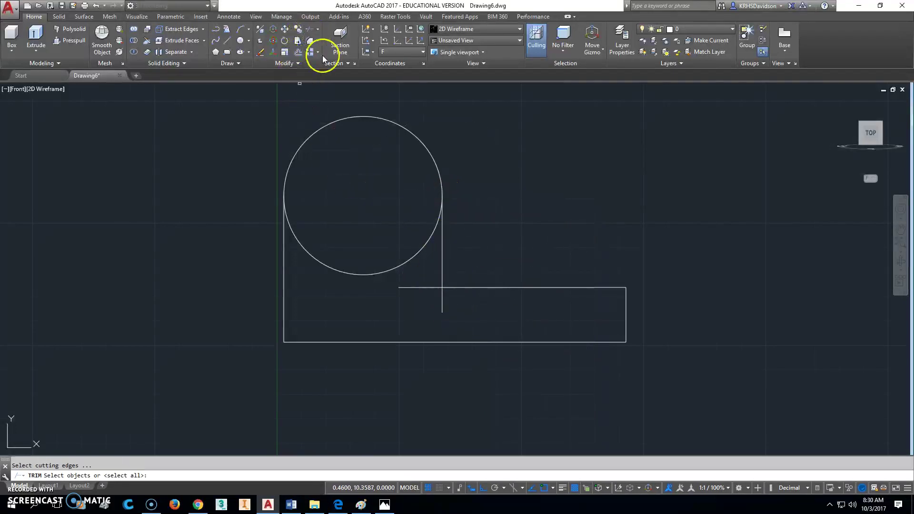
right_click(323, 57)
key("Escape")
key("Return")
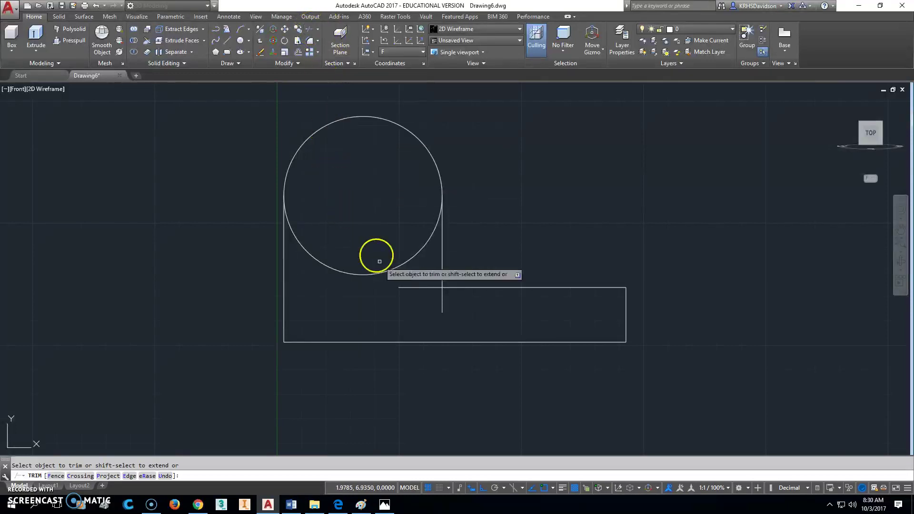
left_click(412, 257)
left_click(441, 299)
left_click(425, 287)
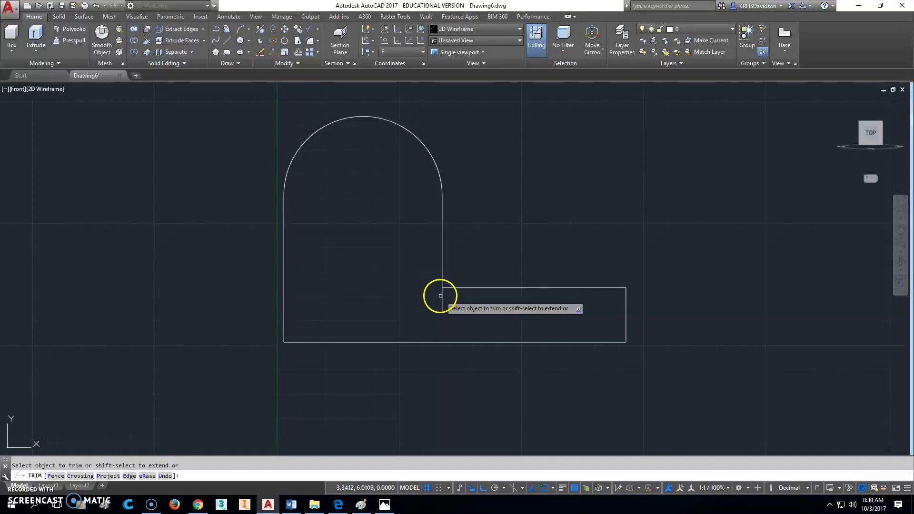
key("Escape")
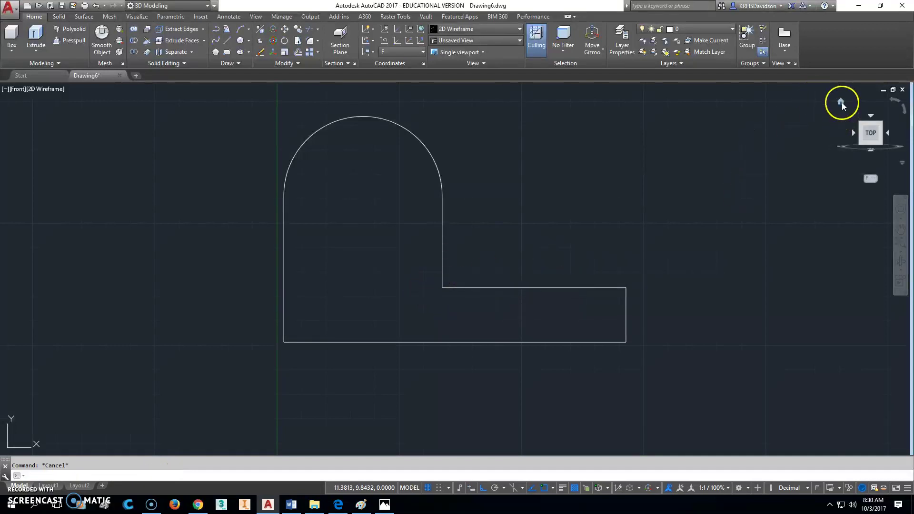
In the Home isometric view, presspull the closed profile 3 units and compare with the reference drawing
left_click(841, 102)
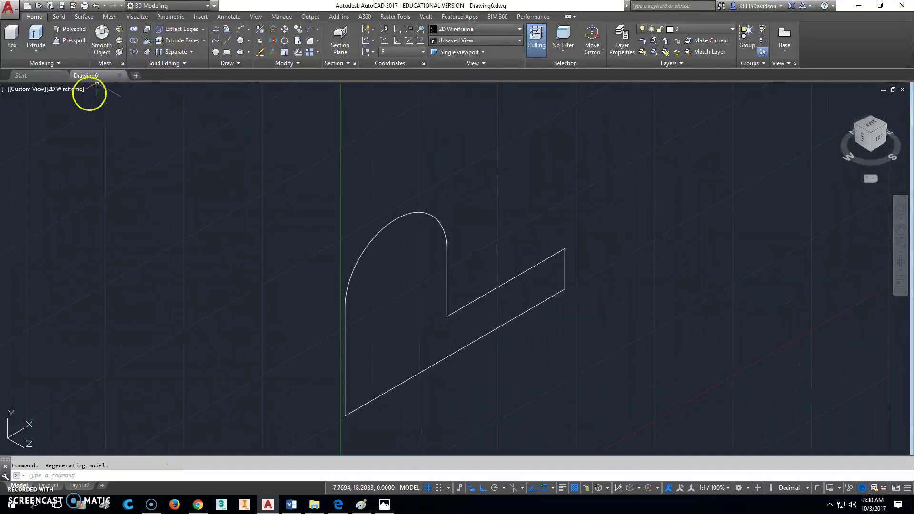
left_click(36, 42)
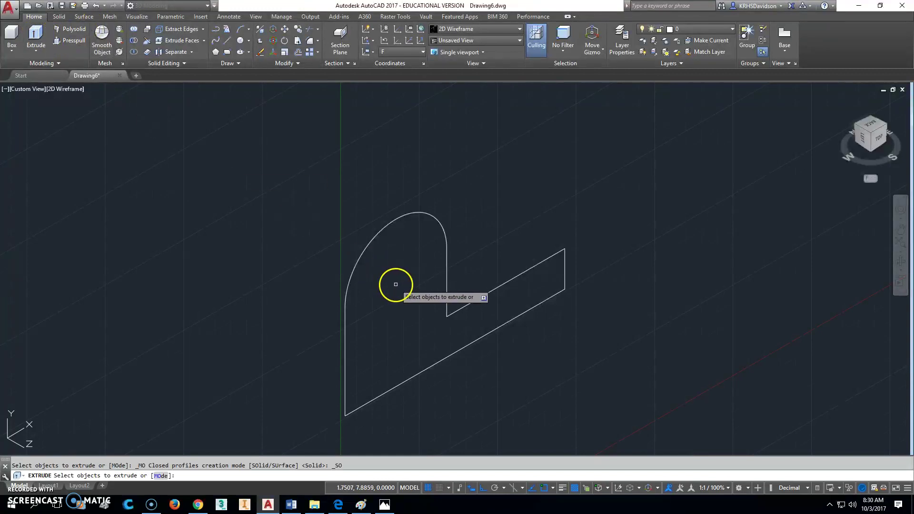
left_click(69, 41)
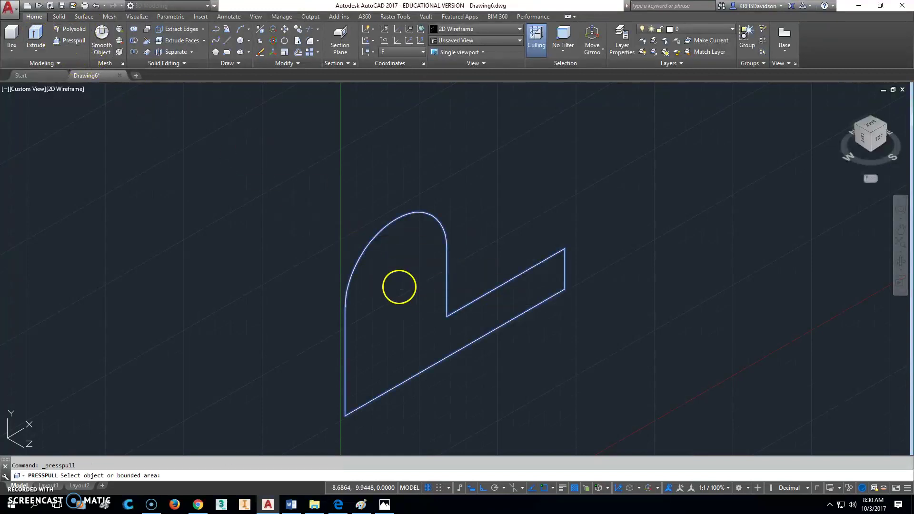
left_click(399, 285)
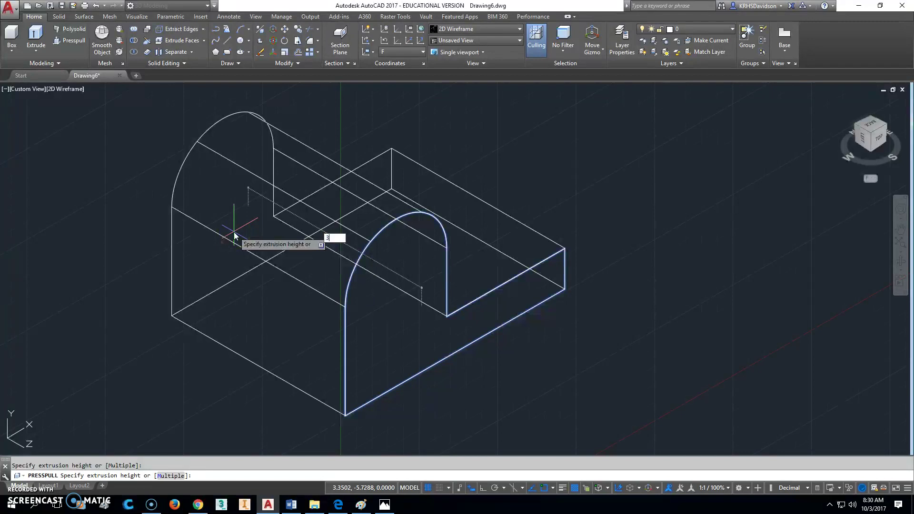
type("3")
key("Return")
key("Escape")
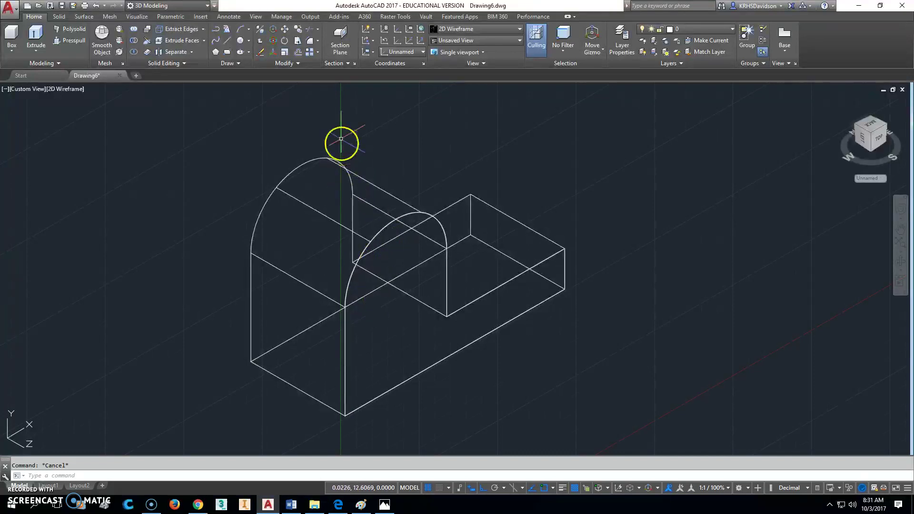
left_click(385, 505)
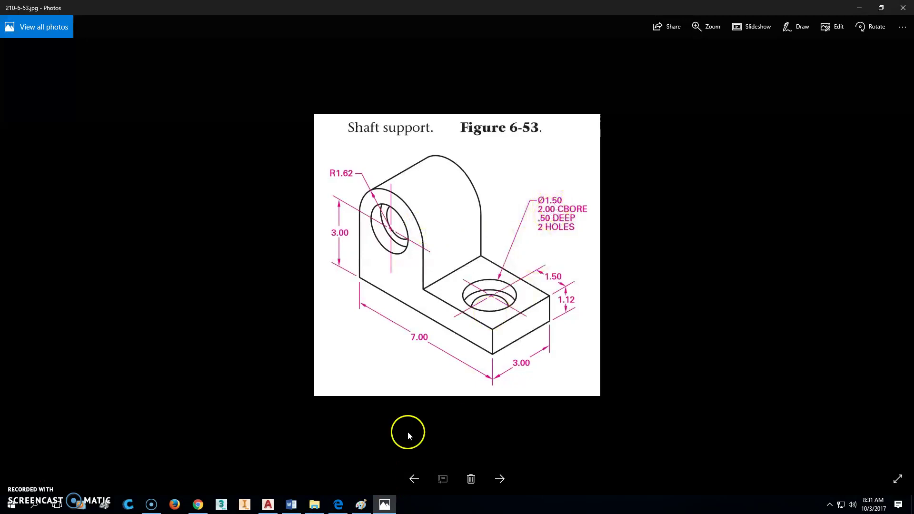
left_click(268, 505)
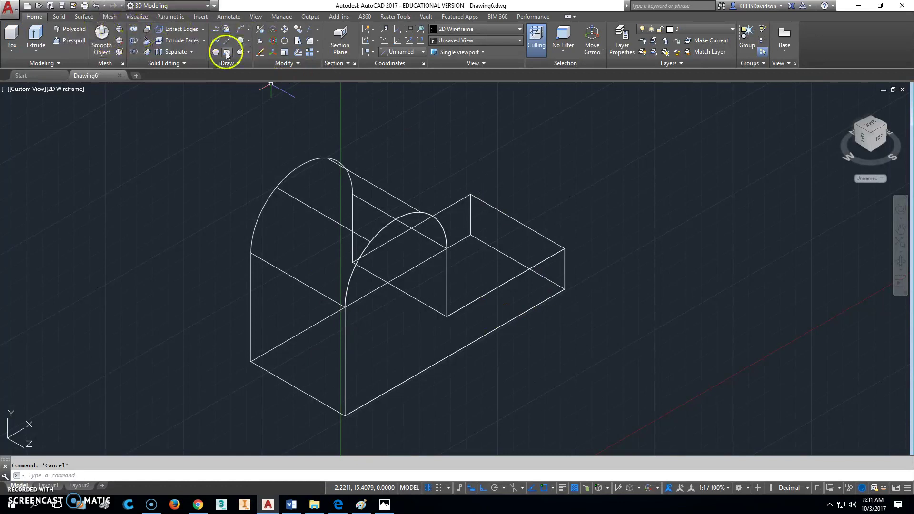
Draw a 1.5-diameter circle at the centre of the upright's arc
left_click(249, 42)
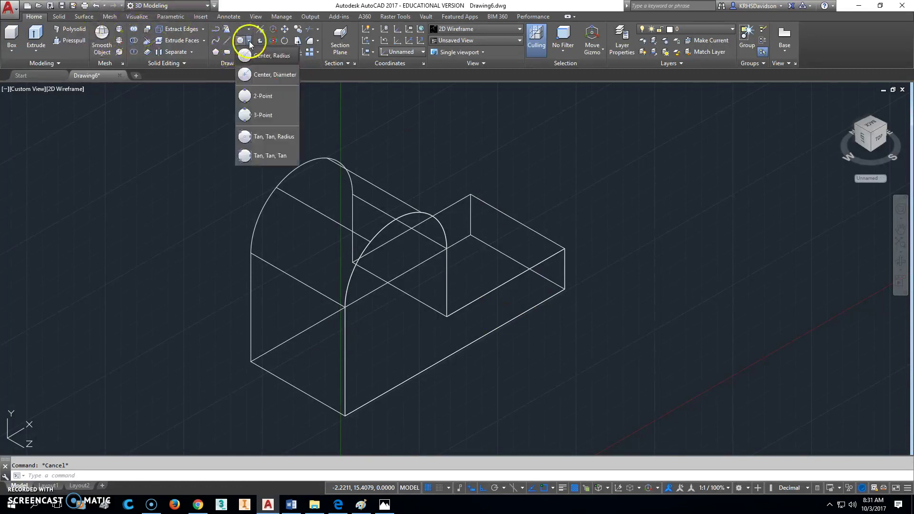
left_click(260, 73)
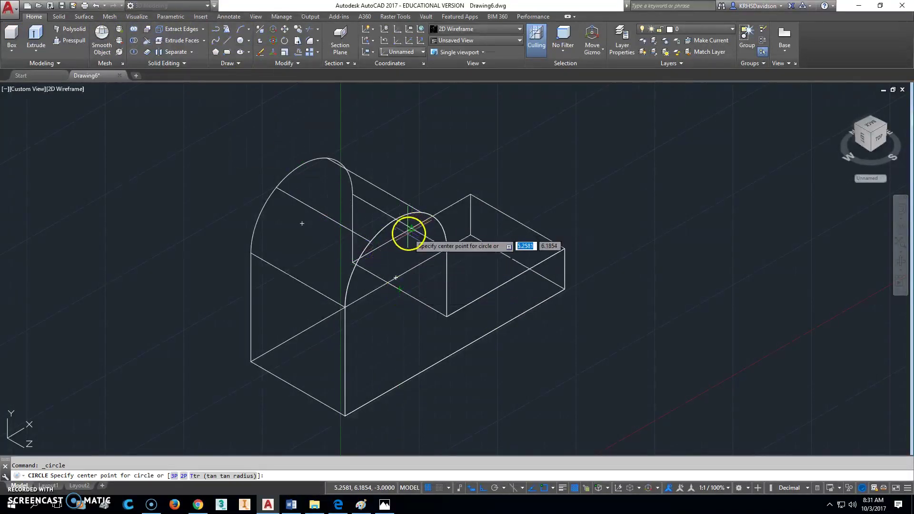
right_click(399, 241, "shift")
left_click(427, 361)
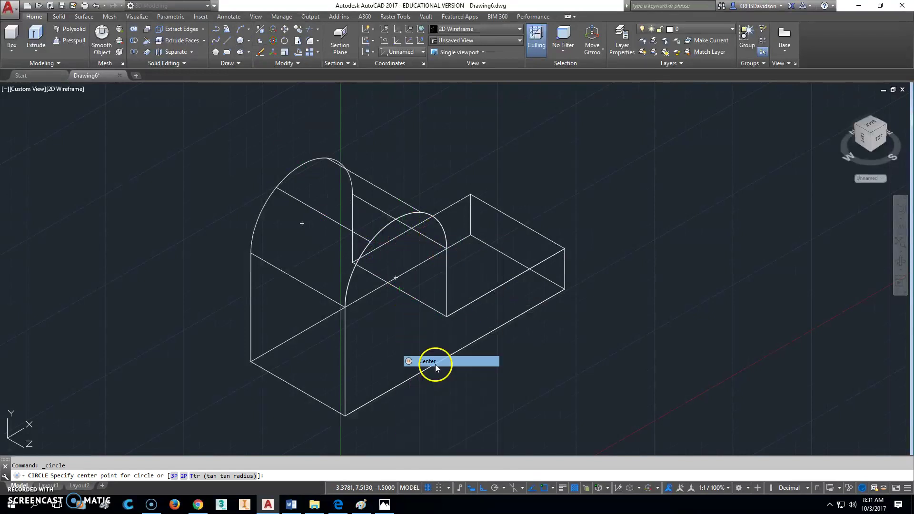
left_click(358, 265)
type("d")
key("Return")
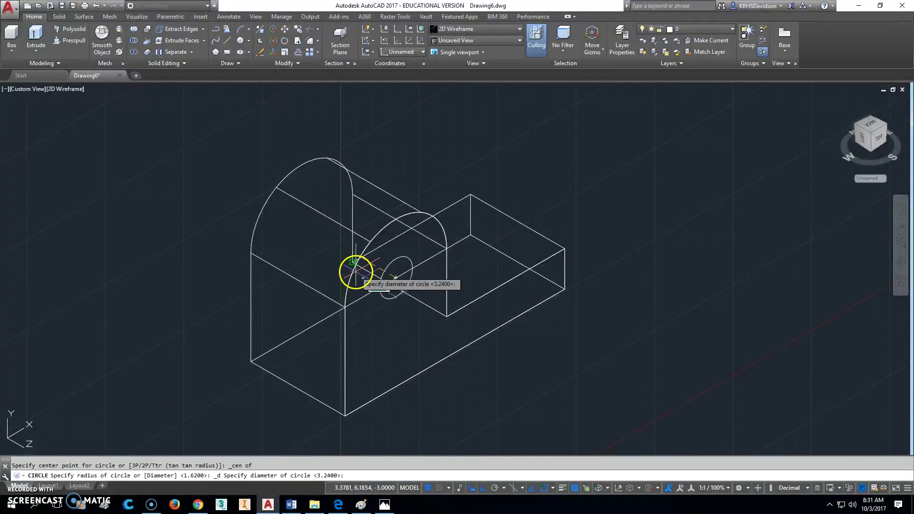
key("Return")
Extrude the 1.5 circle into a cylinder through the part
left_click(38, 42)
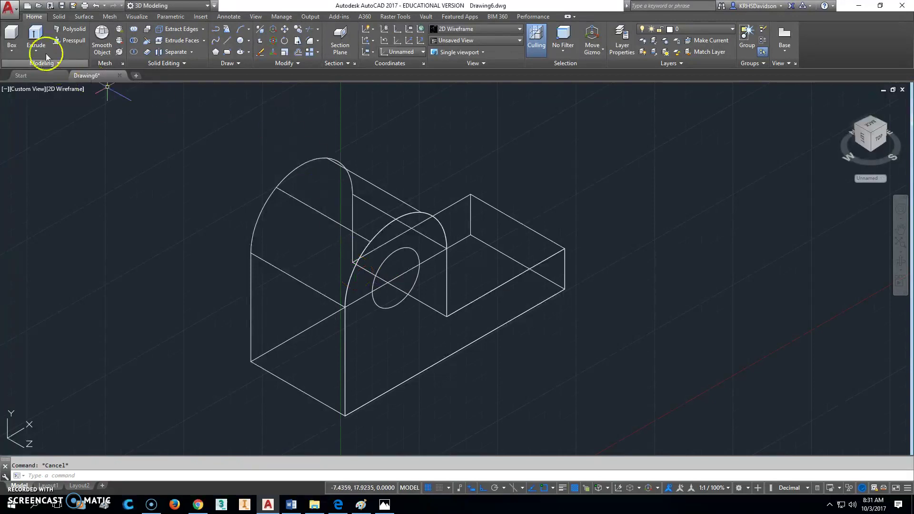
left_click(395, 248)
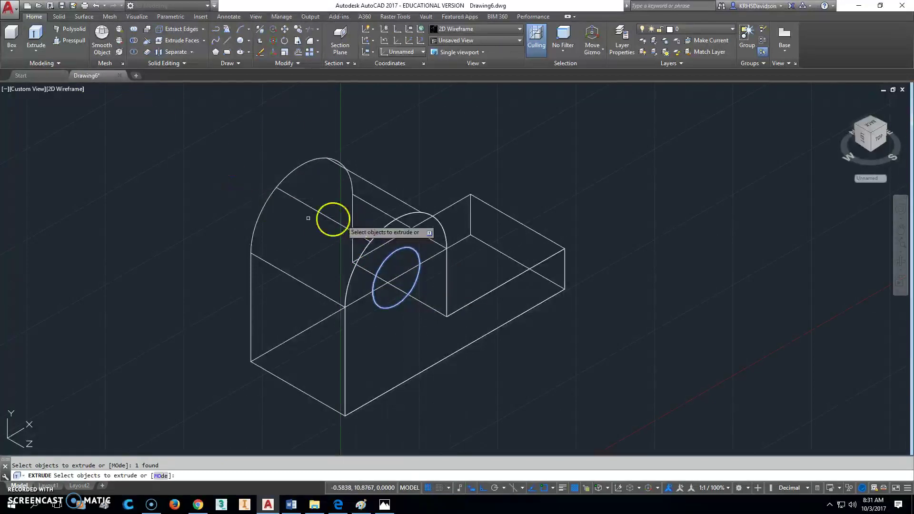
right_click(252, 223)
left_click(274, 229)
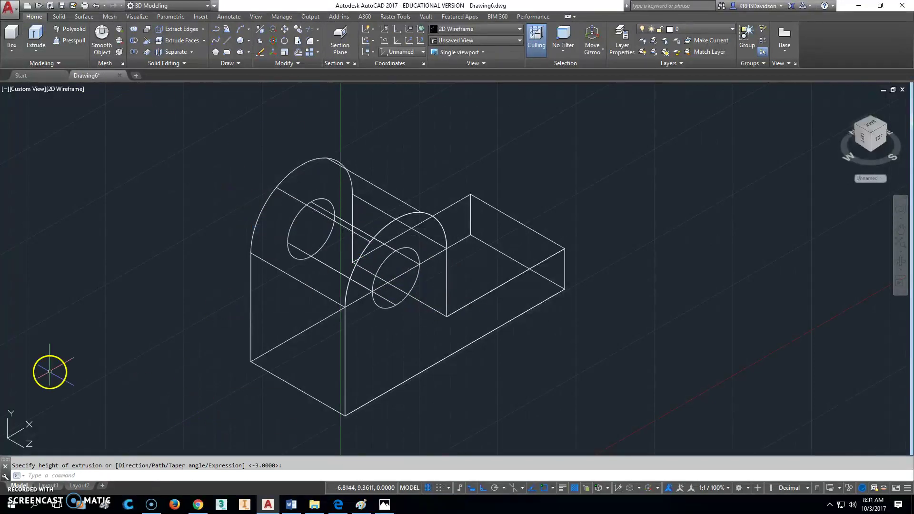
left_click(96, 5)
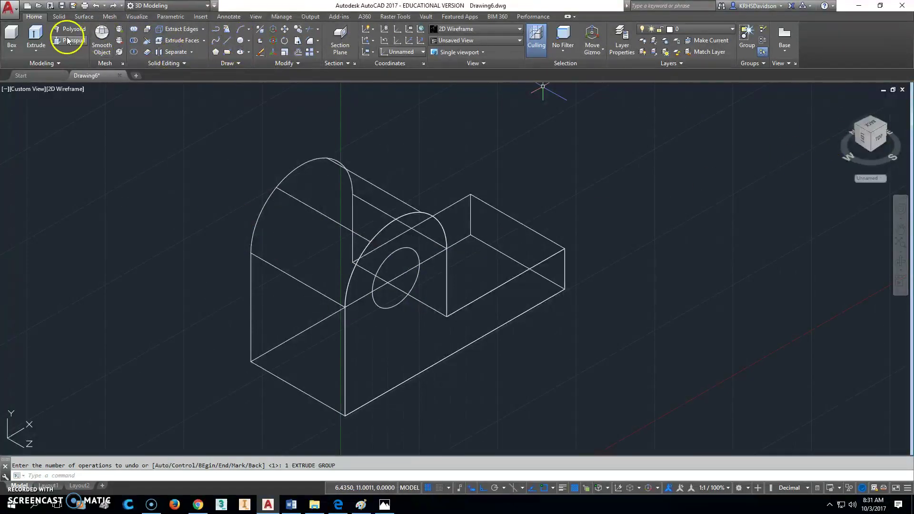
left_click(36, 33)
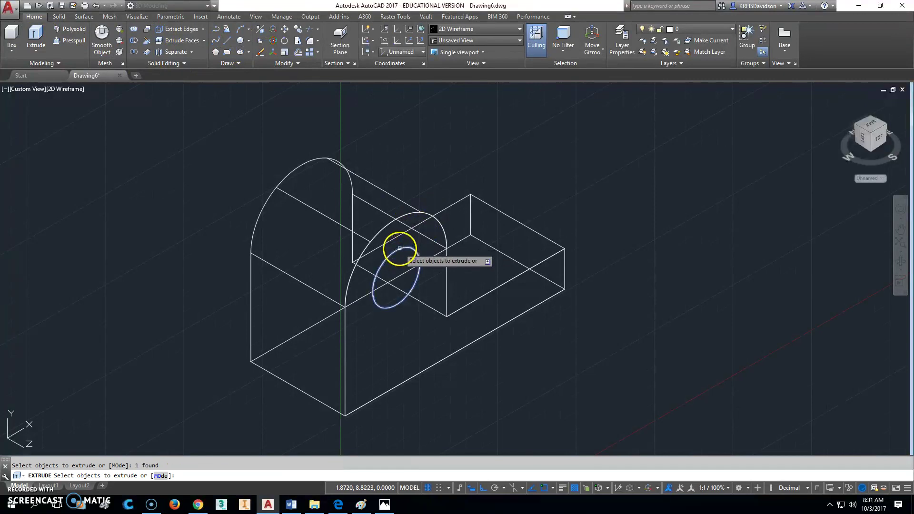
right_click(400, 248)
left_click(415, 256)
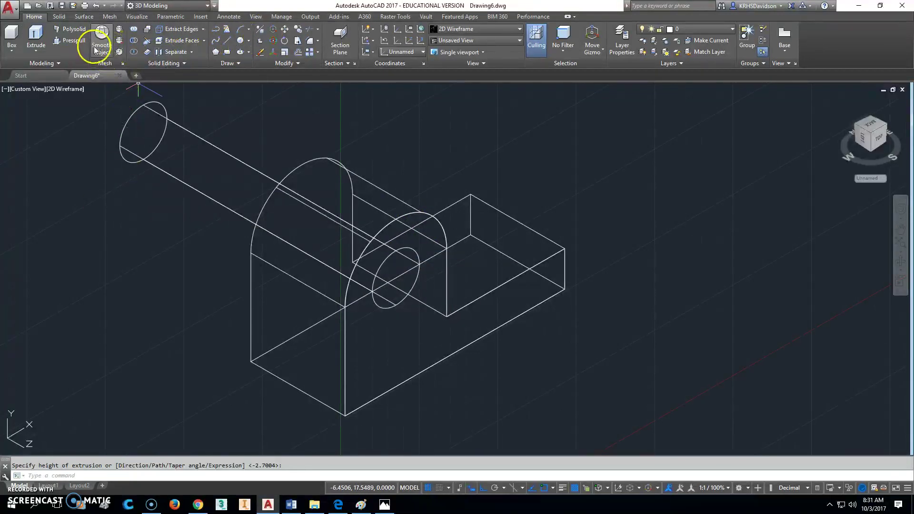
Subtract the cylinder from the main block to leave a round hole
left_click(133, 52)
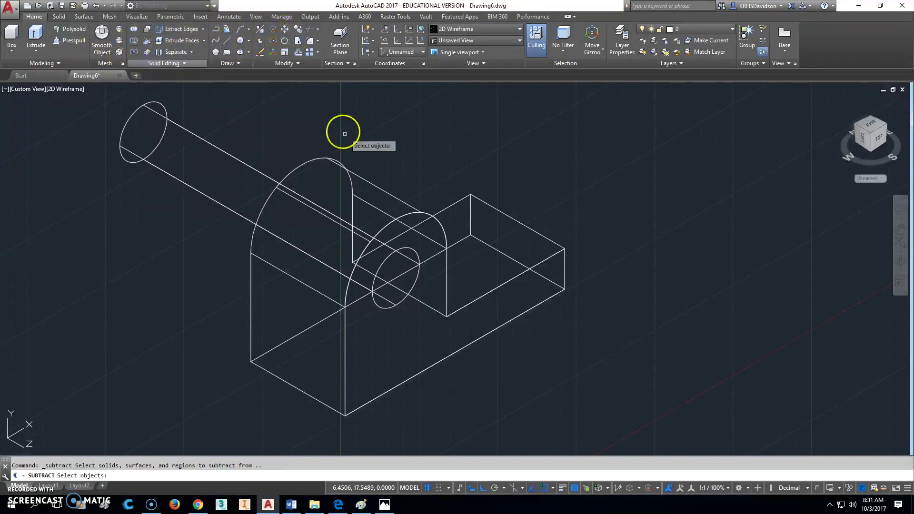
left_click(306, 160)
key("Return")
left_click(229, 155)
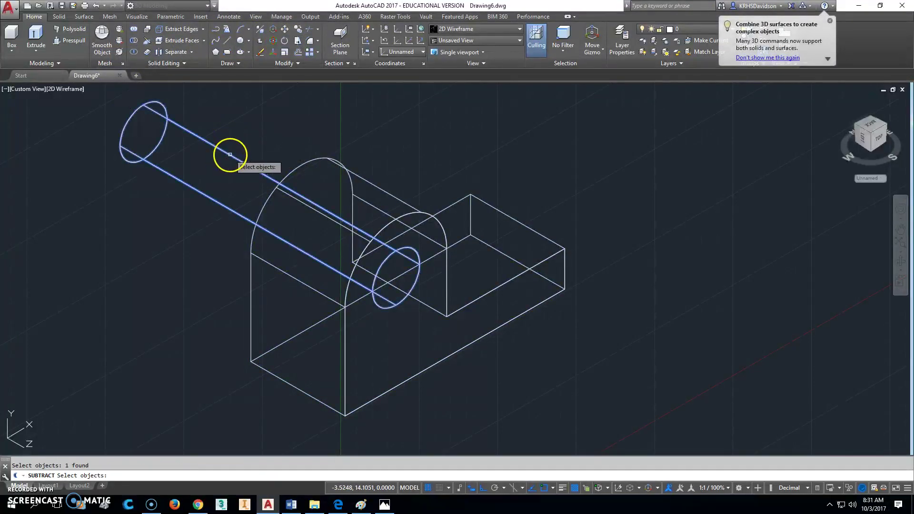
key("Return")
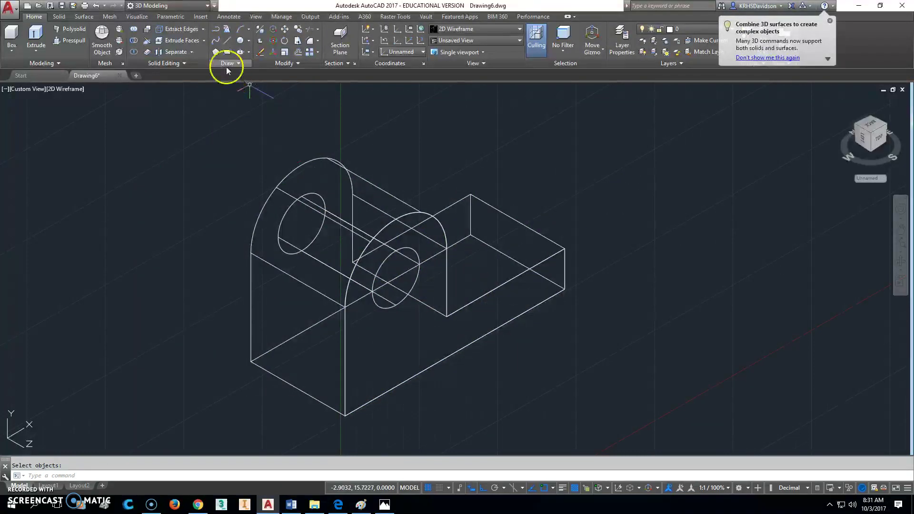
Draw a 2-diameter circle centred on the hole
left_click(243, 43)
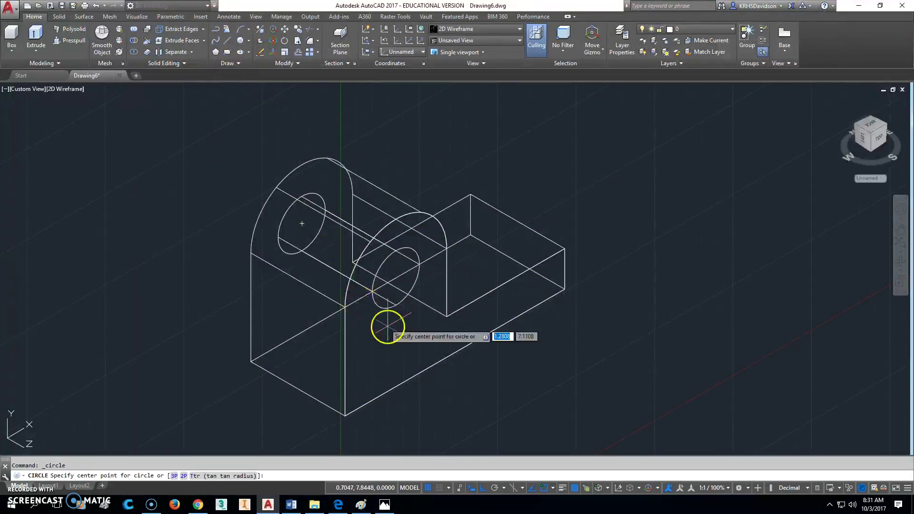
left_click(394, 308)
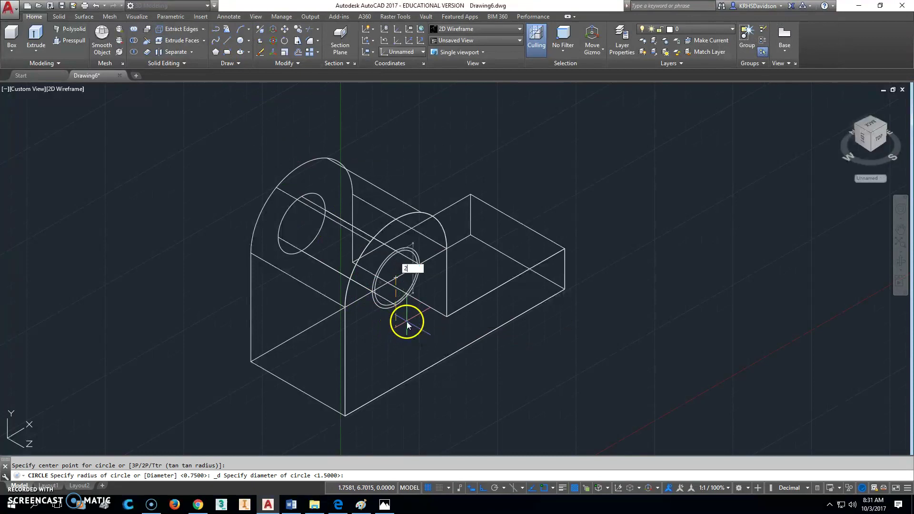
type("2")
key("Return")
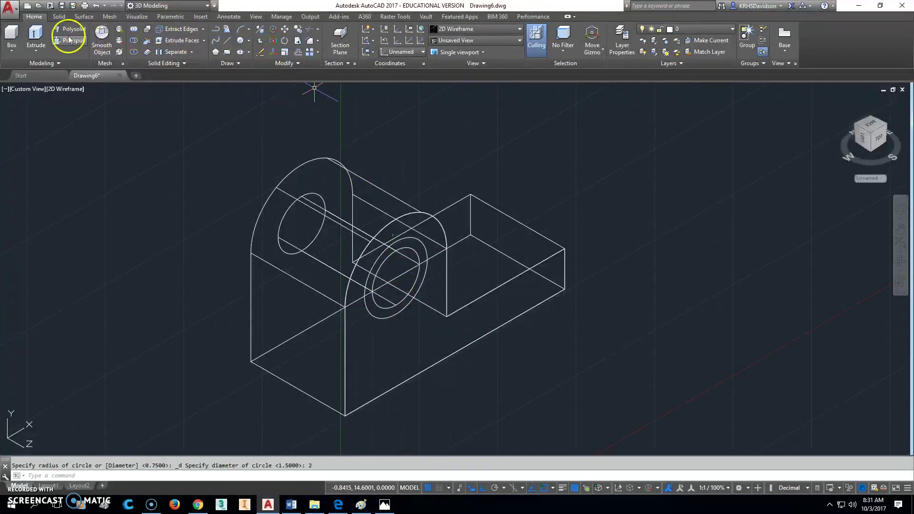
Select the 2-diameter circle for extrusion and check Figure 6-53 in Photos
left_click(42, 35)
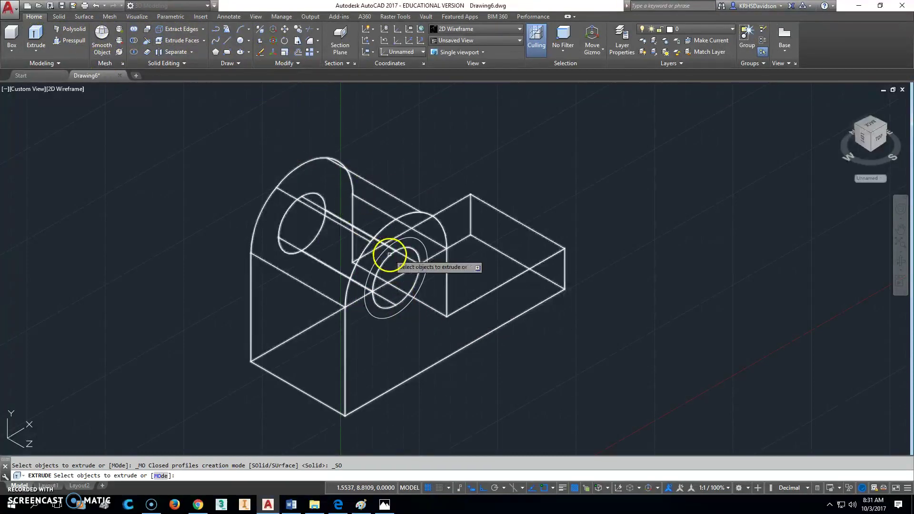
left_click(410, 239)
right_click(410, 239)
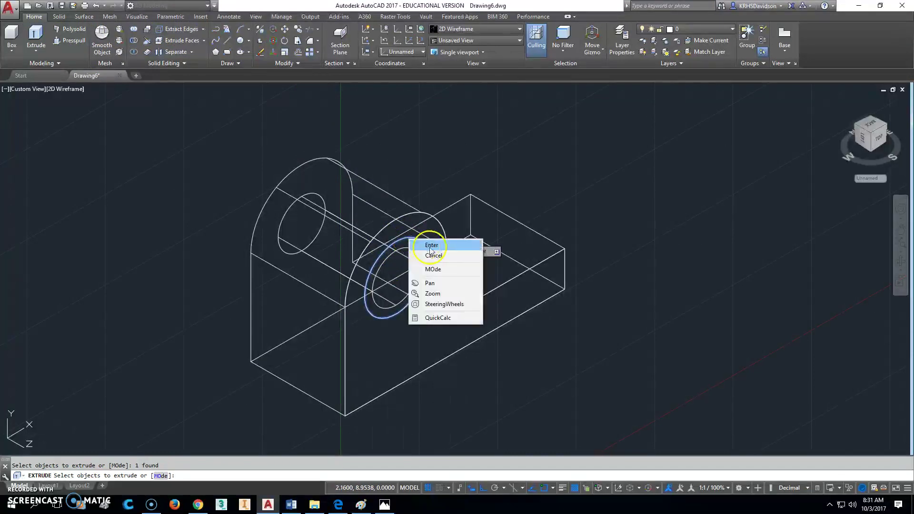
left_click(437, 243)
left_click(385, 504)
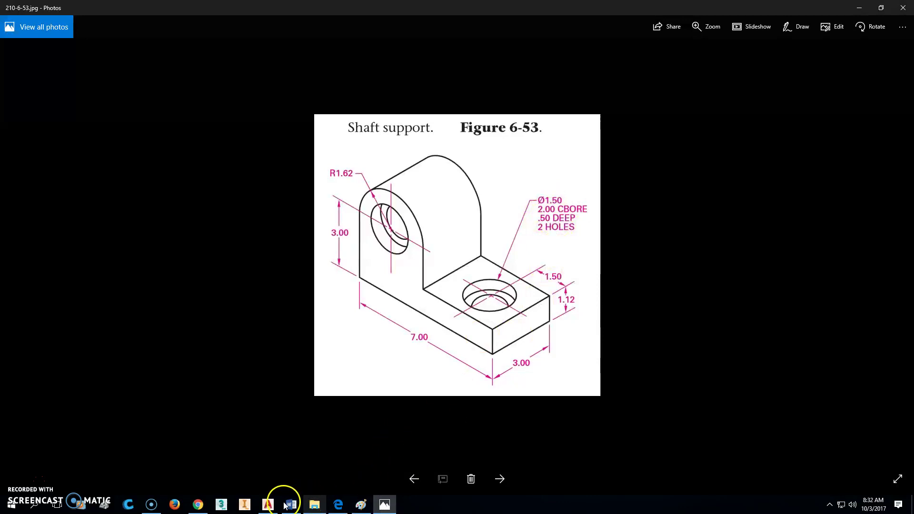
left_click(269, 503)
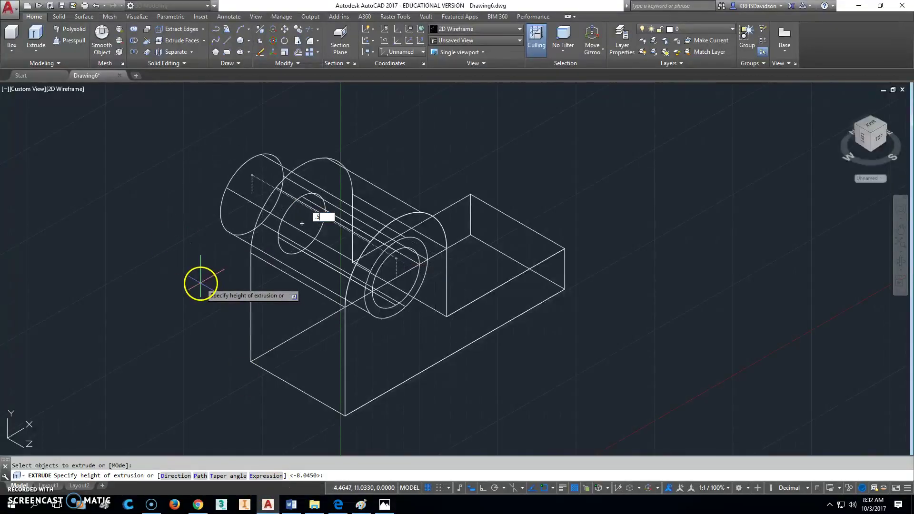
Extrude the 2-diameter circle .5 deep and subtract it from the upright
key("Return")
left_click(131, 42)
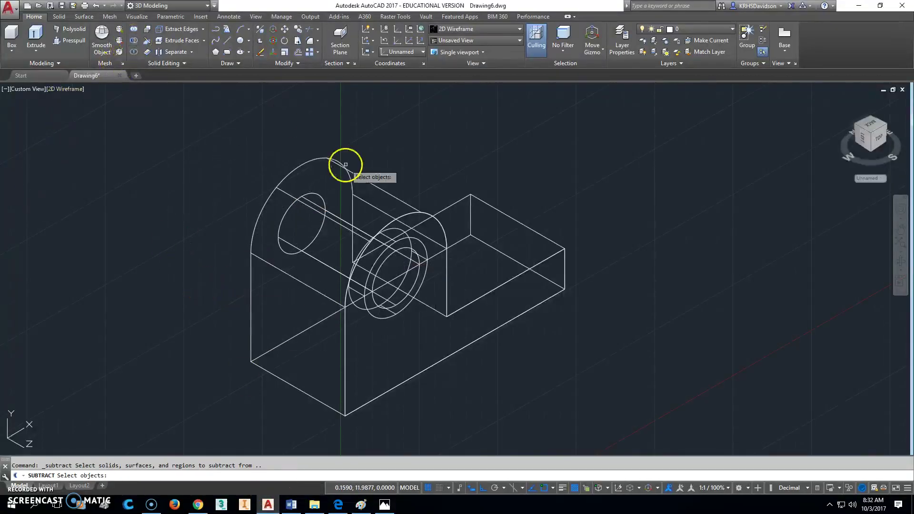
left_click(395, 223)
key("Return")
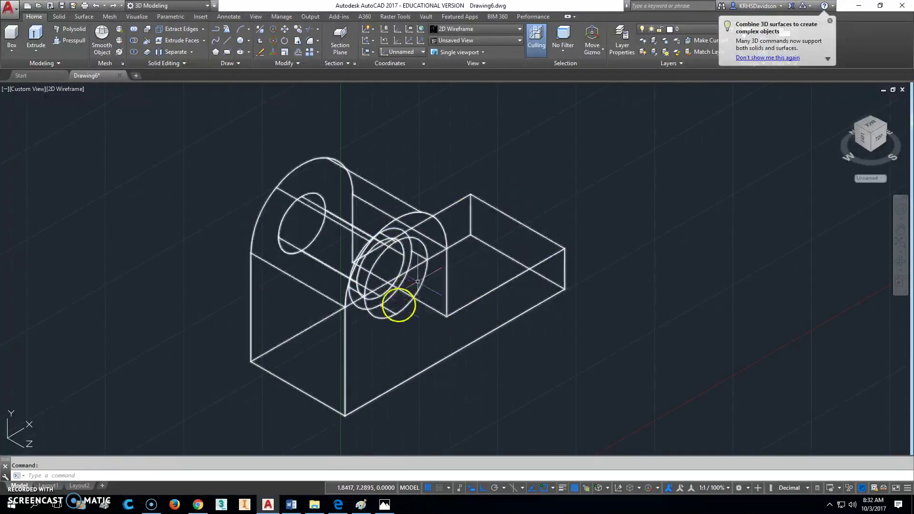
Shade the model in Conceptual style and inspect it from several ViewCube views
left_click(469, 35)
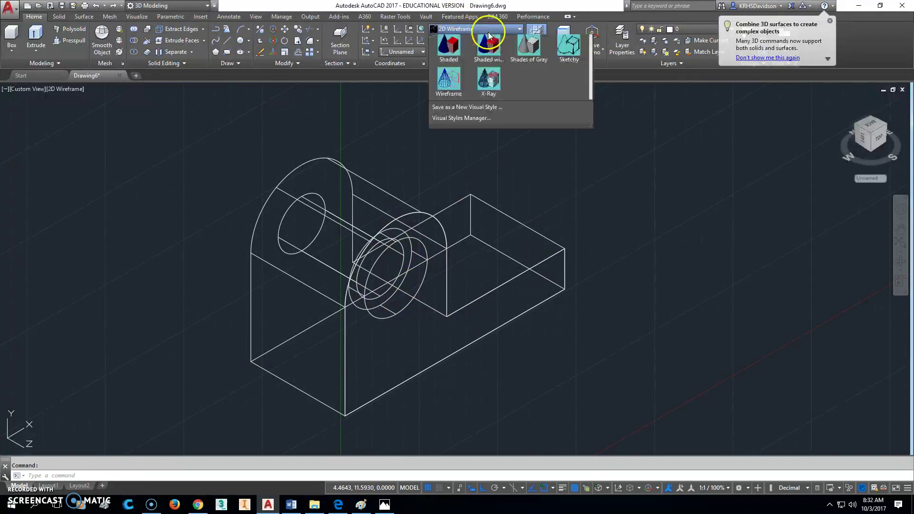
left_click(490, 41)
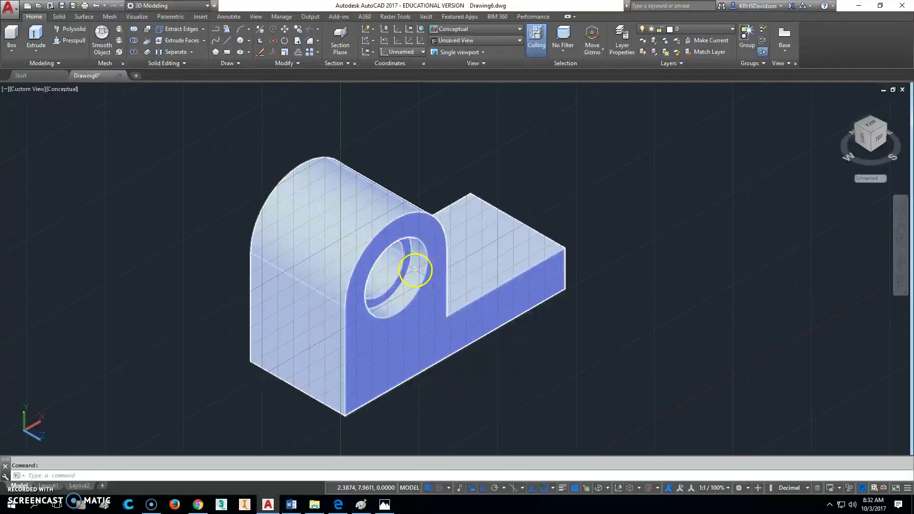
left_click(886, 128)
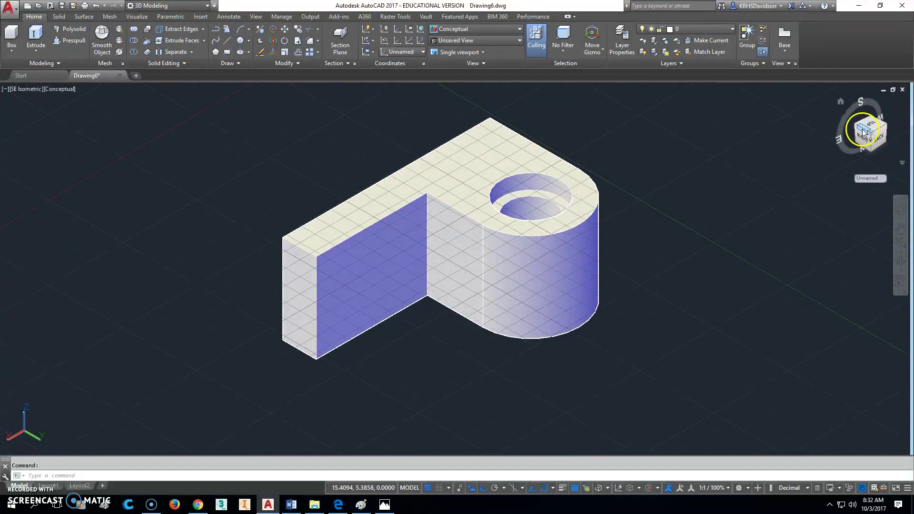
left_click(863, 140)
left_click(895, 99)
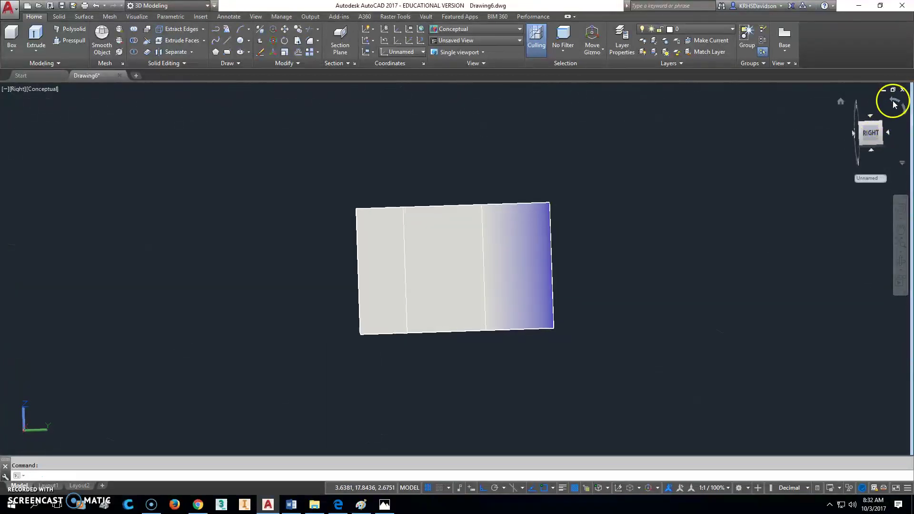
left_click(862, 126)
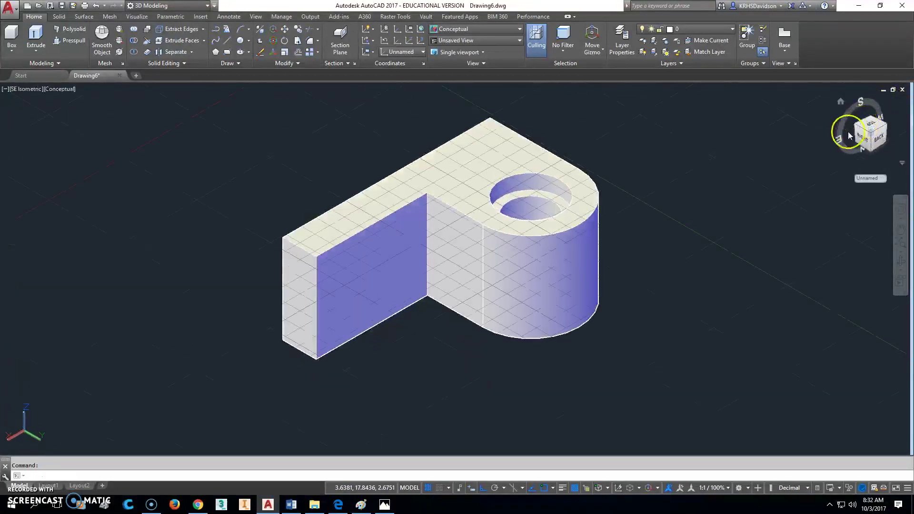
left_click(842, 101)
middle_click_drag(604, 227, 504, 233, "shift")
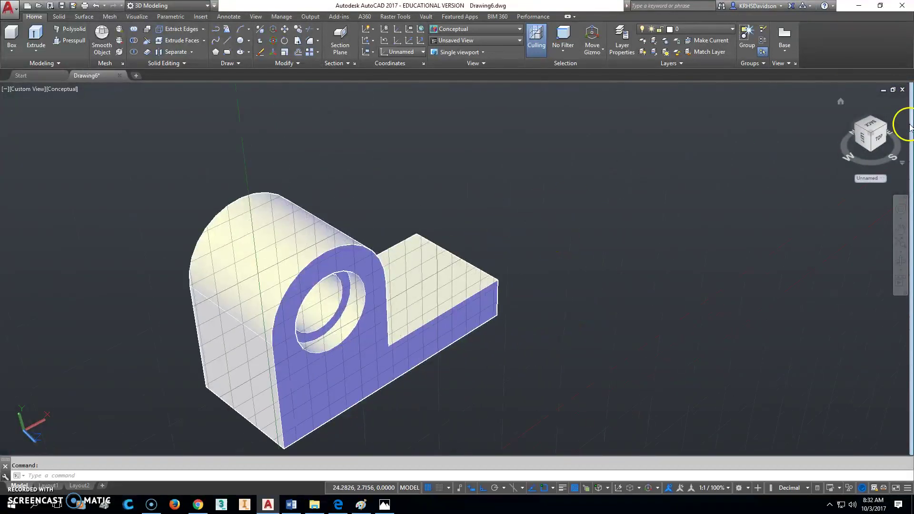
Switch the view to parallel projection
left_click(883, 177)
left_click(903, 164)
left_click(880, 185)
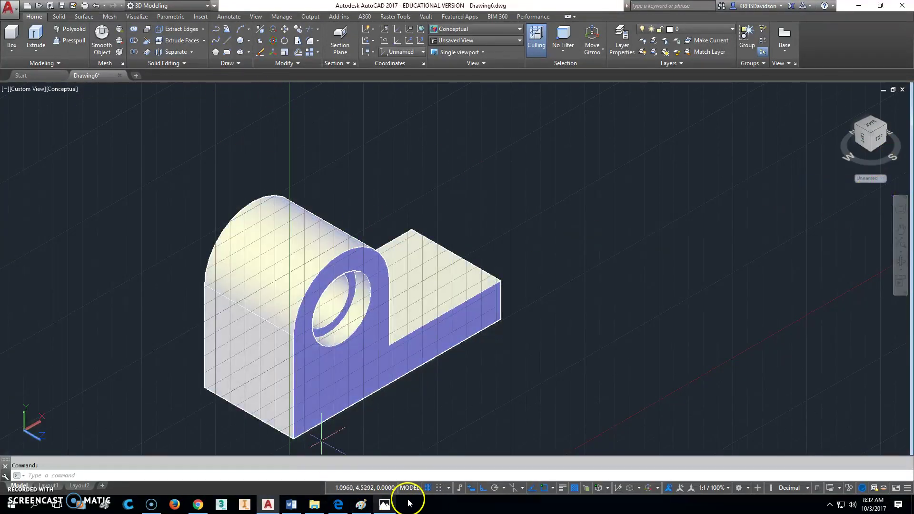
Turn the grid off, set the UCS back to World and choose 2D Wireframe style
left_click(428, 488)
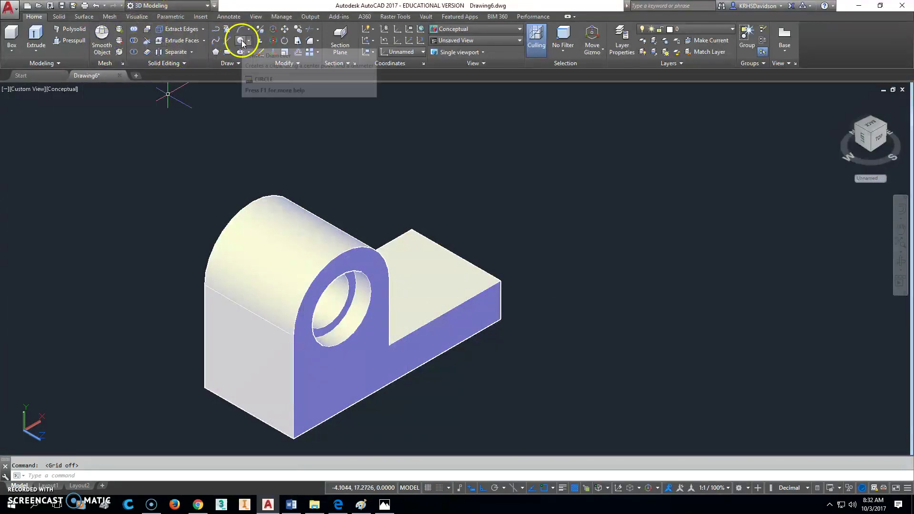
left_click(882, 180)
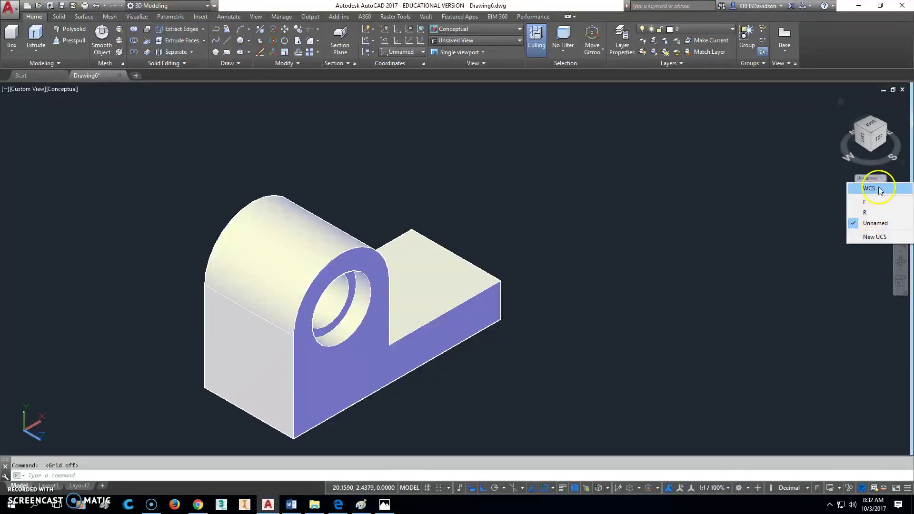
left_click(879, 190)
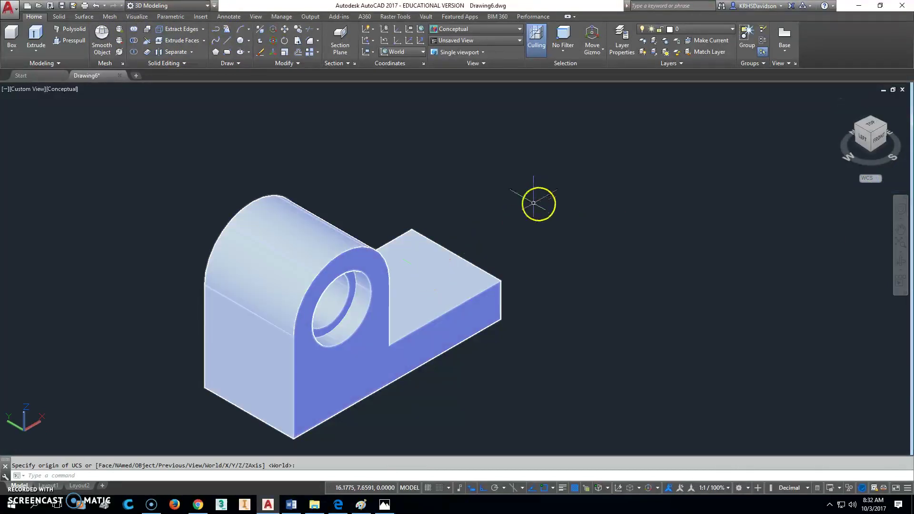
left_click(479, 31)
left_click(453, 43)
Draw a 1.5-diameter circle on the base's top and move it 1.5 units into place
middle_click_drag(230, 127, 218, 152)
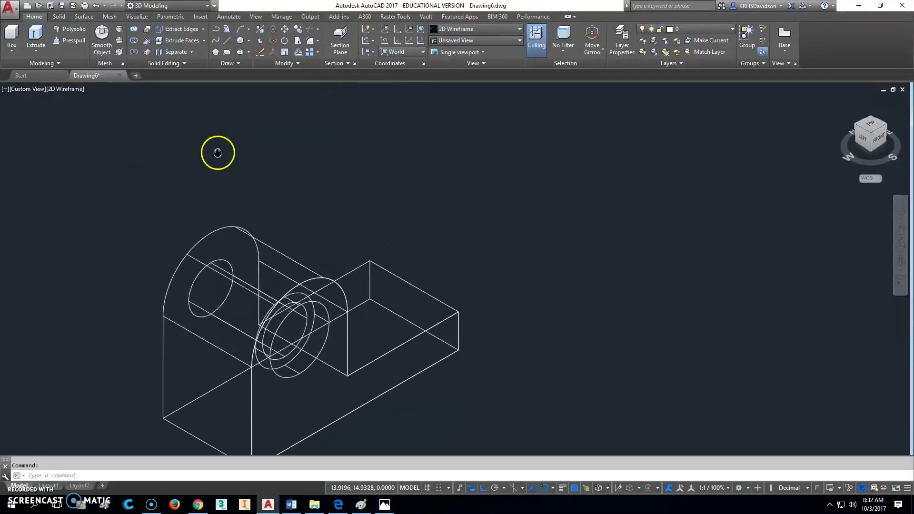
left_click(241, 43)
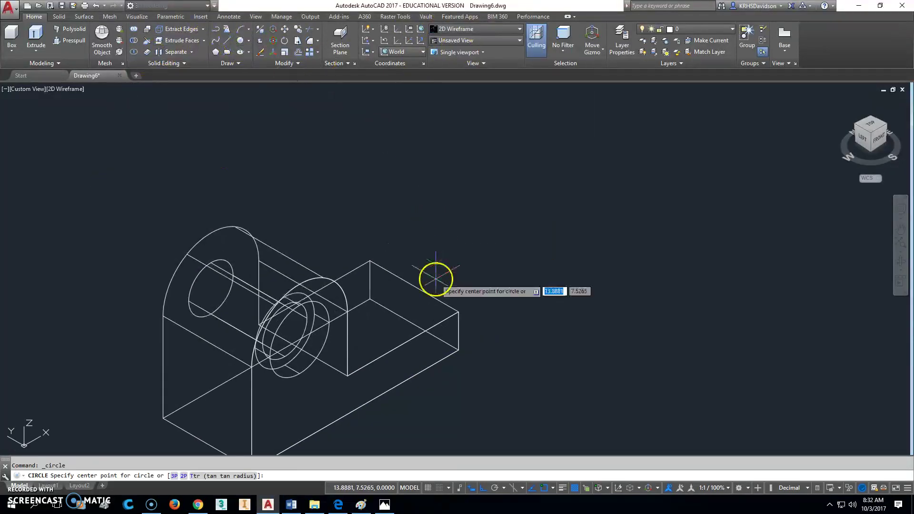
left_click(414, 286)
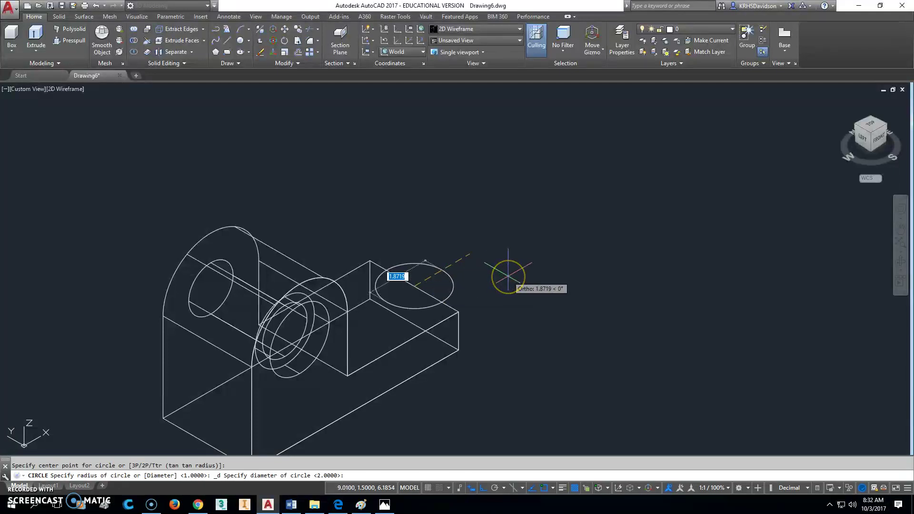
type("1.5")
key("Return")
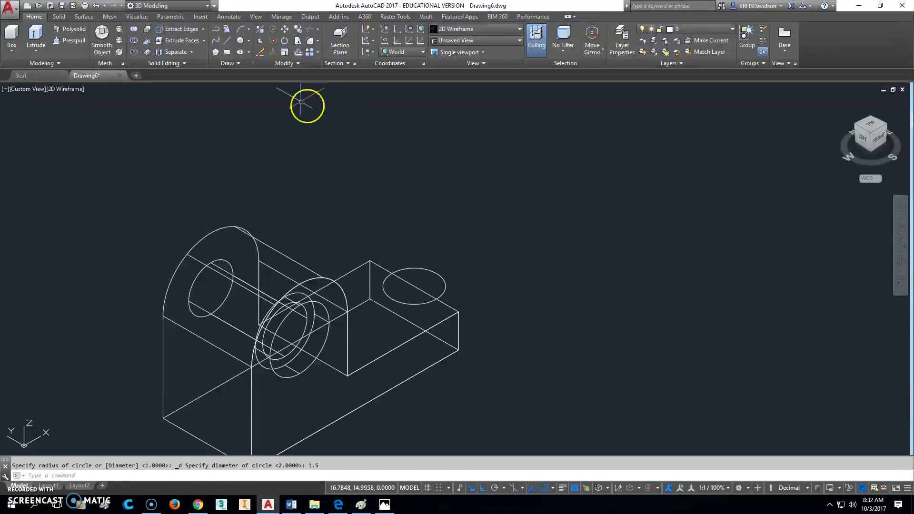
left_click(286, 30)
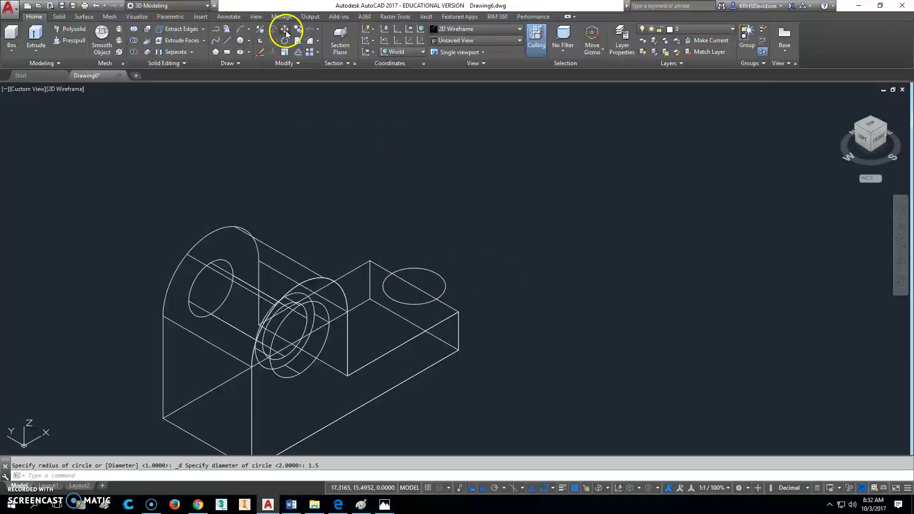
left_click(446, 276)
key("Return")
left_click(658, 261)
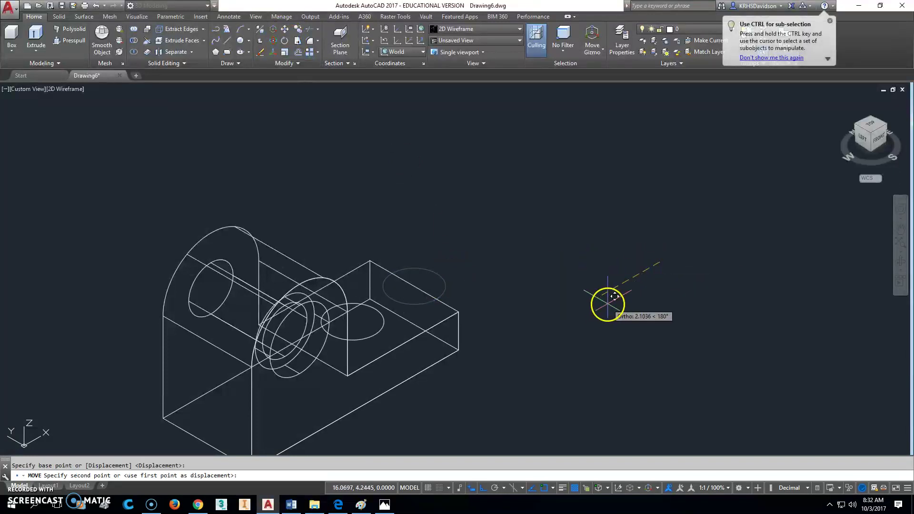
type("1.5")
key("Return")
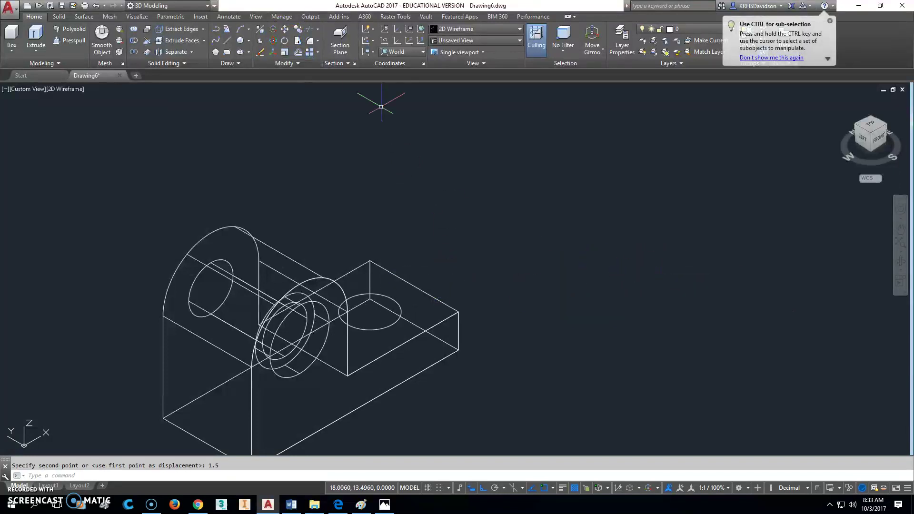
Extrude the 1.5 circle and subtract it from the main block to cut a hole through the base
left_click(36, 35)
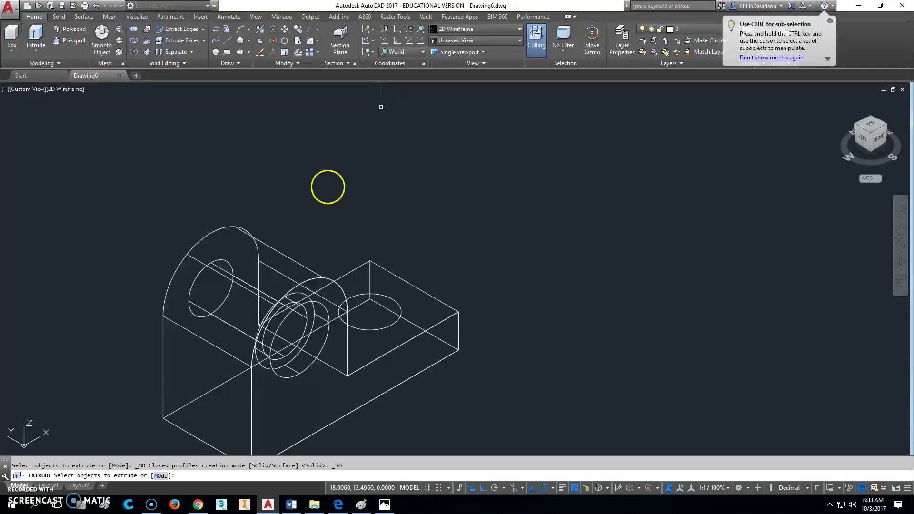
left_click(388, 327)
right_click(576, 303)
left_click(607, 308)
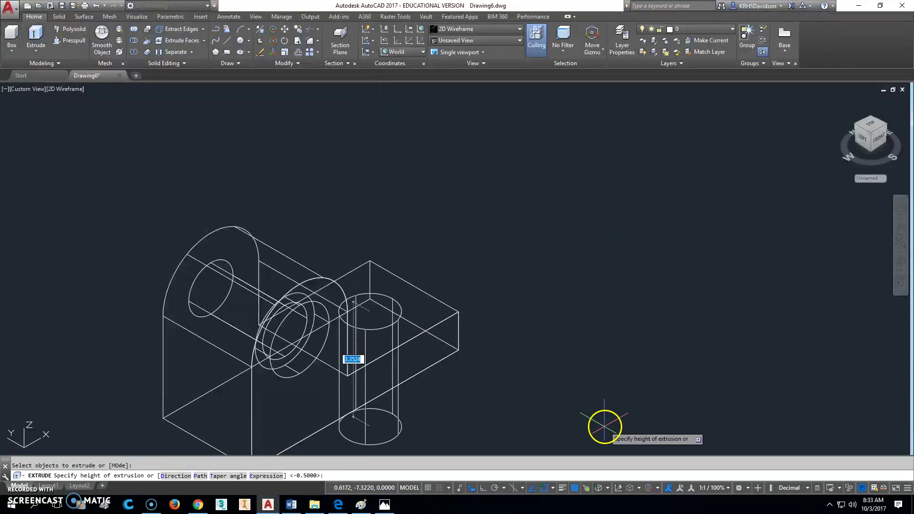
left_click(148, 51)
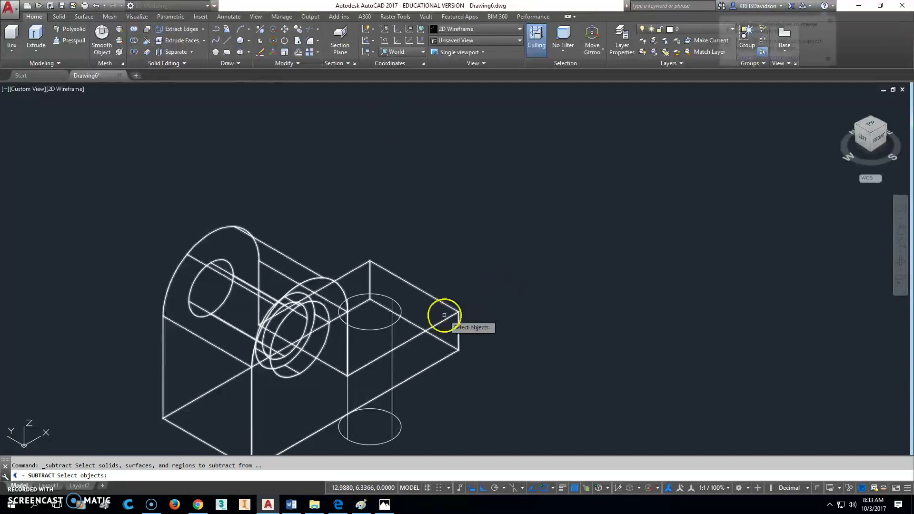
left_click(435, 295)
key("Return")
left_click(392, 320)
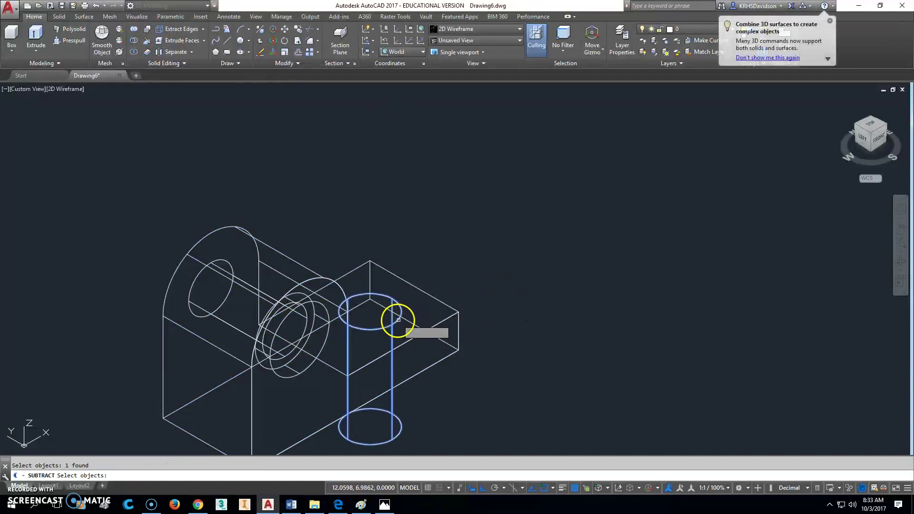
key("Return")
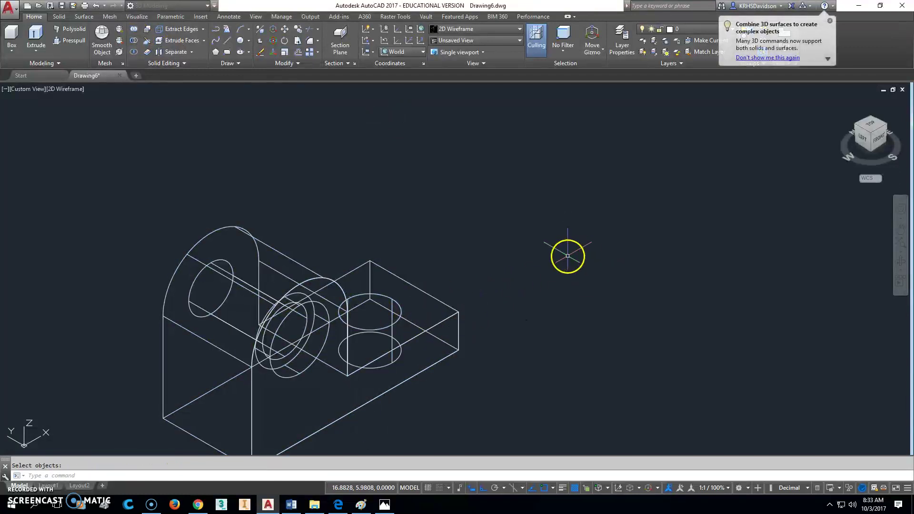
Draw a diameter-2 circle on the top hole and extrude it 0.5 high
left_click(244, 46)
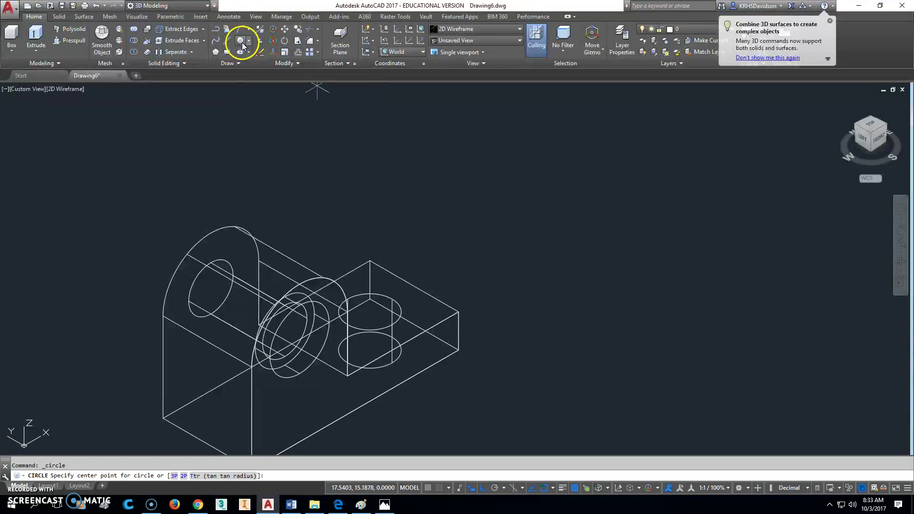
left_click(388, 298)
key("Return")
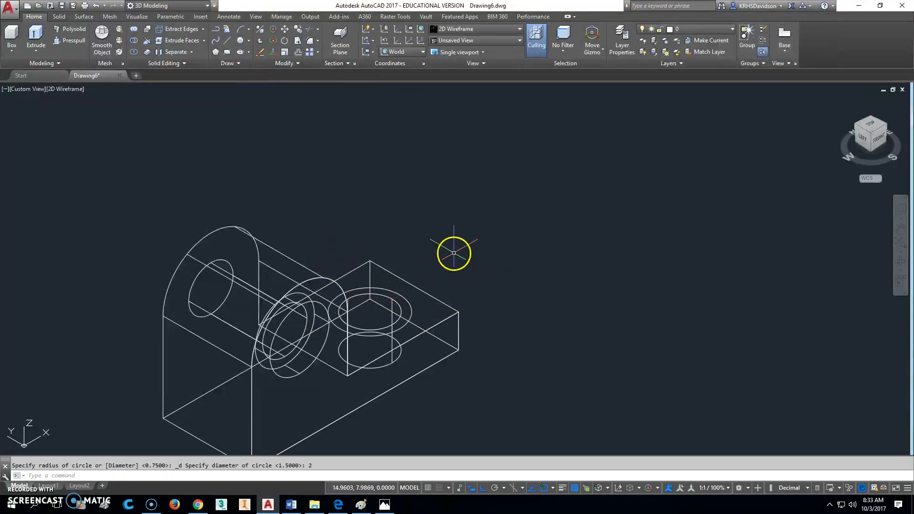
left_click(38, 35)
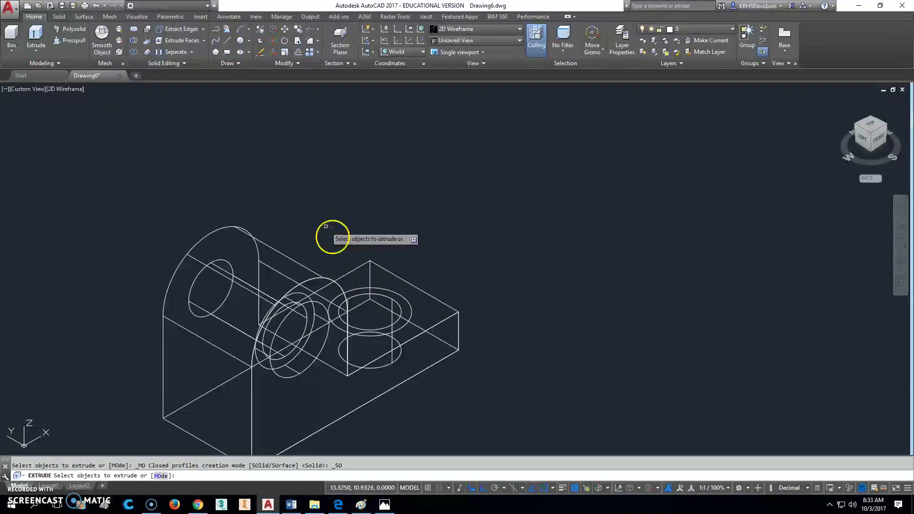
left_click(399, 294)
left_click(388, 290)
right_click(491, 263)
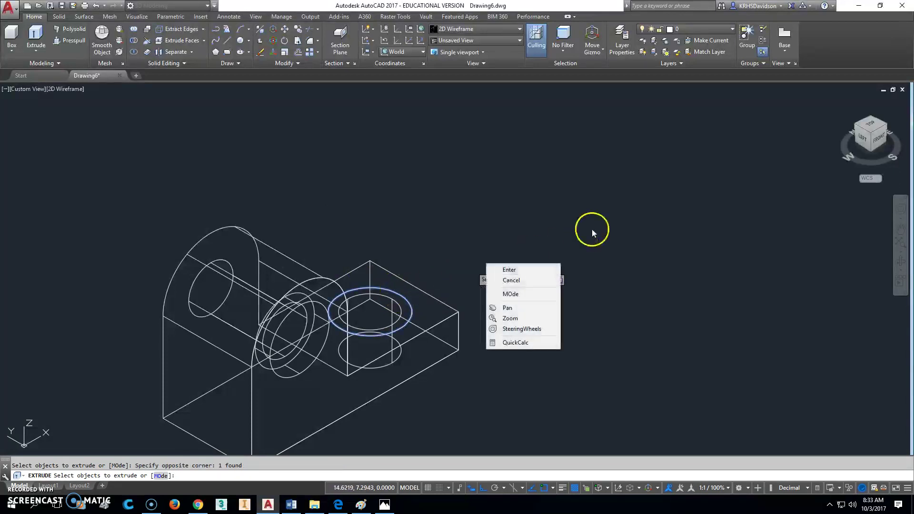
left_click(587, 218)
left_click(567, 252)
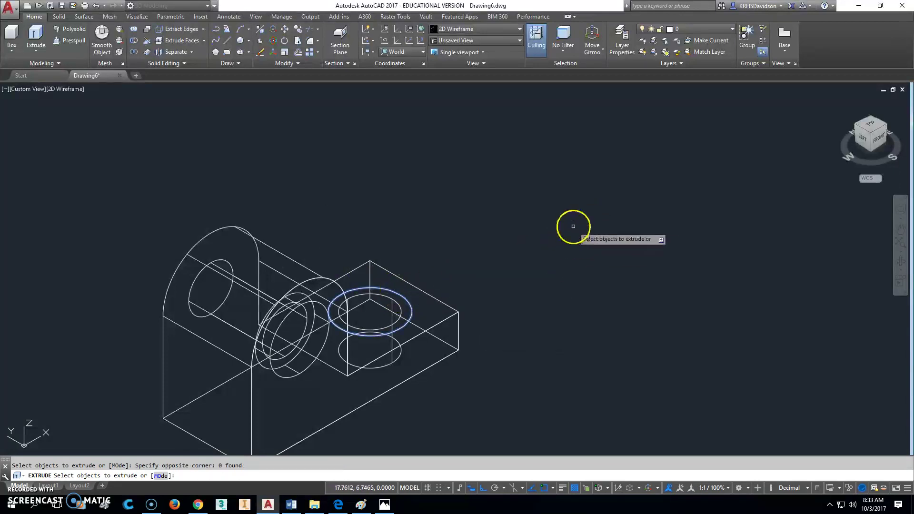
right_click(576, 227)
left_click(594, 230)
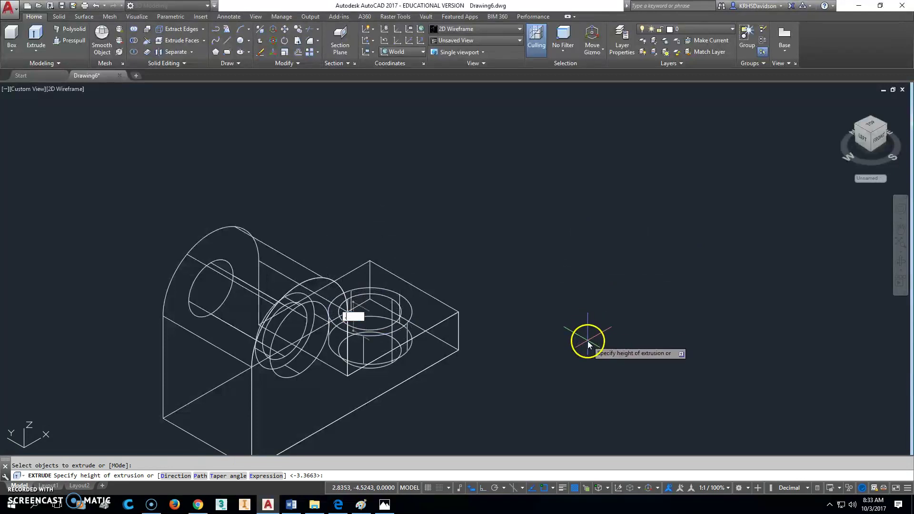
type(".5")
key("Return")
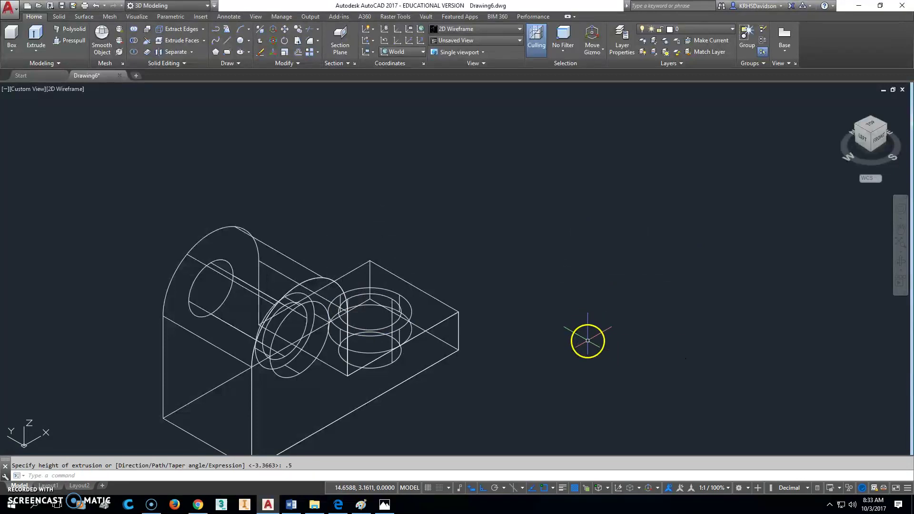
Start a subtraction, then cancel it, leaving the 0.5 cylinder unsubtracted
left_click(134, 41)
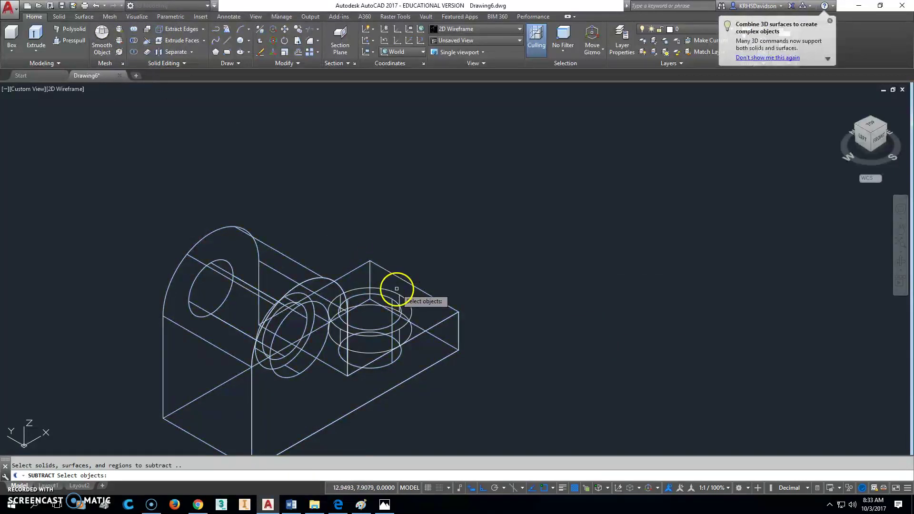
middle_click_drag(414, 298, 492, 222)
key("Escape")
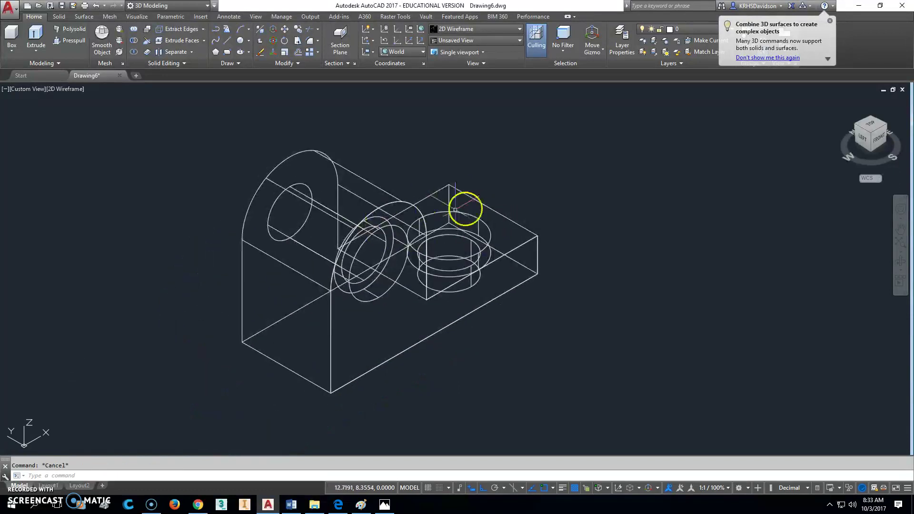
Save the drawing as 210-6-53.dwg in the Documents folder
left_click(62, 5)
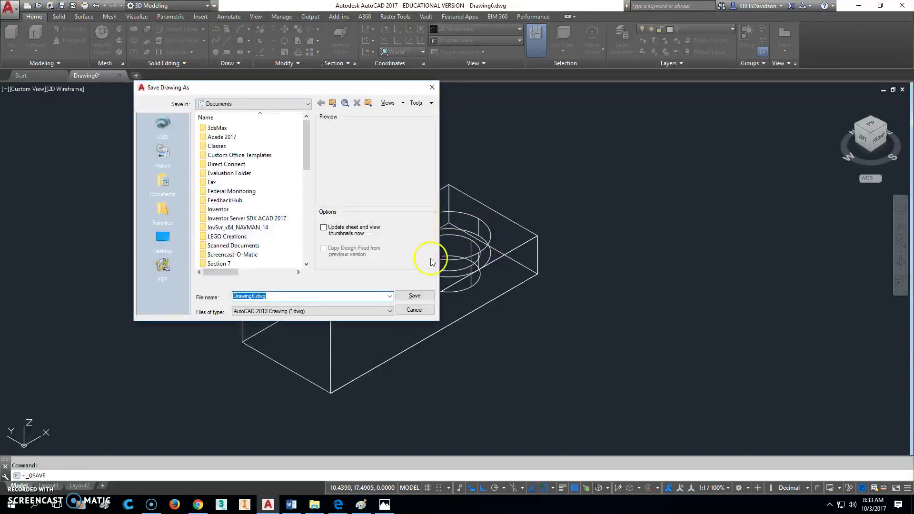
type("210")
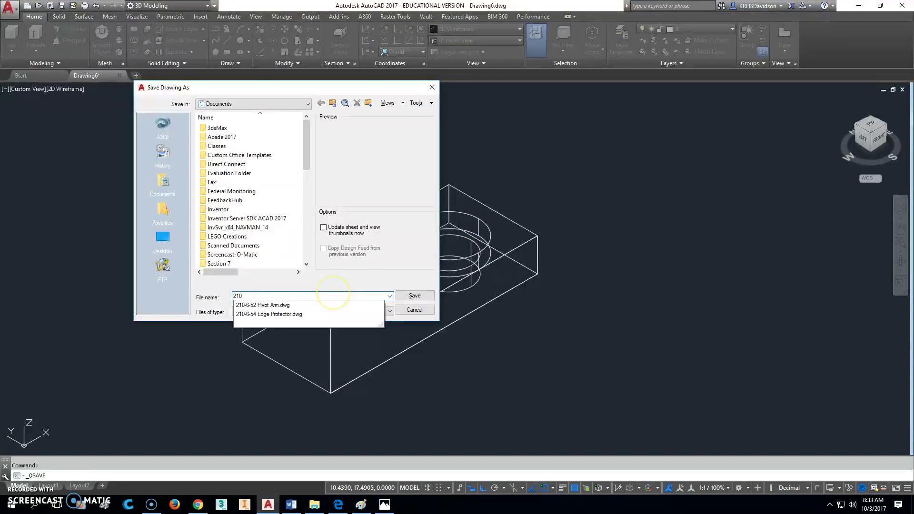
type("-6-53")
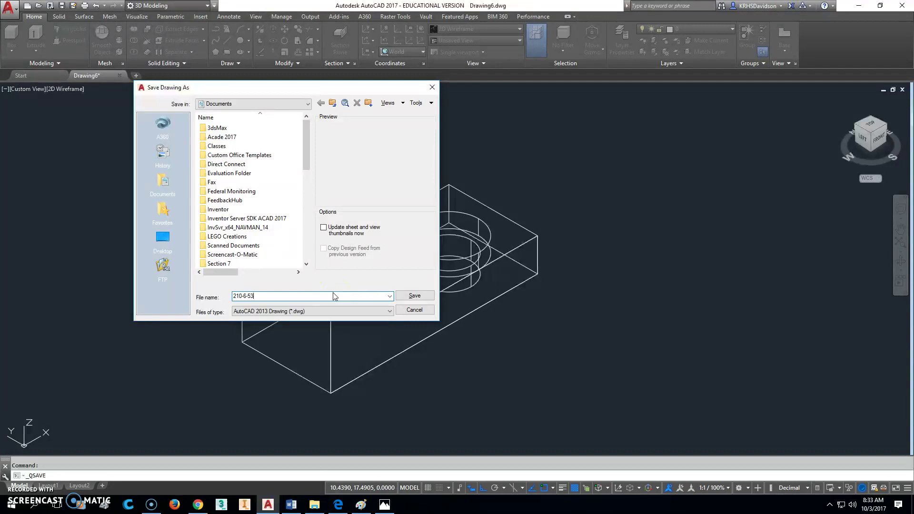
left_click(414, 296)
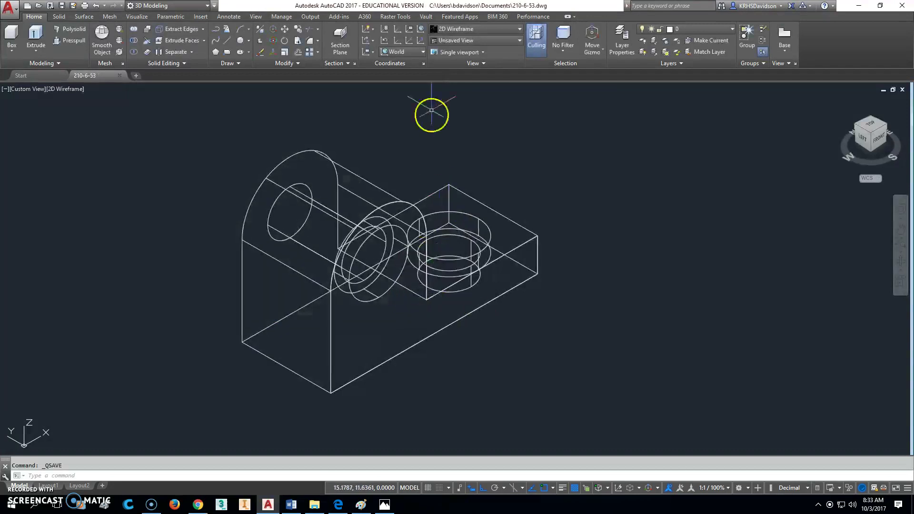
left_click(228, 18)
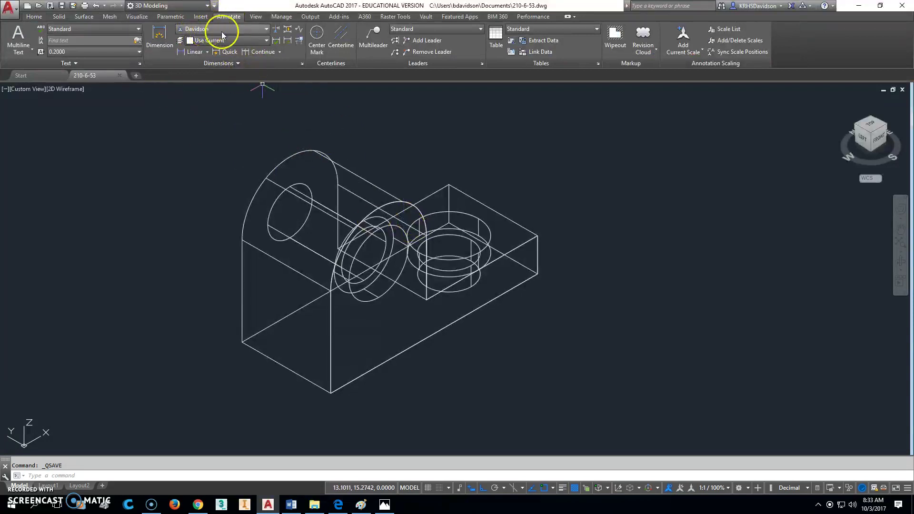
On Layout1, delete the existing viewport
left_click(48, 486)
left_click(357, 137)
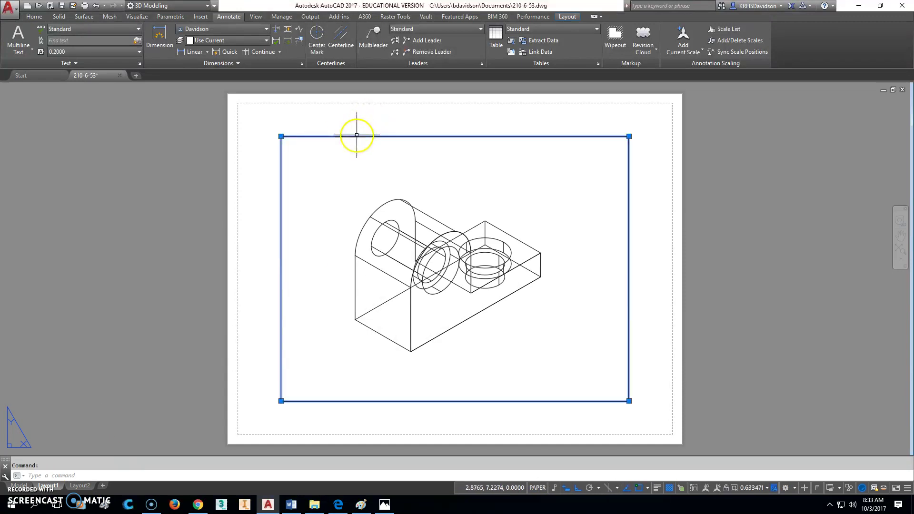
key("Delete")
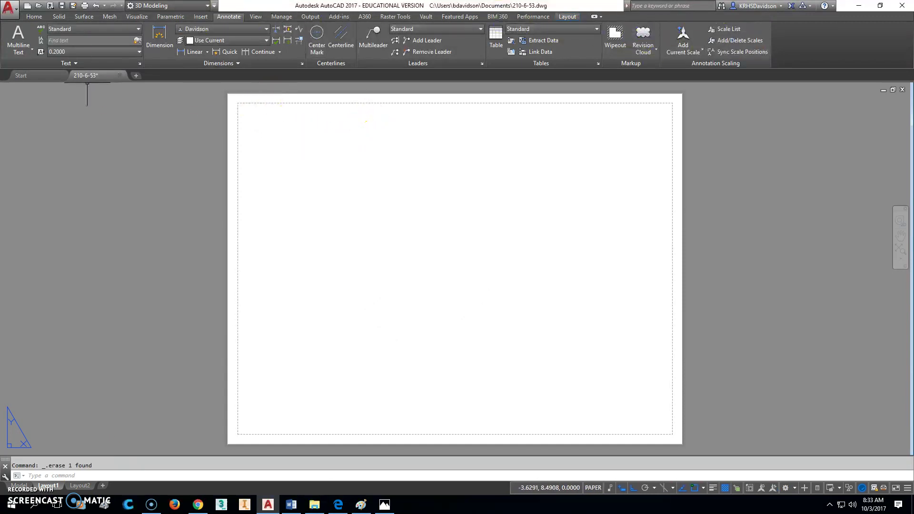
Place a front base view from model space and project right-side, top and isometric views
left_click(30, 16)
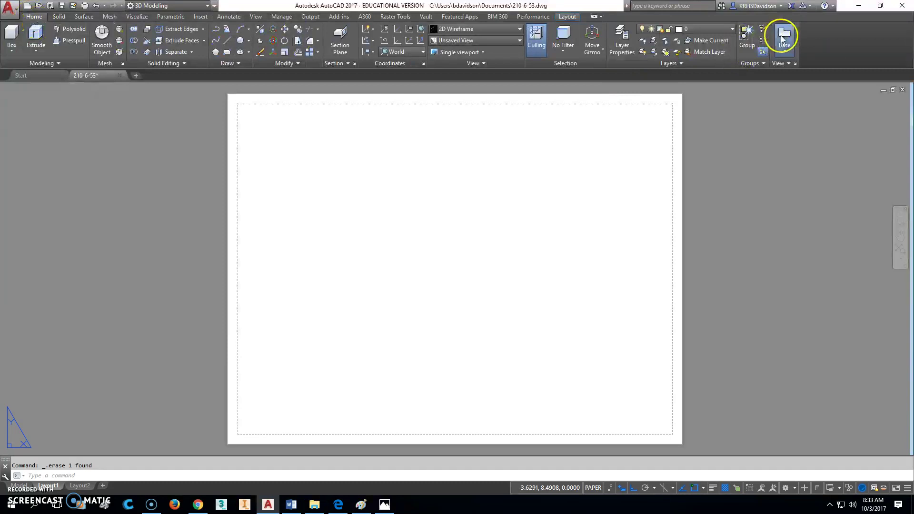
left_click(785, 47)
left_click(816, 68)
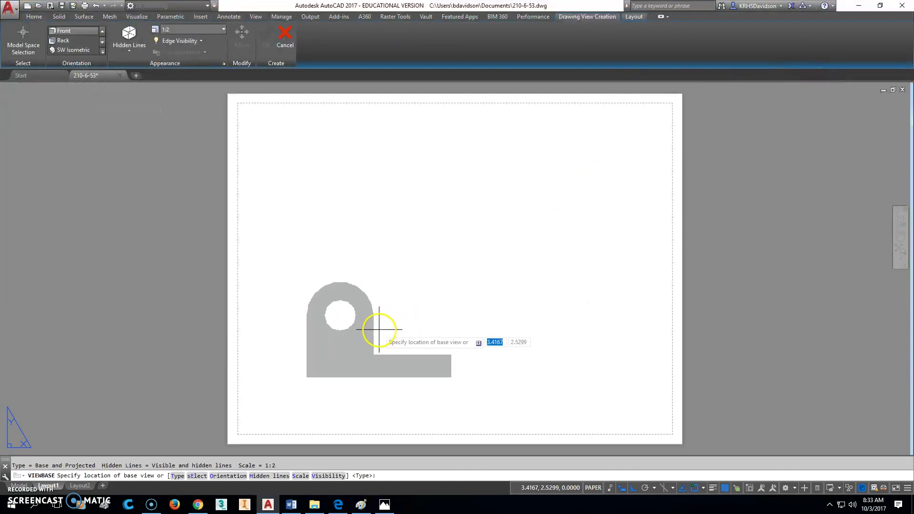
left_click(367, 330)
right_click(436, 333)
left_click(468, 335)
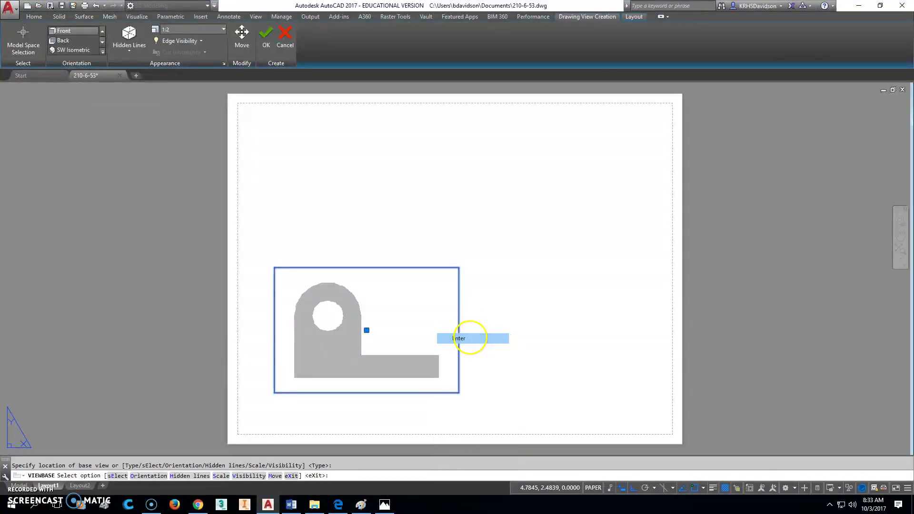
left_click(570, 330)
left_click(354, 182)
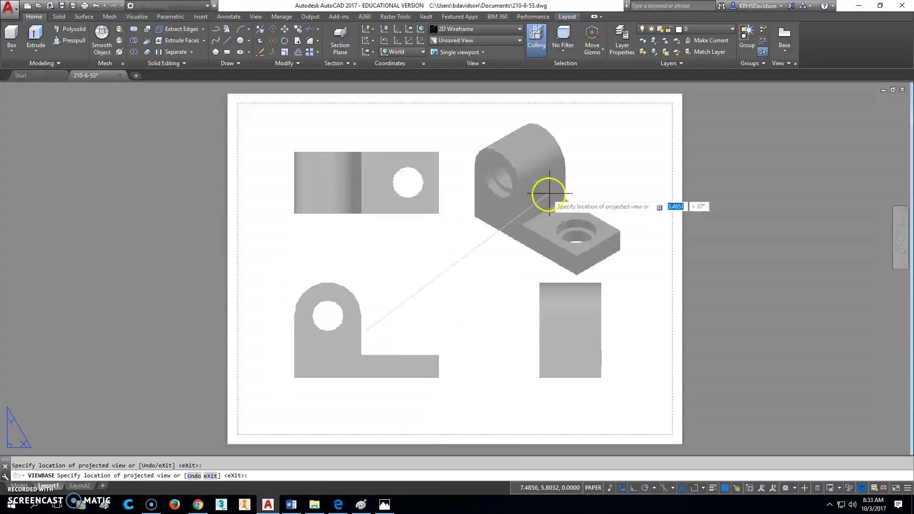
left_click(594, 178)
right_click(593, 178)
left_click(614, 186)
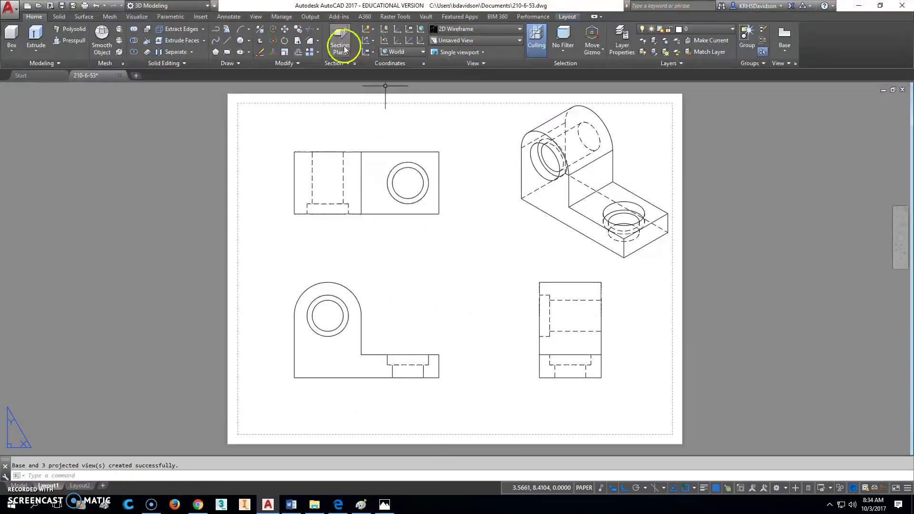
Add center marks to the hole circles in the lower-left and upper-left views
left_click(232, 17)
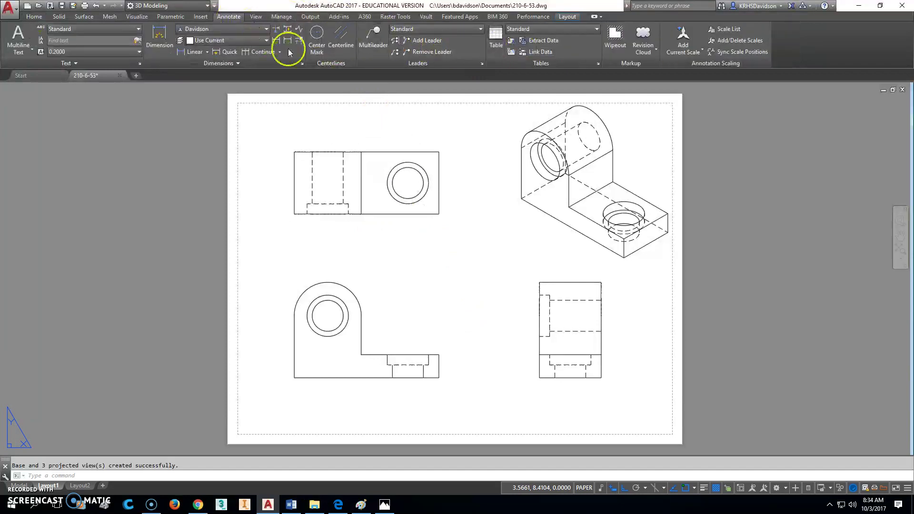
left_click(317, 38)
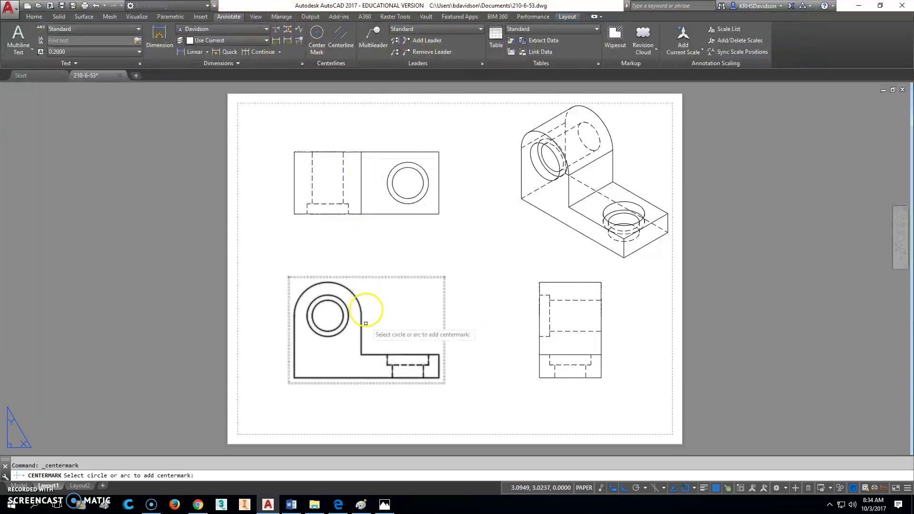
left_click(346, 307)
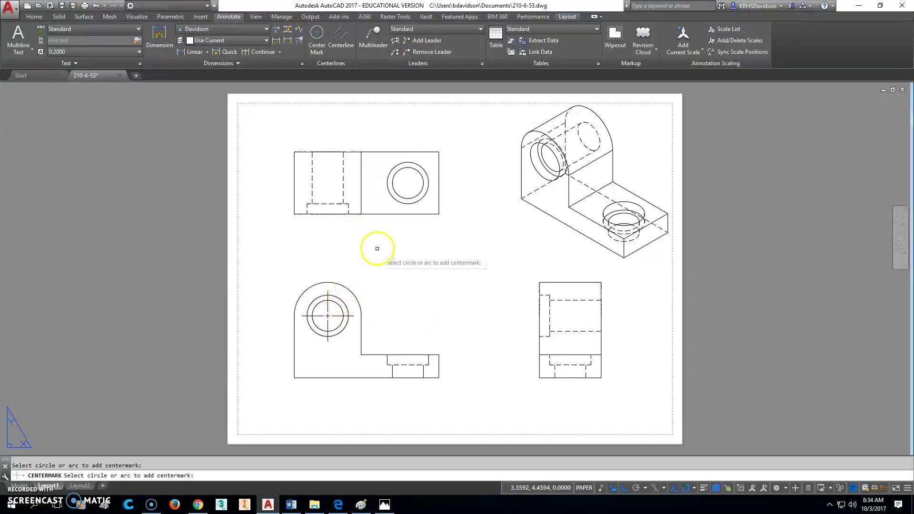
left_click(392, 194)
Add centerlines between the dashed hidden lines in the upper-left view and both right-view holes
left_click(341, 38)
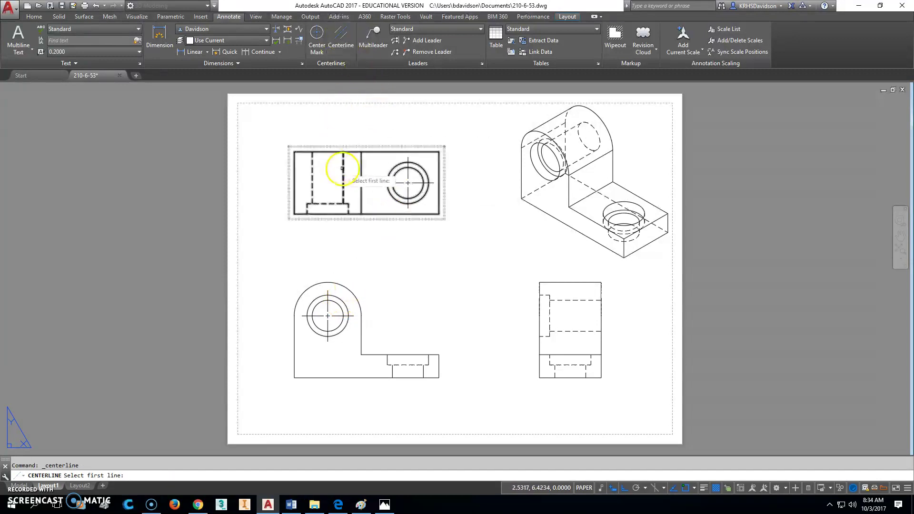
left_click(343, 169)
left_click(313, 170)
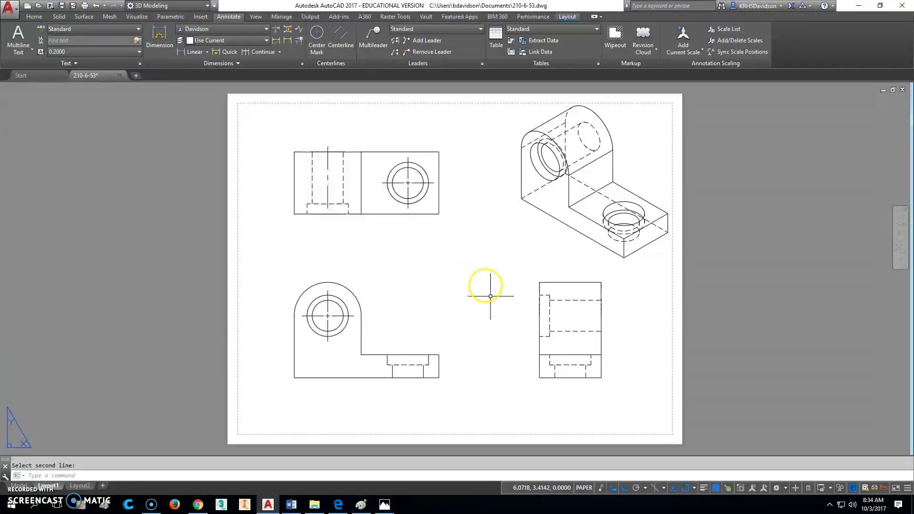
right_click(573, 350)
left_click(612, 168)
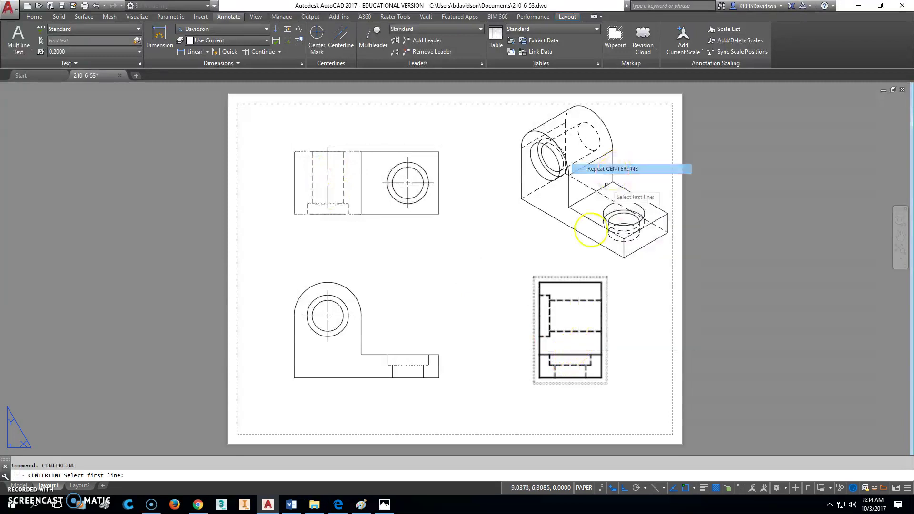
left_click(564, 331)
left_click(573, 295)
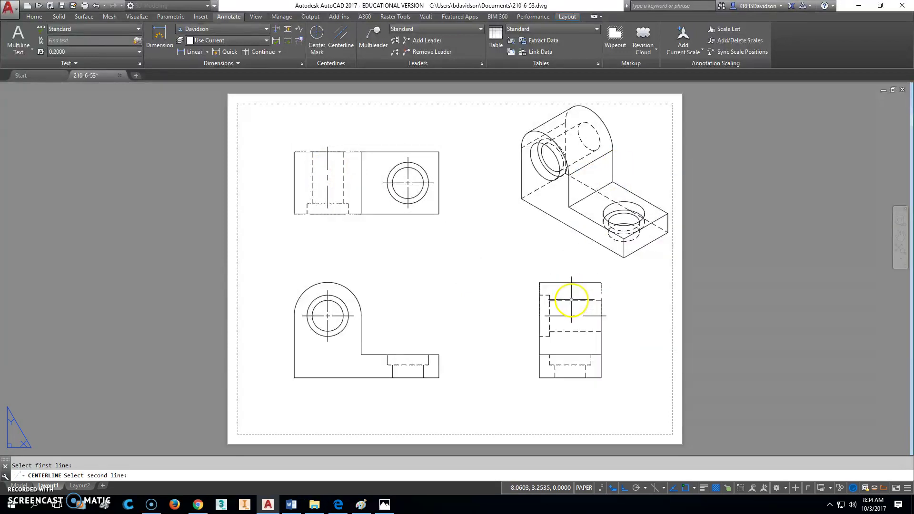
right_click(559, 402)
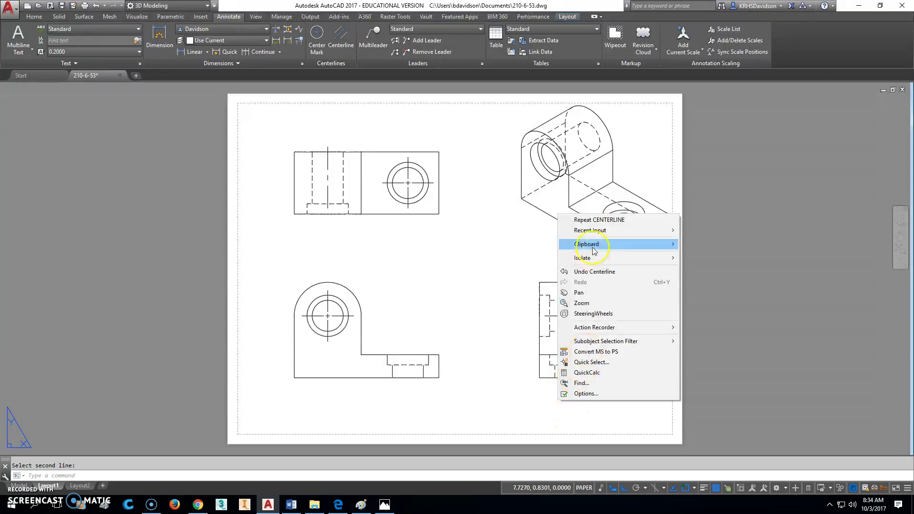
left_click(612, 214)
left_click(556, 374)
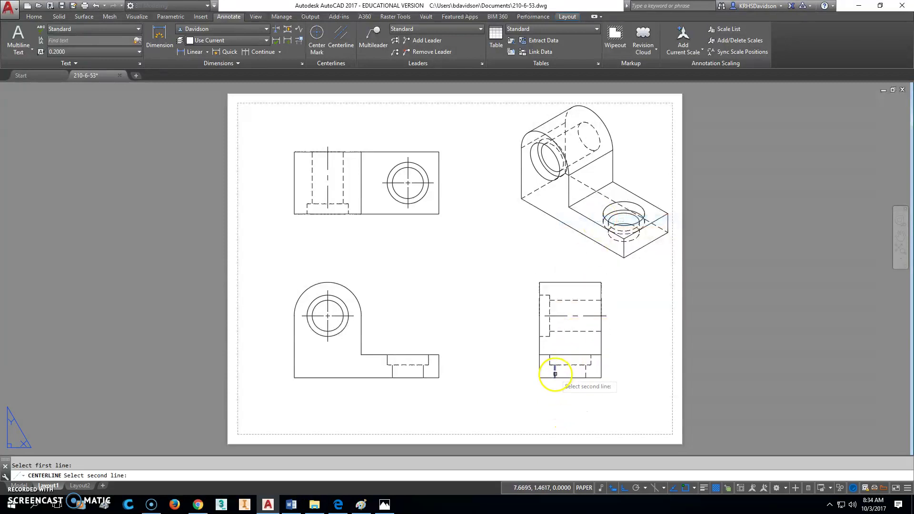
left_click(586, 370)
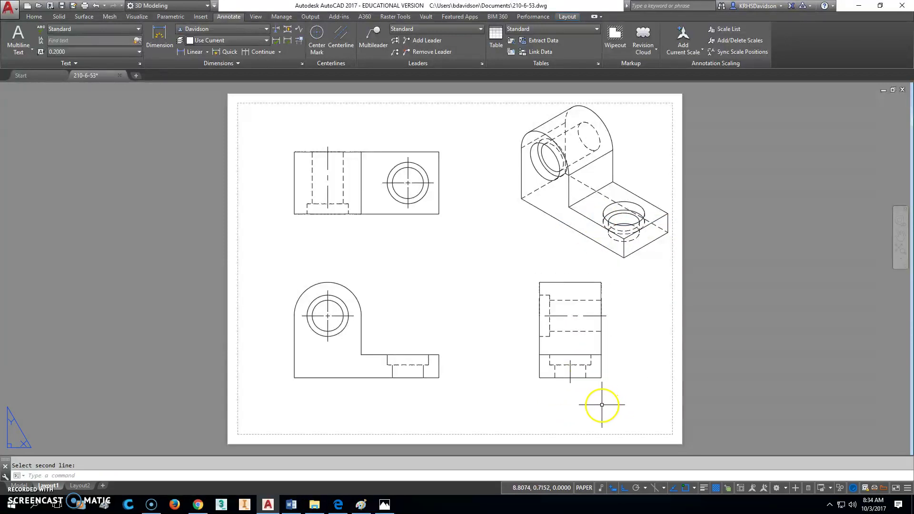
Lengthen the existing centerlines in the upper-left and lower-right views with their grips
scroll(329, 199, "up", 2)
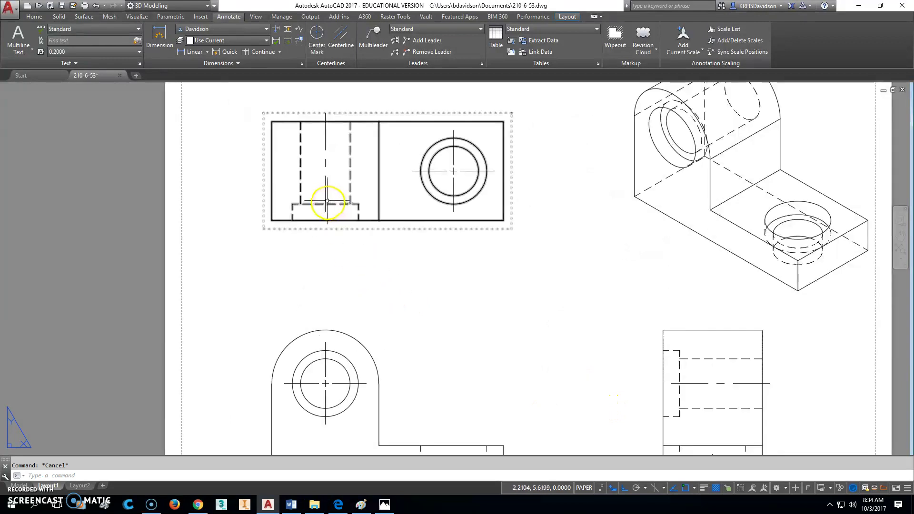
left_click(326, 204)
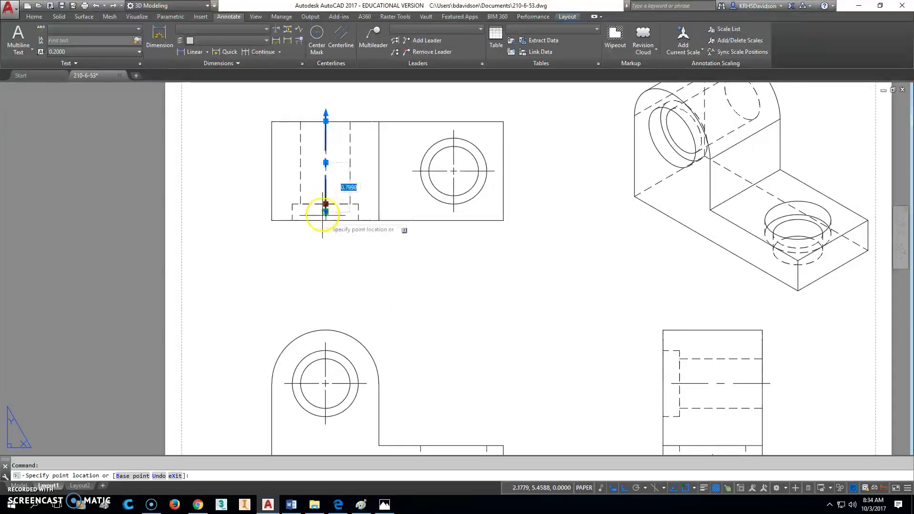
key("Escape")
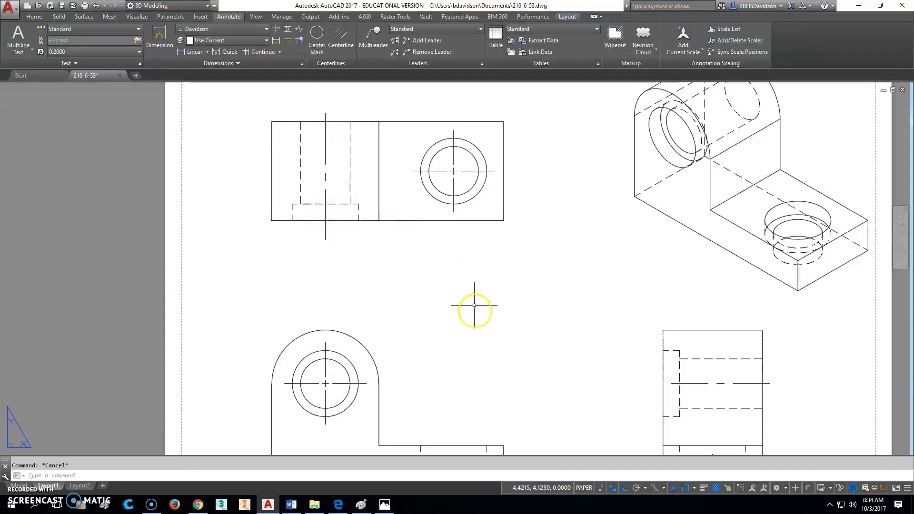
middle_click_drag(473, 306, 409, 199)
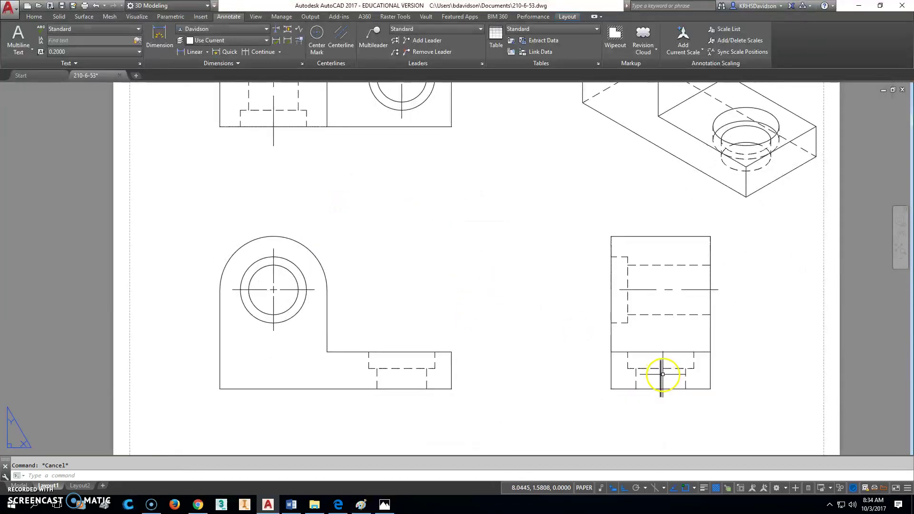
left_click(660, 368)
left_click(660, 358)
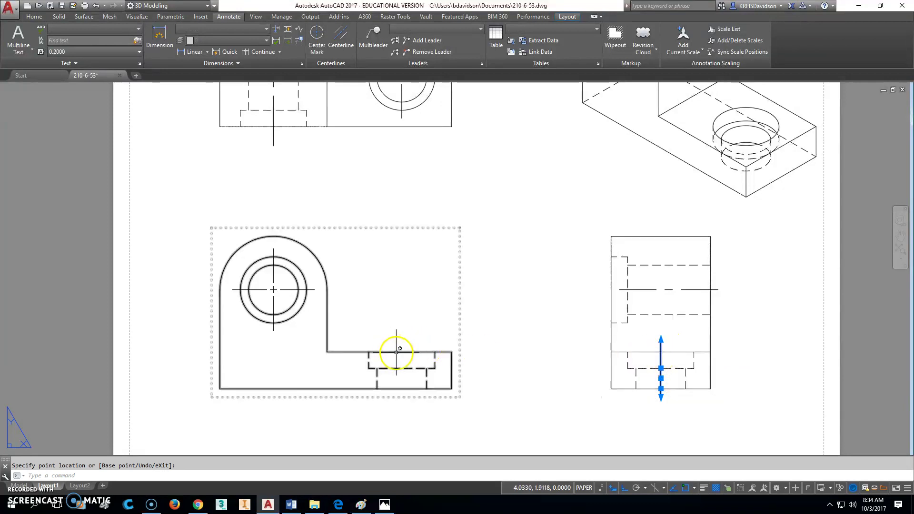
Add a centerline to the lower-left counterbore and extend it above and below the view
left_click(341, 38)
left_click(377, 376)
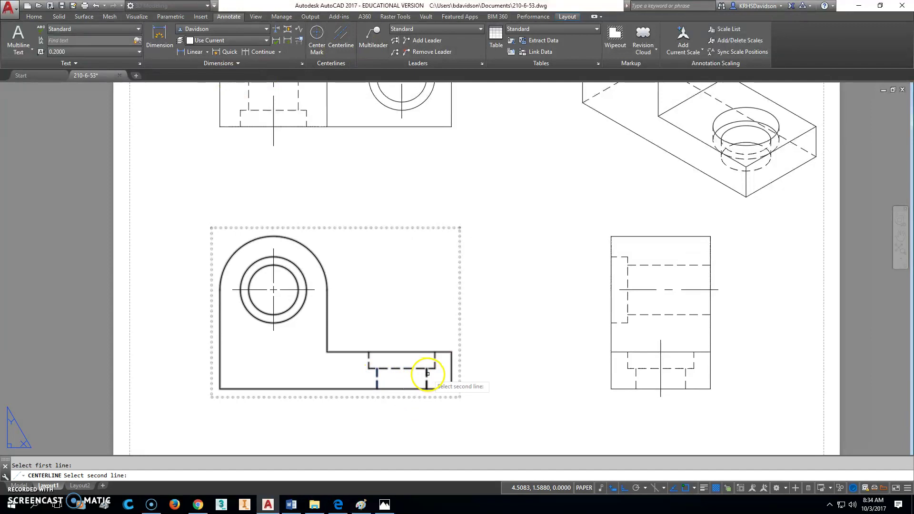
left_click(404, 365)
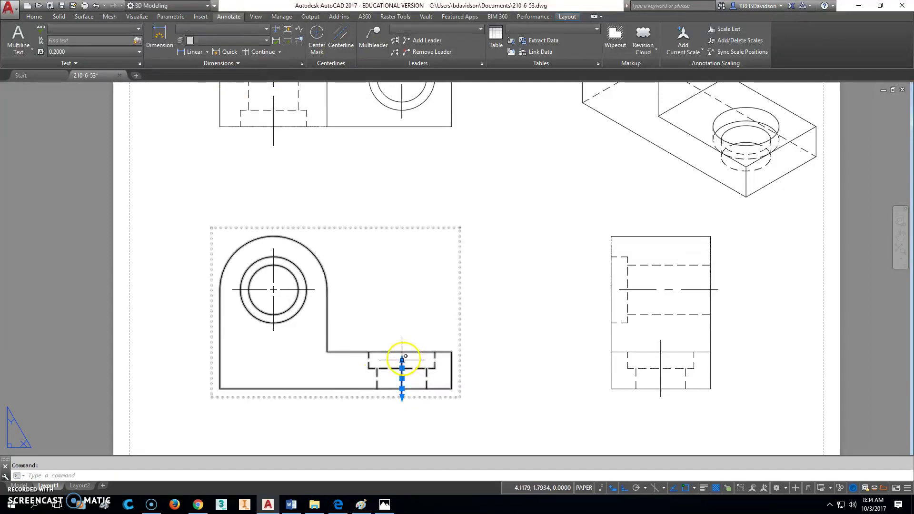
left_click(401, 358)
left_click(402, 328)
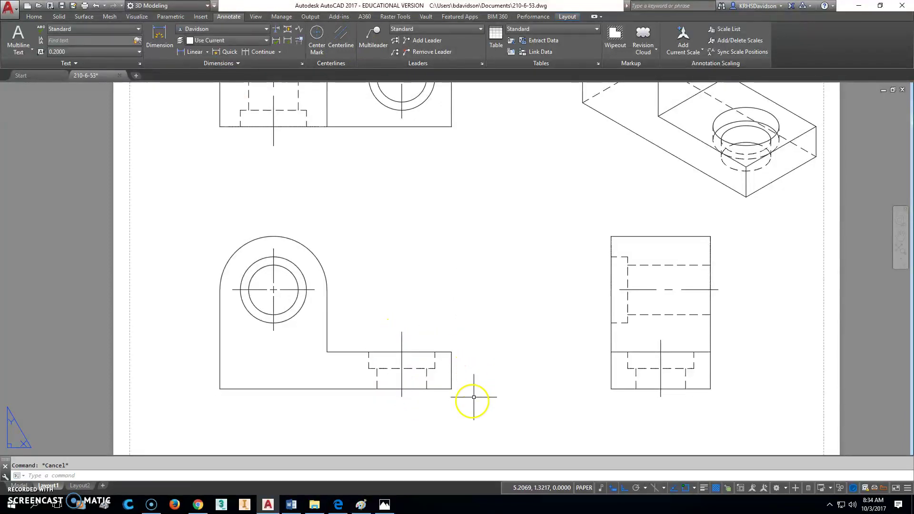
left_click(402, 396)
left_click(418, 411)
key("Escape")
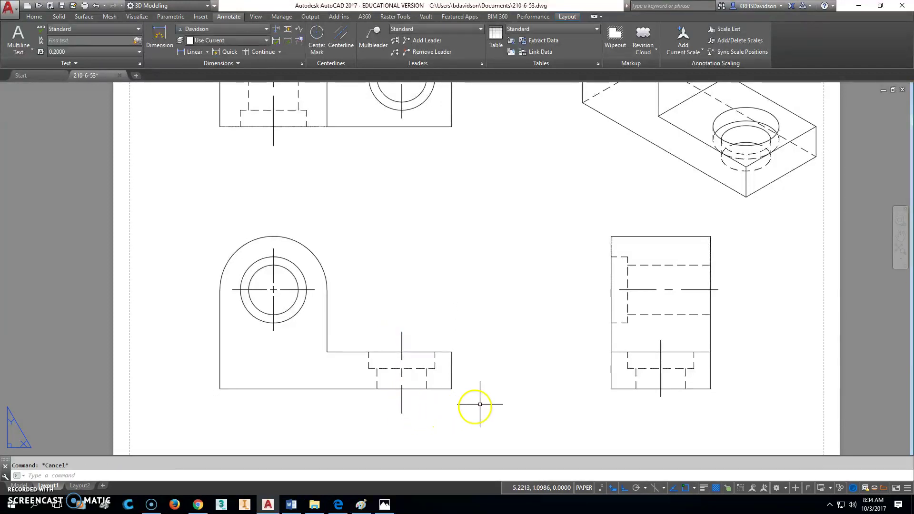
Extend the lower-right view's centerline below its outline, then zoom to the whole sheet
left_click(663, 379)
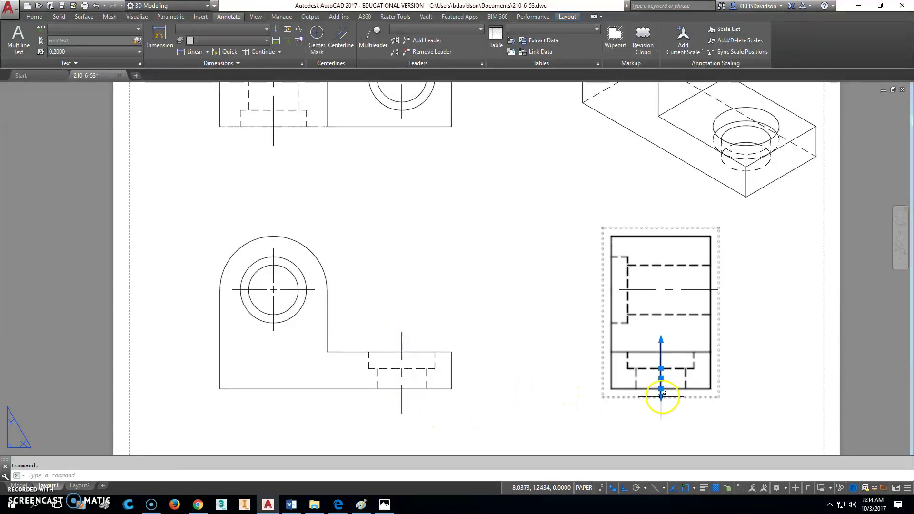
left_click(661, 395)
left_click(660, 411)
key("Escape")
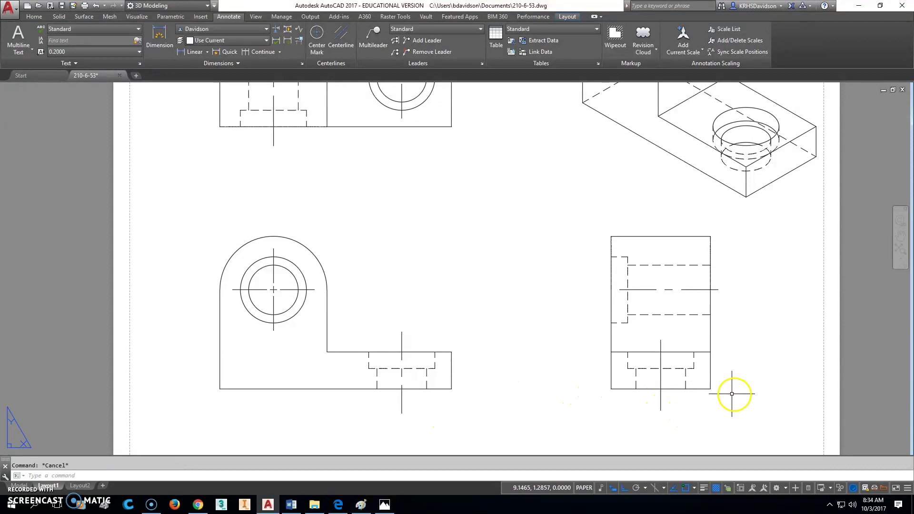
left_click(660, 404)
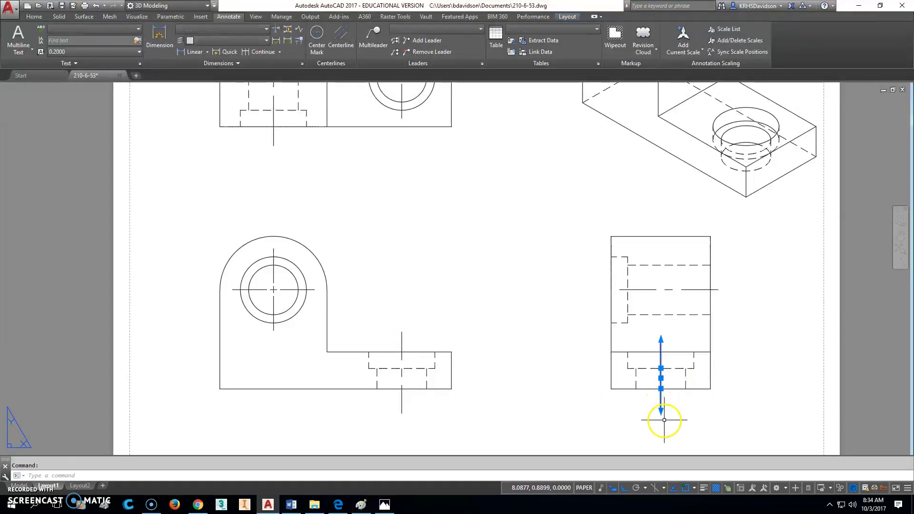
left_click(660, 411)
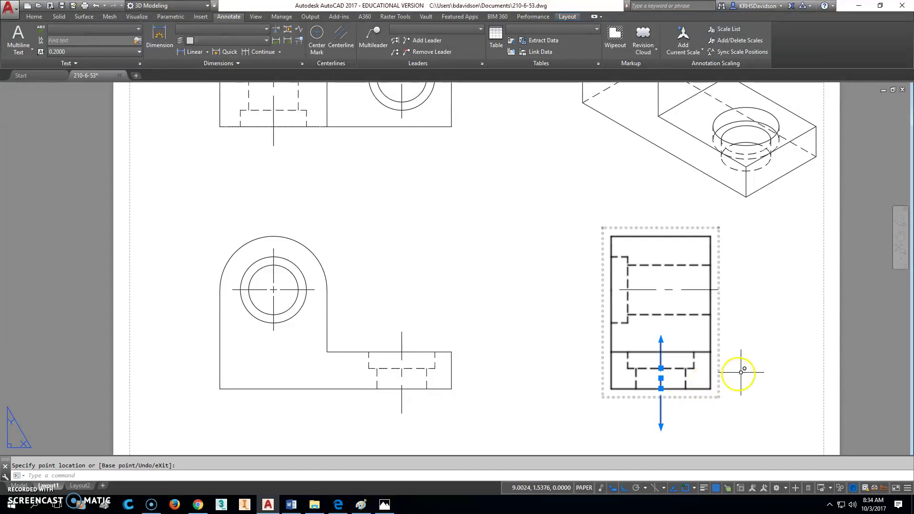
key("Escape")
middle_click_drag(751, 380, 751, 350)
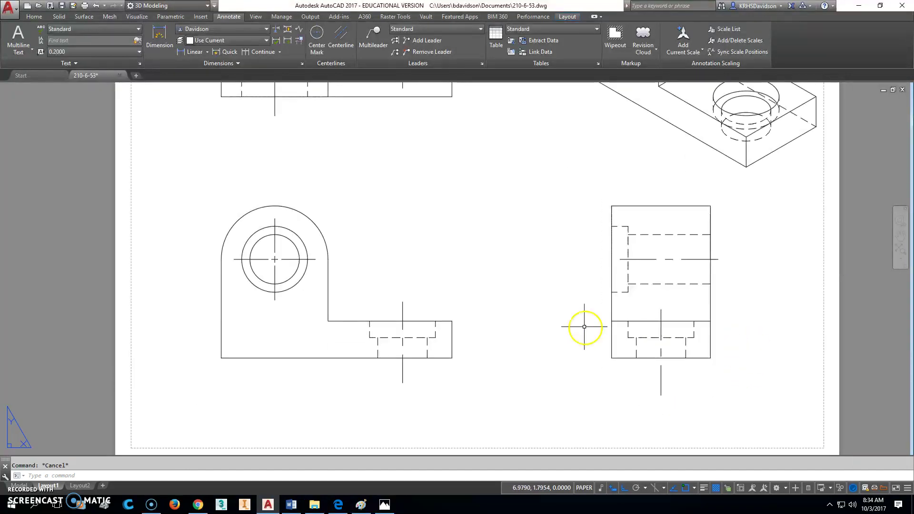
scroll(326, 322, "down", 3)
middle_click_drag(488, 225, 524, 284)
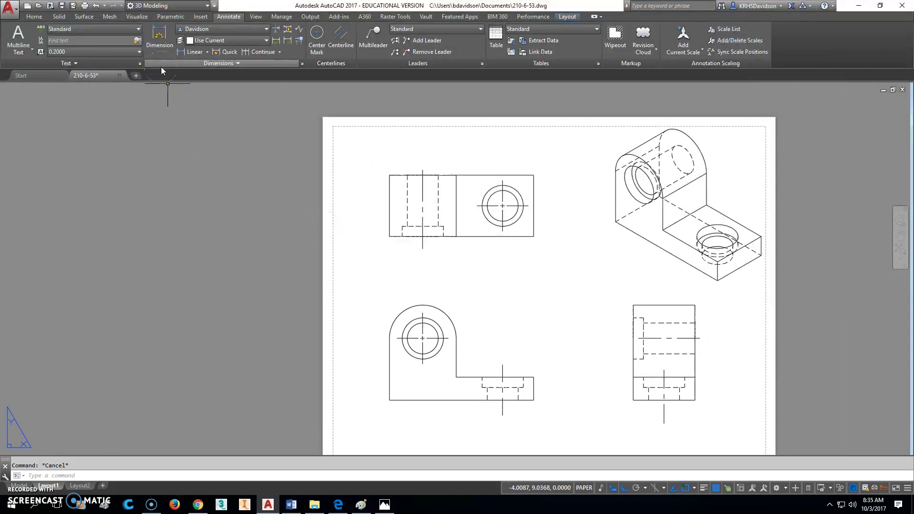
Dimension the front view's 3.00 height and 7.00 overall width
left_click(157, 34)
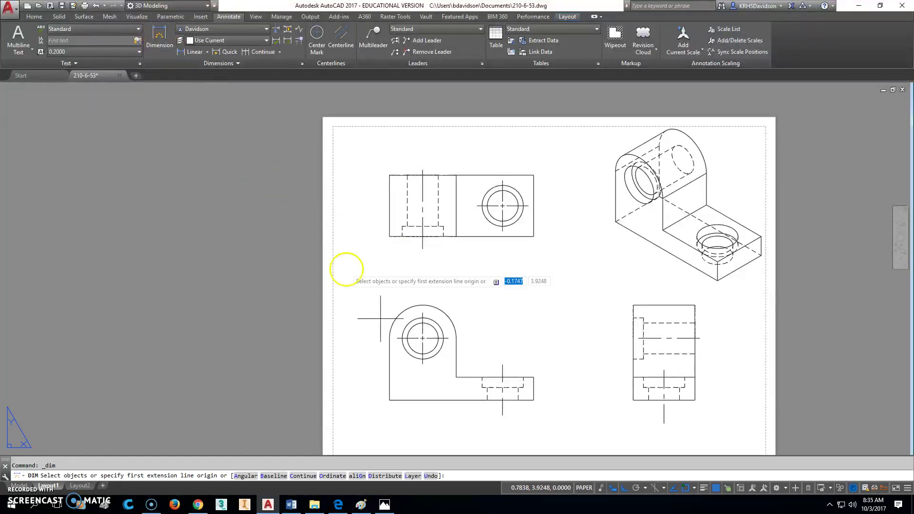
left_click(390, 400)
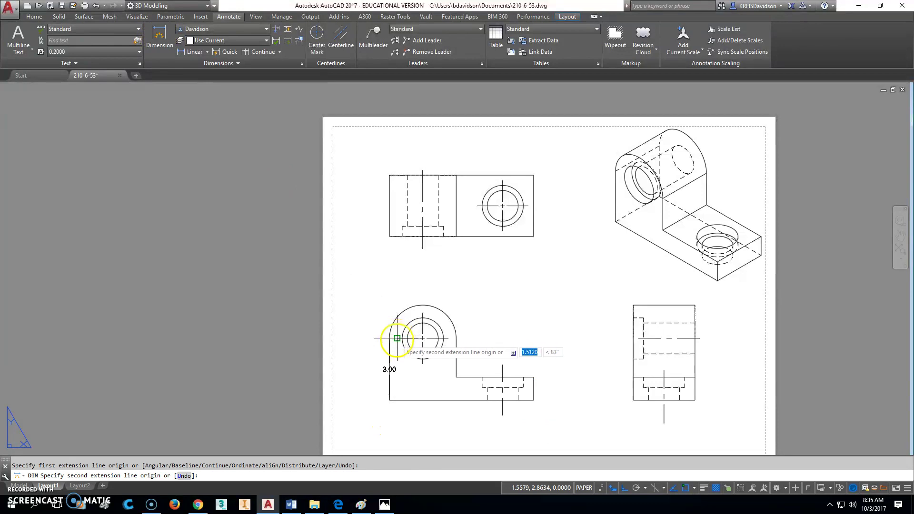
left_click(389, 338)
left_click(366, 369)
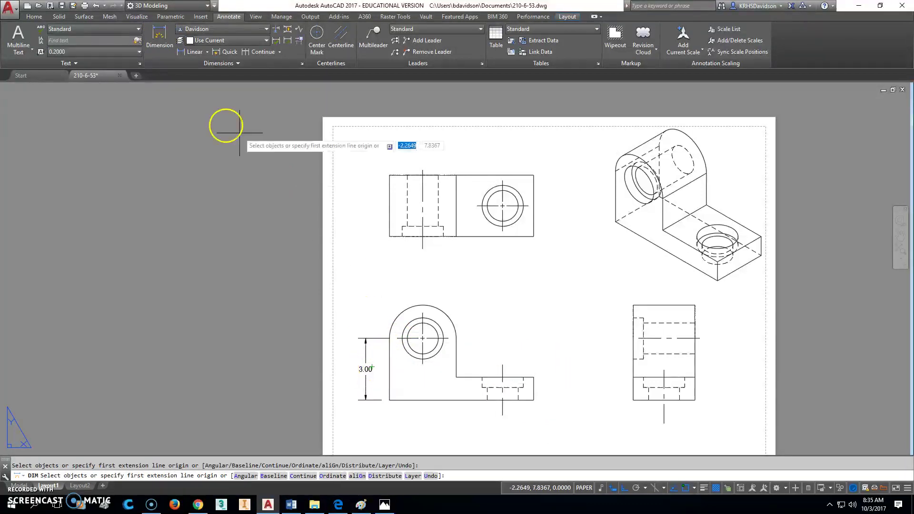
left_click(158, 38)
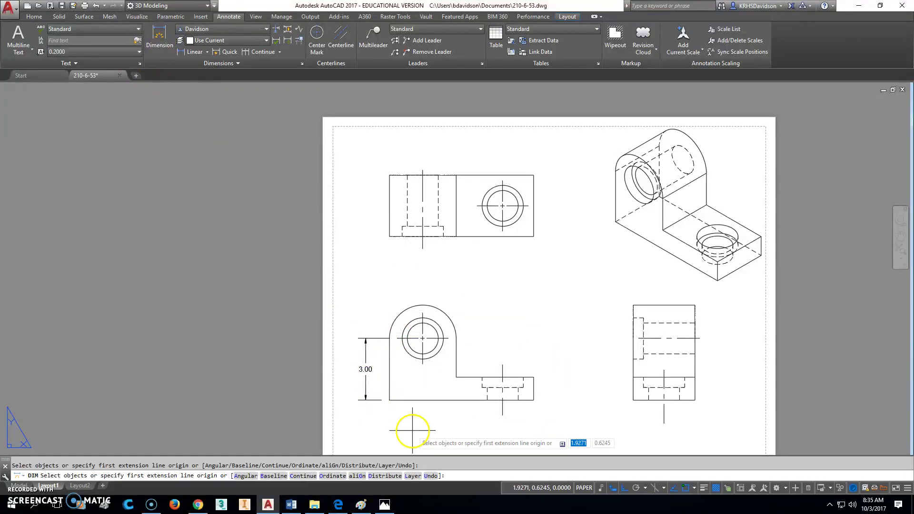
left_click(390, 400)
left_click(533, 400)
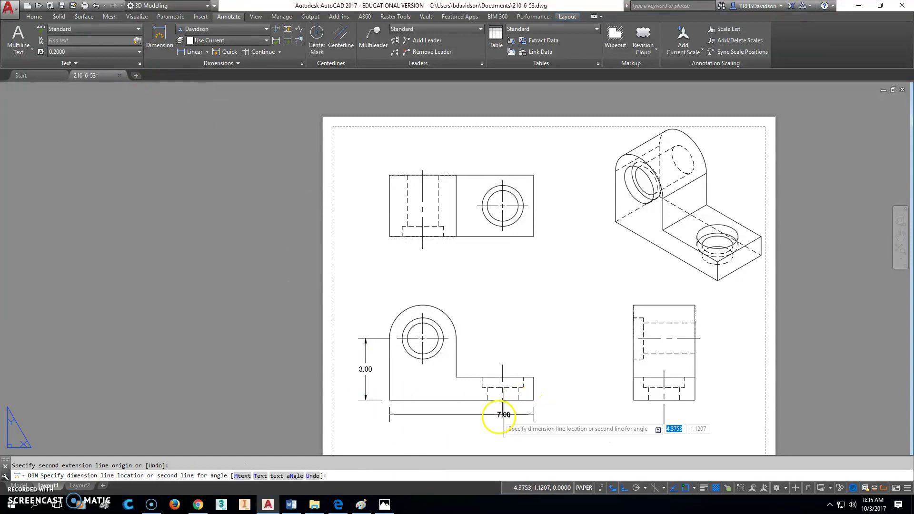
left_click(460, 431)
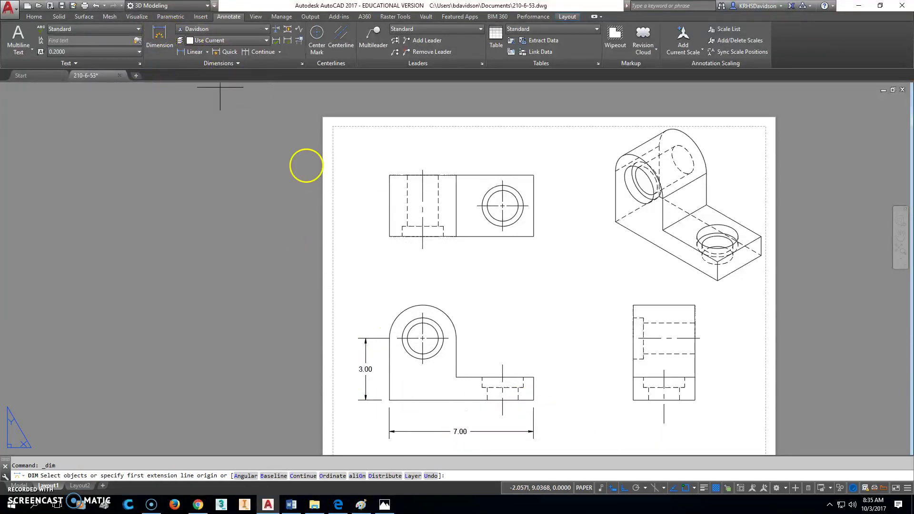
Add the R1.62 arc radius and the 1.12 base-step height right of the view
left_click(397, 317)
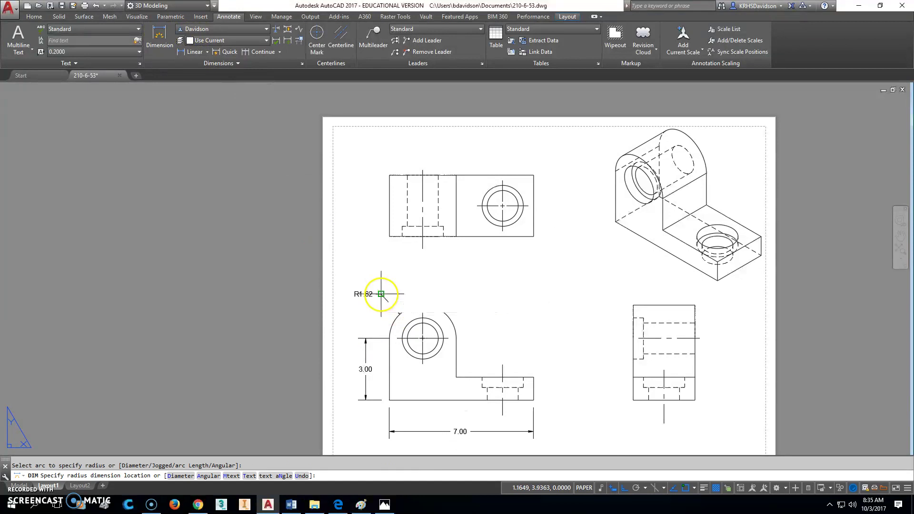
left_click(376, 295)
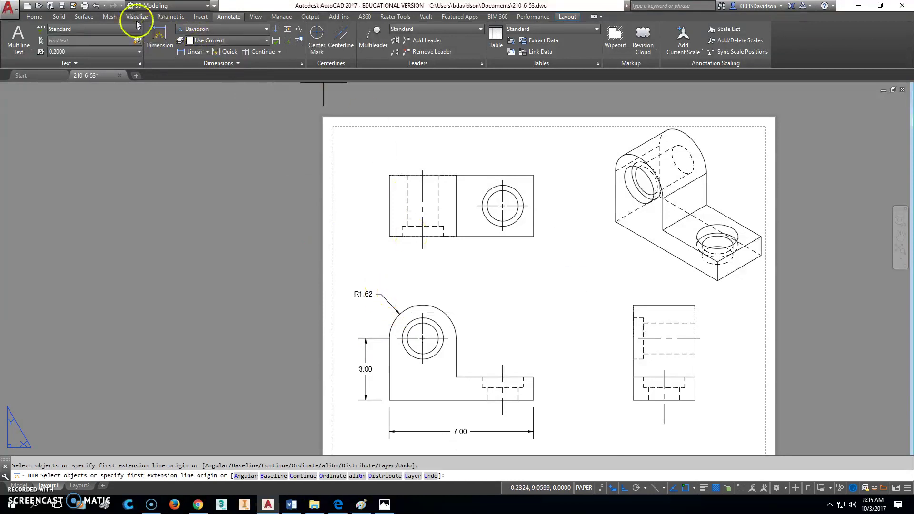
left_click(159, 38)
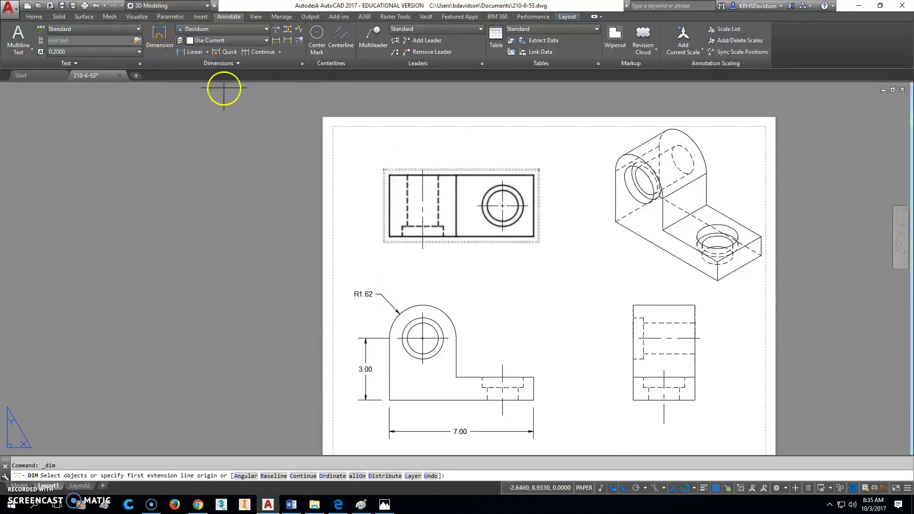
left_click(534, 378)
left_click(533, 400)
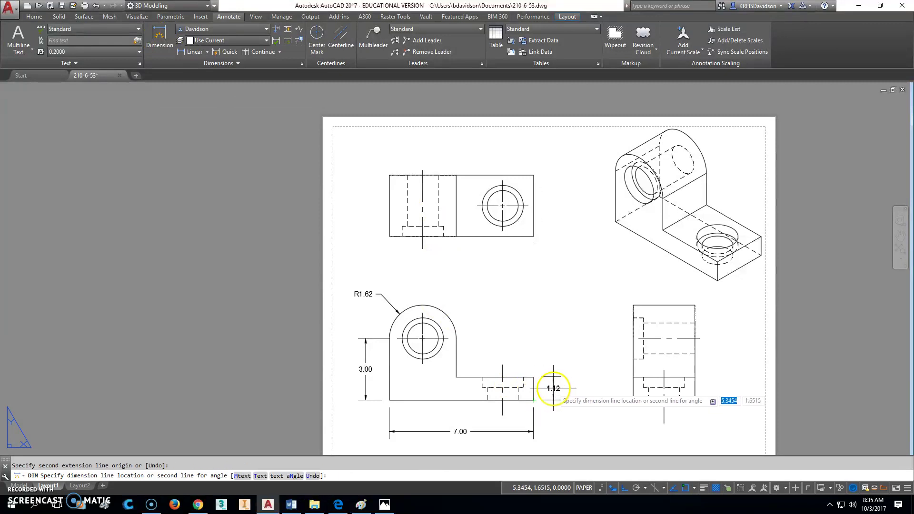
left_click(557, 389)
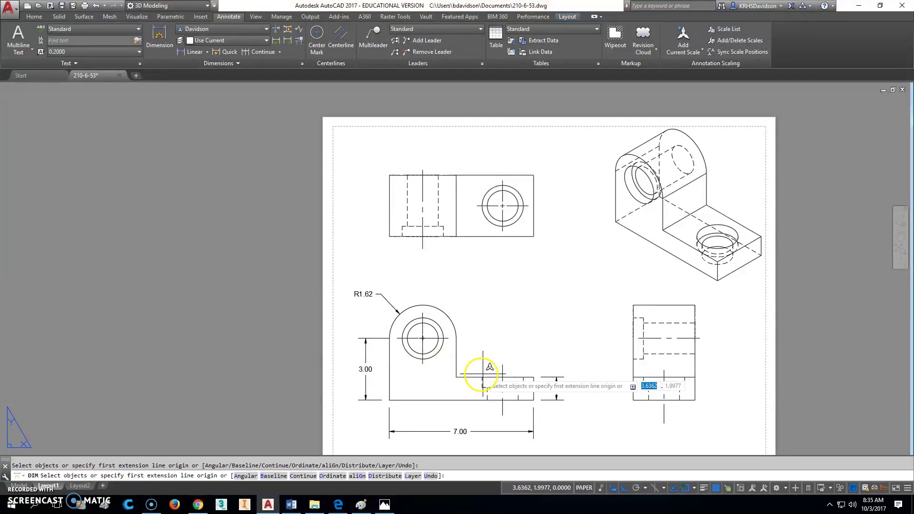
middle_click_drag(524, 347, 458, 318)
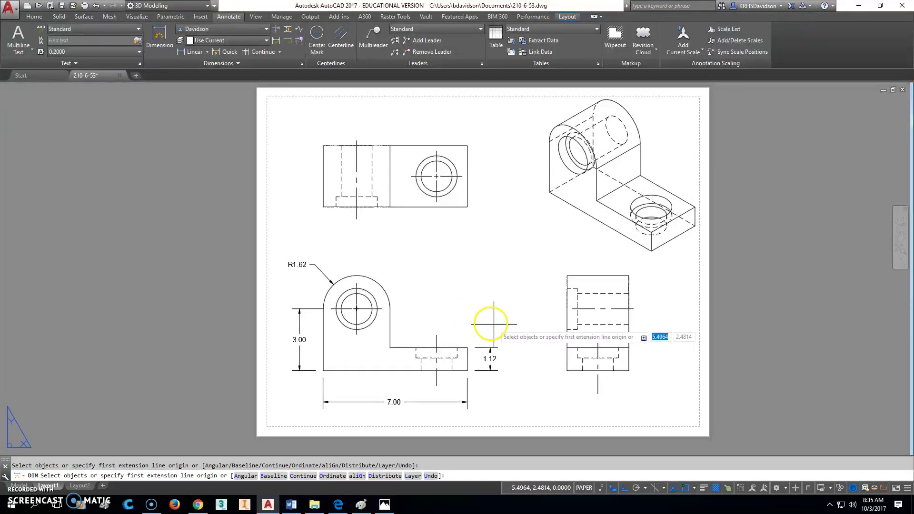
Dimension the top-view hole as Ø1.50 below the view and open its text for editing
scroll(434, 234, "up", 2)
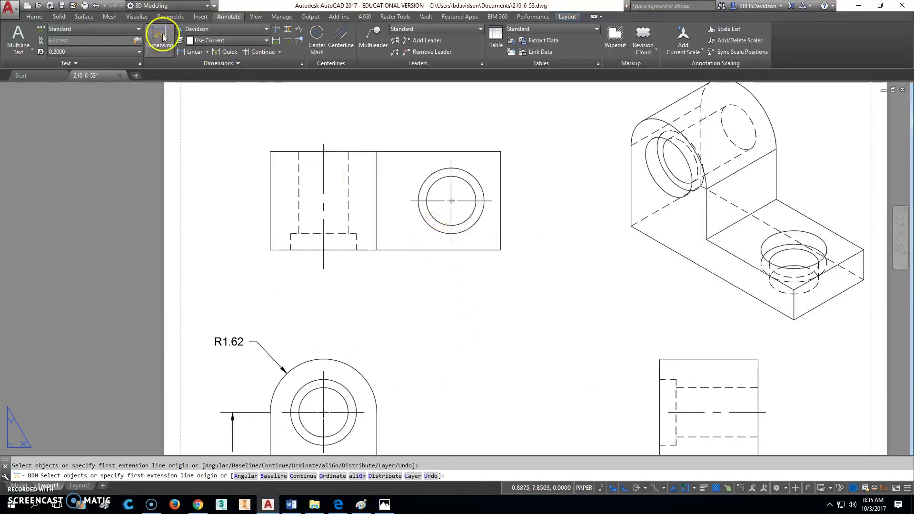
left_click(431, 220)
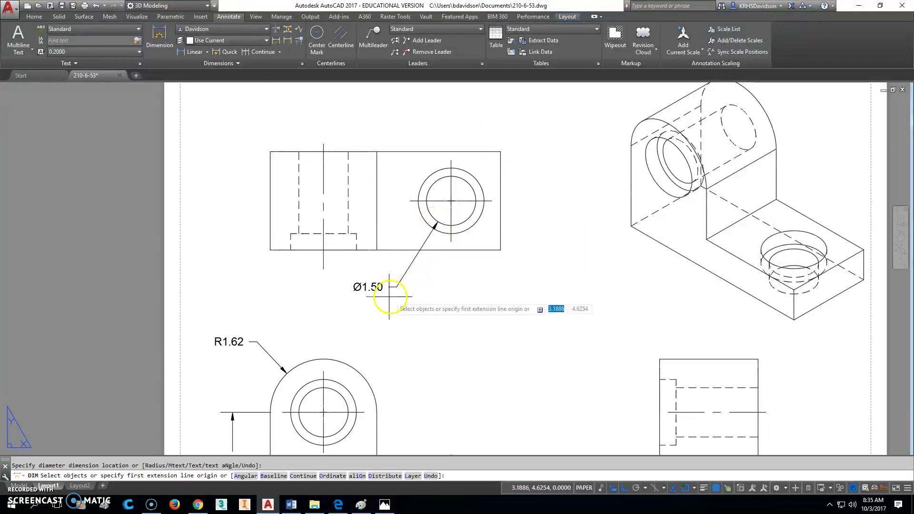
left_click(375, 287)
key("Escape")
double_click(375, 287)
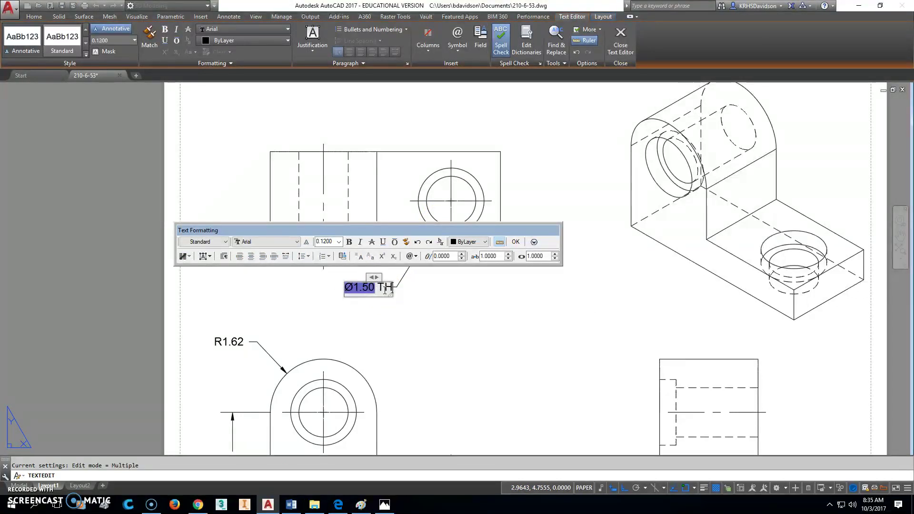
Append THRU to the note and insert a diameter symbol on a new line
type("THRU")
key("Return")
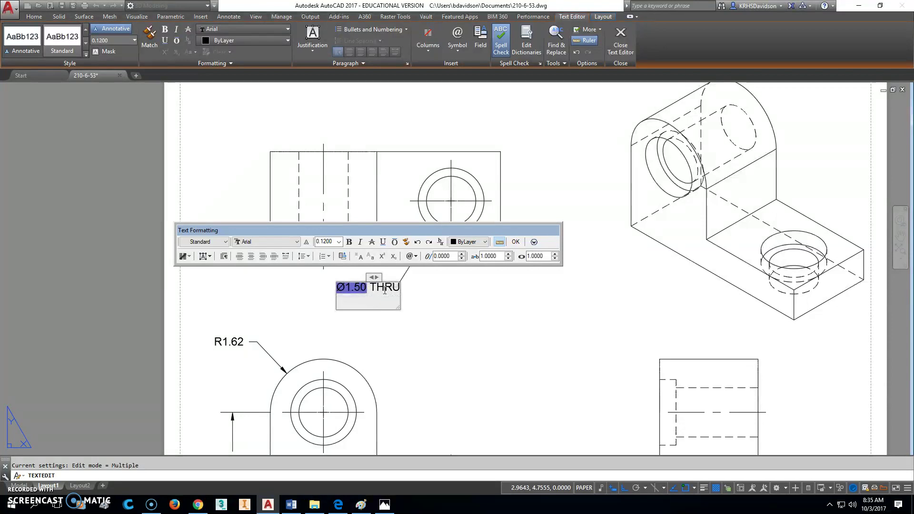
left_click(415, 257)
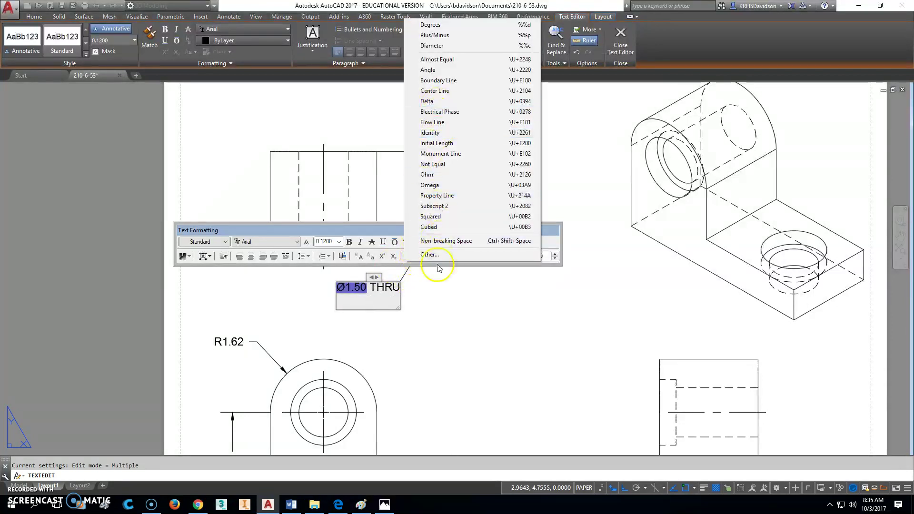
left_click(372, 369)
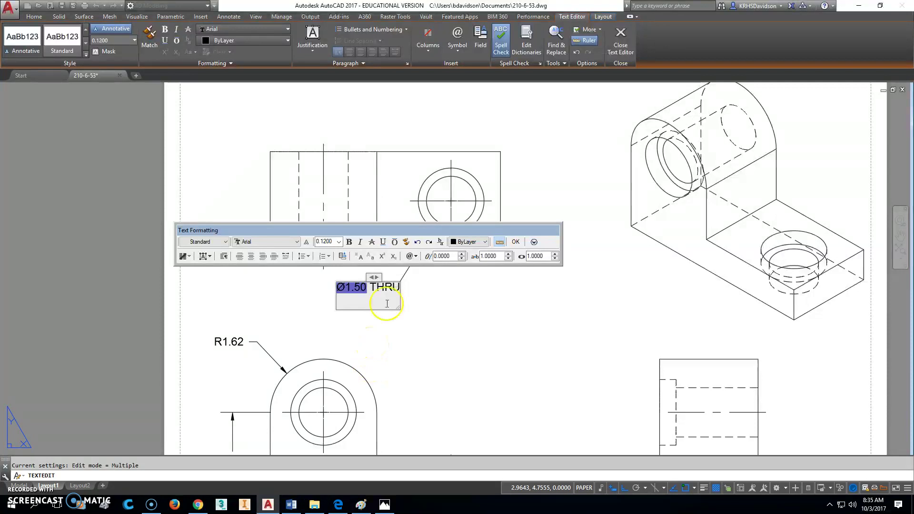
left_click(415, 259)
left_click(417, 266)
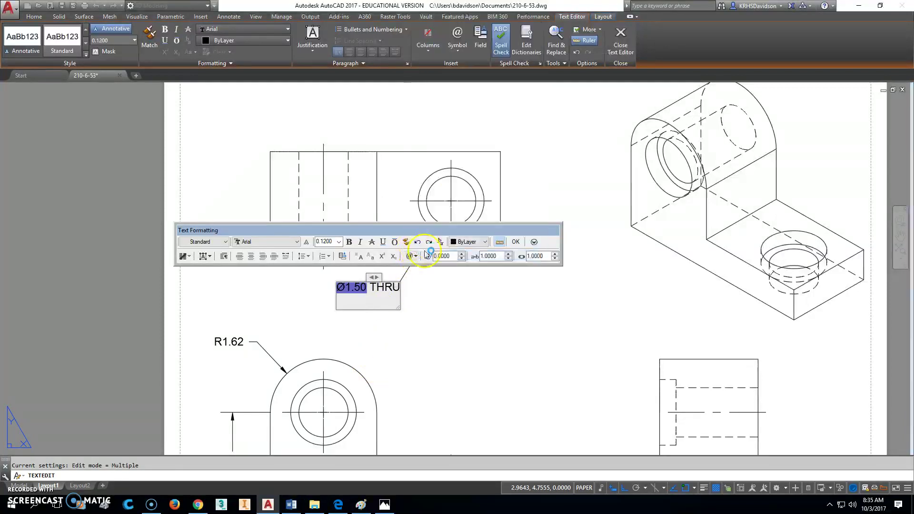
left_click(184, 204)
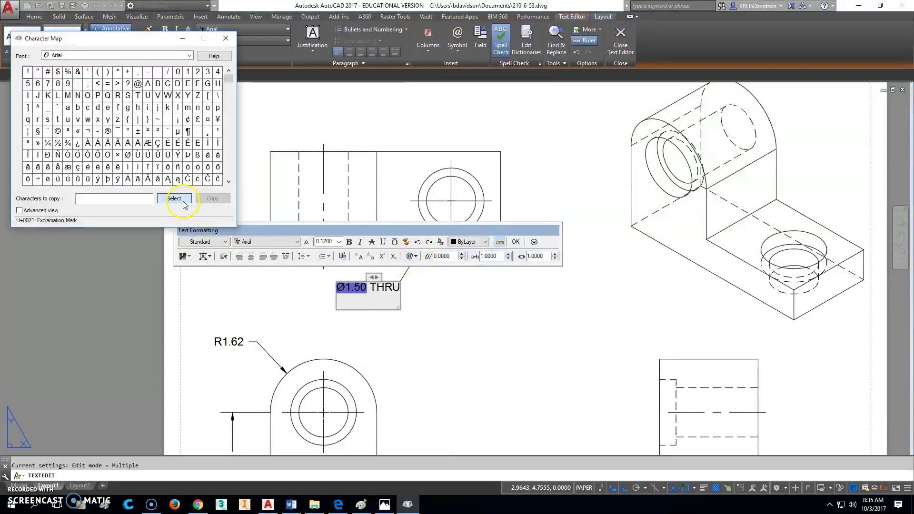
left_click(226, 39)
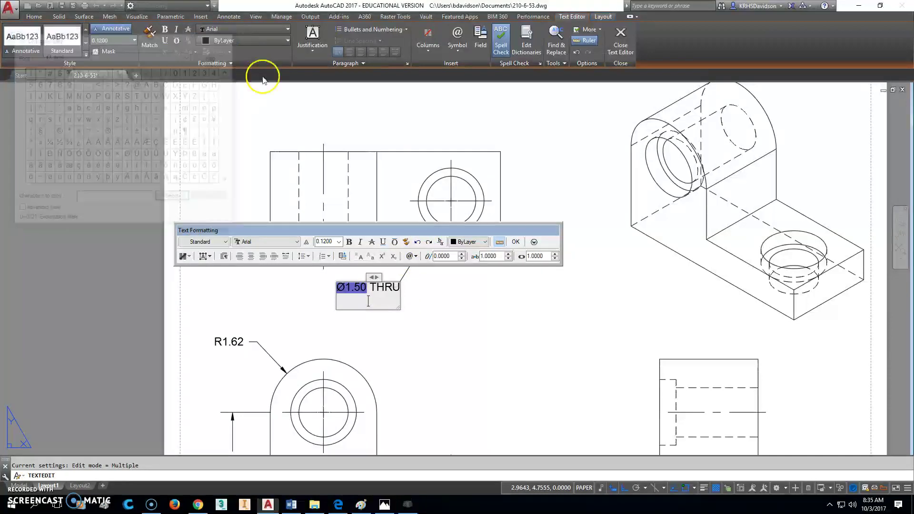
left_click(415, 258)
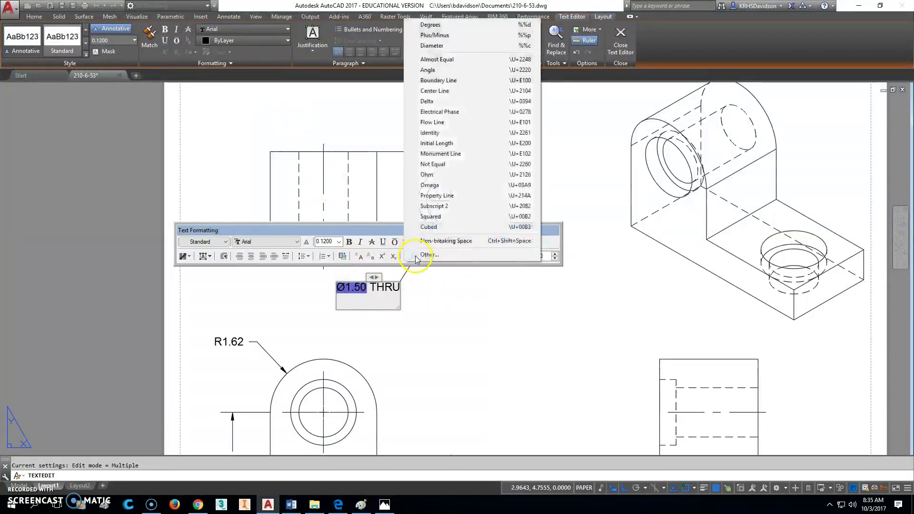
left_click(457, 47)
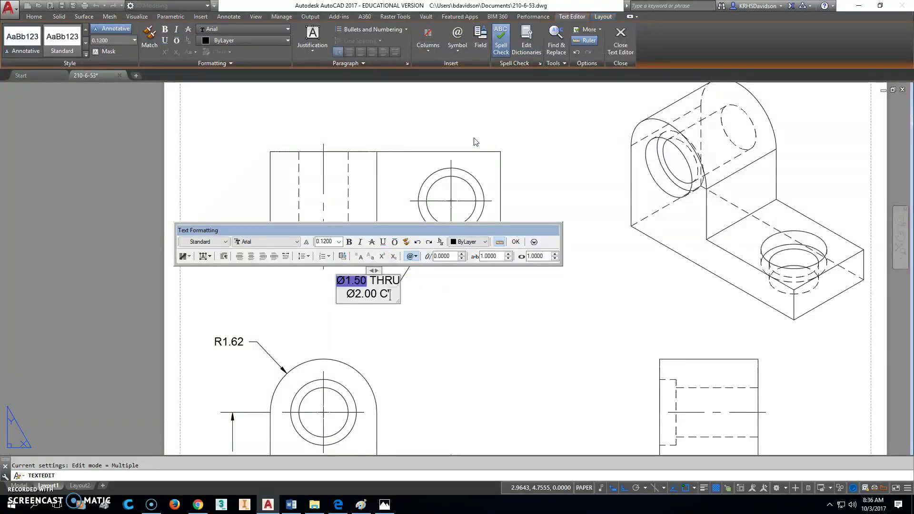
Complete the note with 2.00 C'BORE, 0.50 DEEP and 2 PLACES lines and close editing
type("2.00 C'BORE")
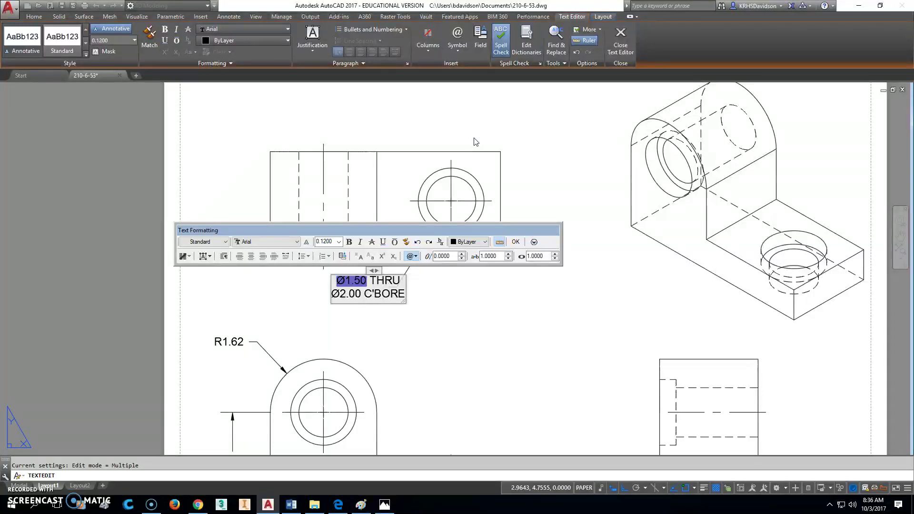
key("Return")
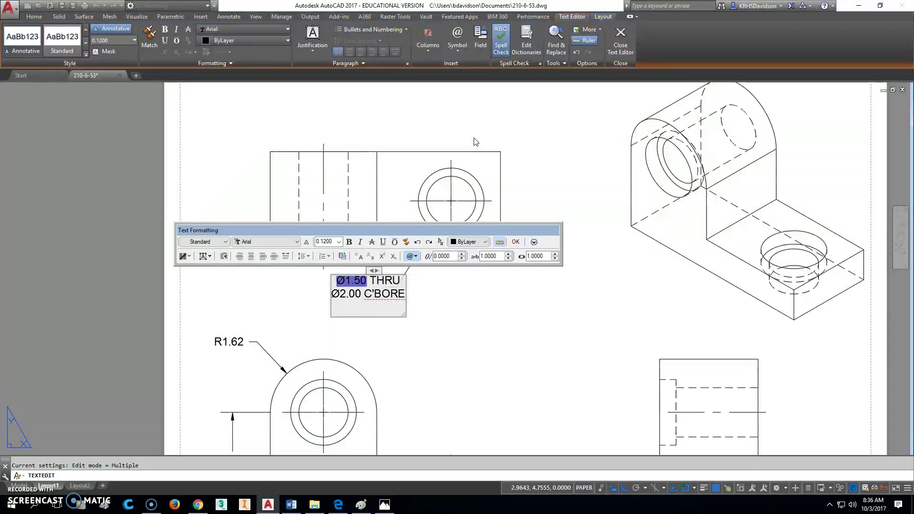
type("0.50")
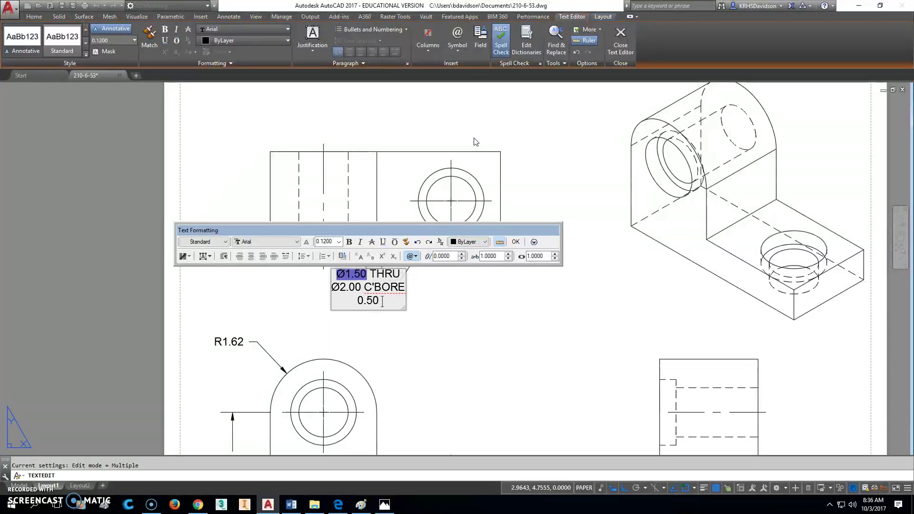
type(" DDEP")
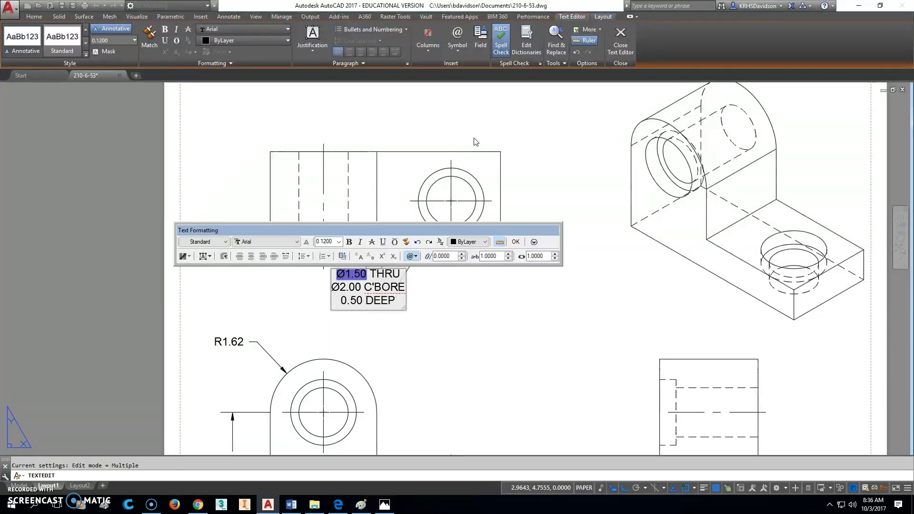
key("Return")
type("2")
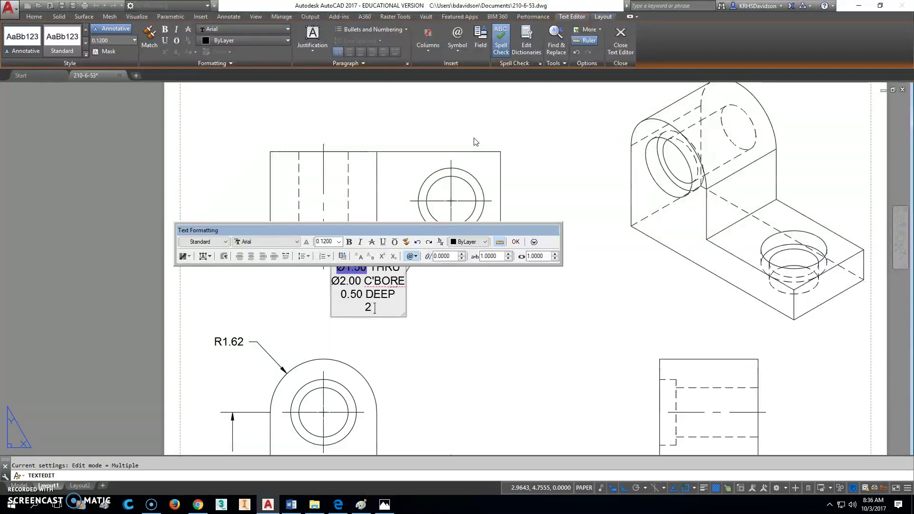
type(" P")
key("BackSpace")
type("LA")
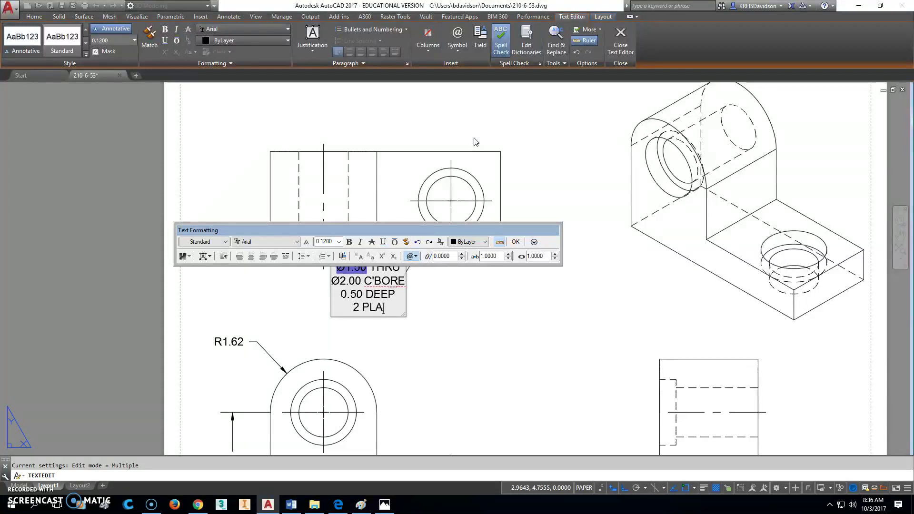
type("CES")
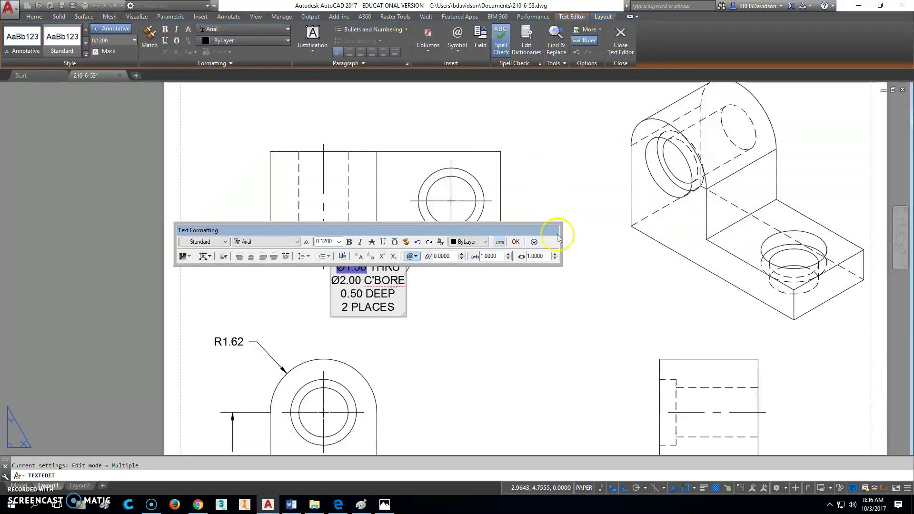
left_click(515, 241)
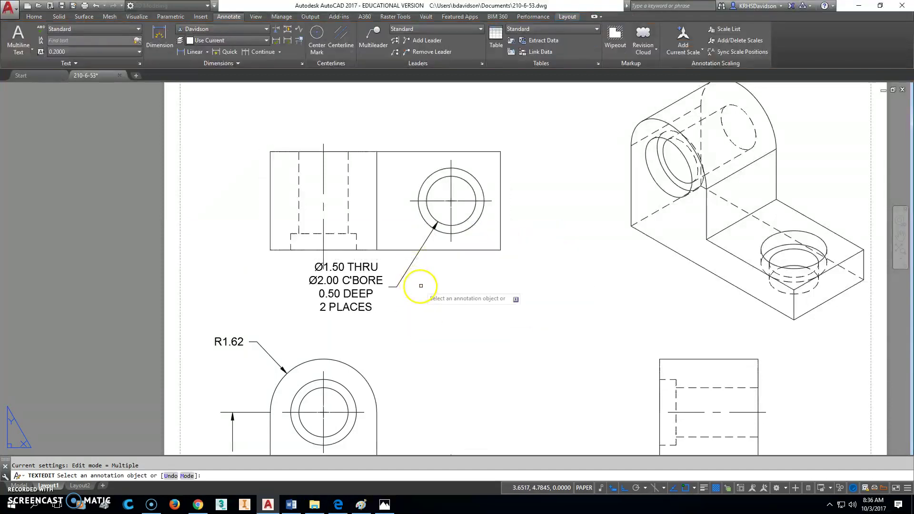
key("Escape")
left_click(323, 263)
Move the counterbore hole note's text to the right of the hole
scroll(367, 282, "up", 2)
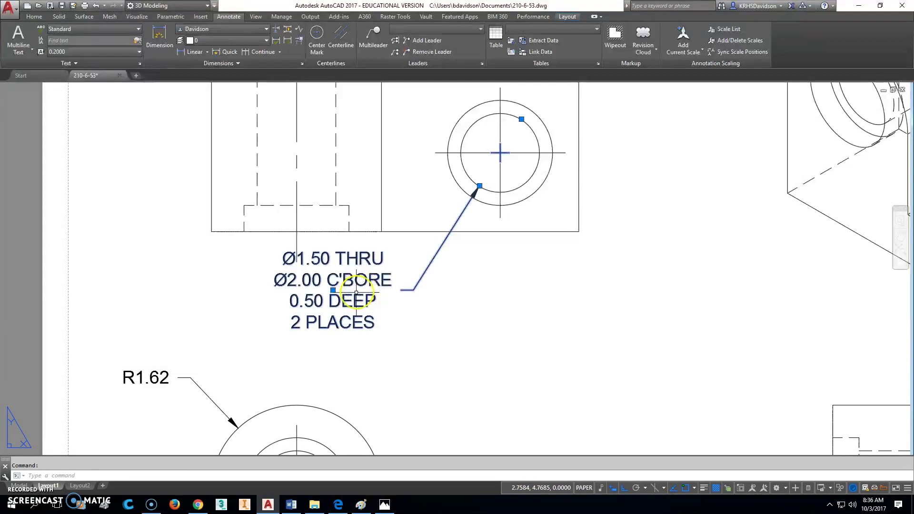
left_click(332, 289)
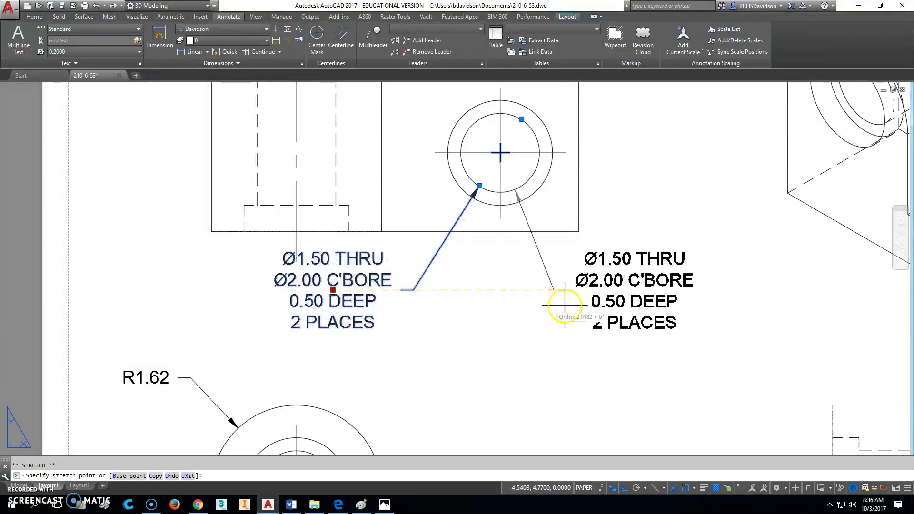
left_click(607, 322)
key("Escape")
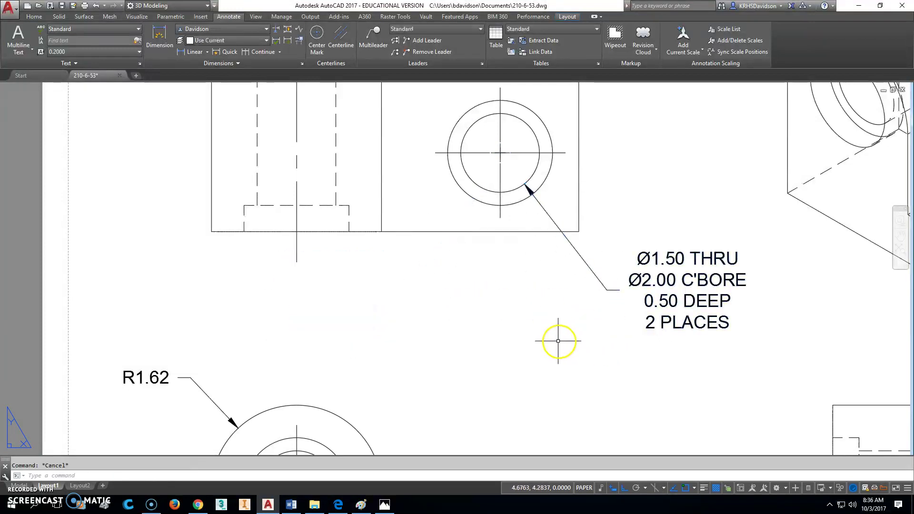
mouse_move(555, 339)
middle_mouse_down()
mouse_move(530, 379)
mouse_move(525, 411)
middle_mouse_up()
scroll(638, 364, "up", 4)
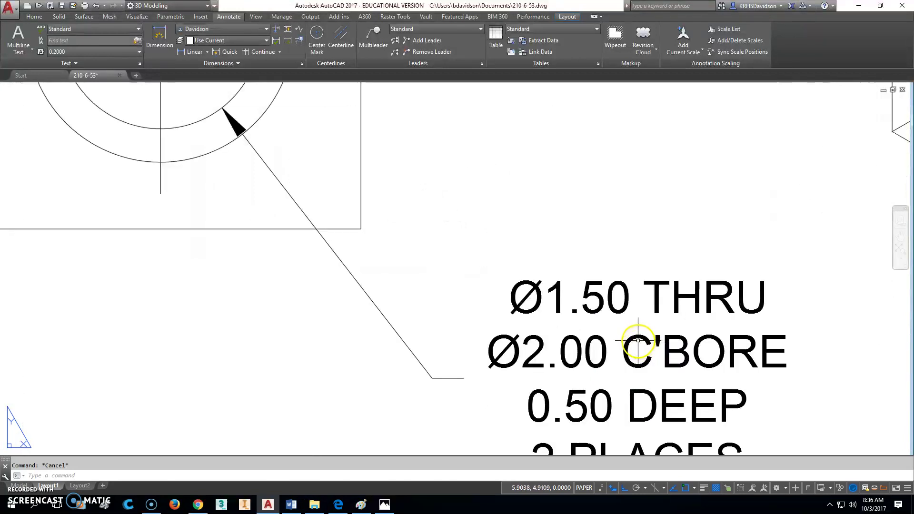
scroll(638, 340, "down", 1)
Reposition the hole note slightly further left with snap set to None and Ortho off
left_click(639, 376)
left_click(638, 378)
scroll(628, 410, "down", 1)
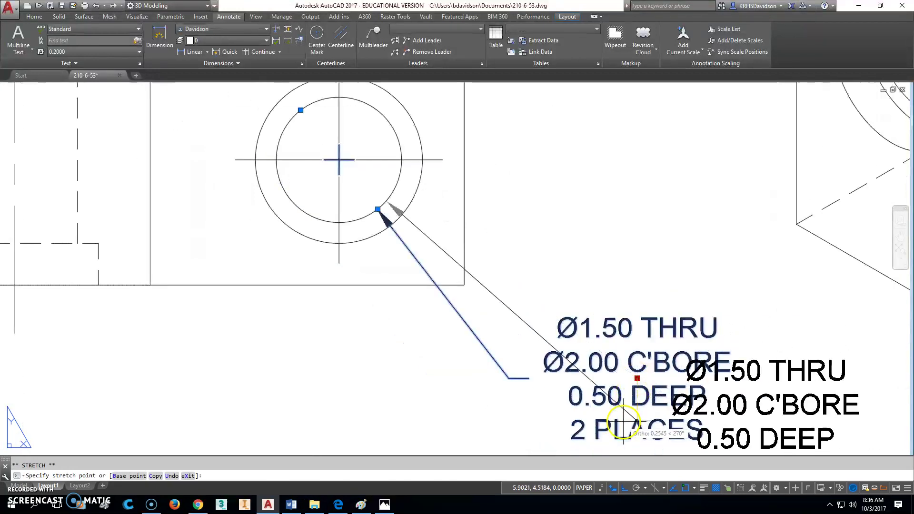
middle_click_drag(623, 422, 543, 261)
right_click(532, 283, "shift")
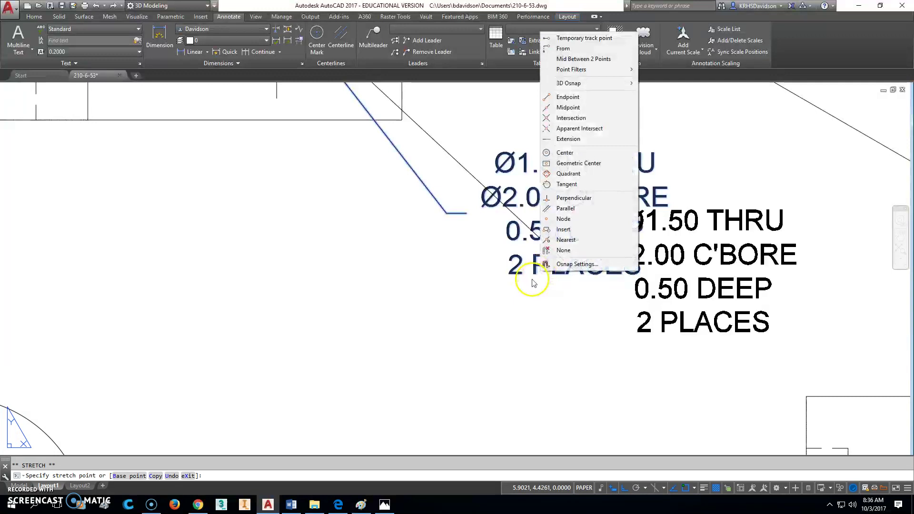
left_click(566, 250)
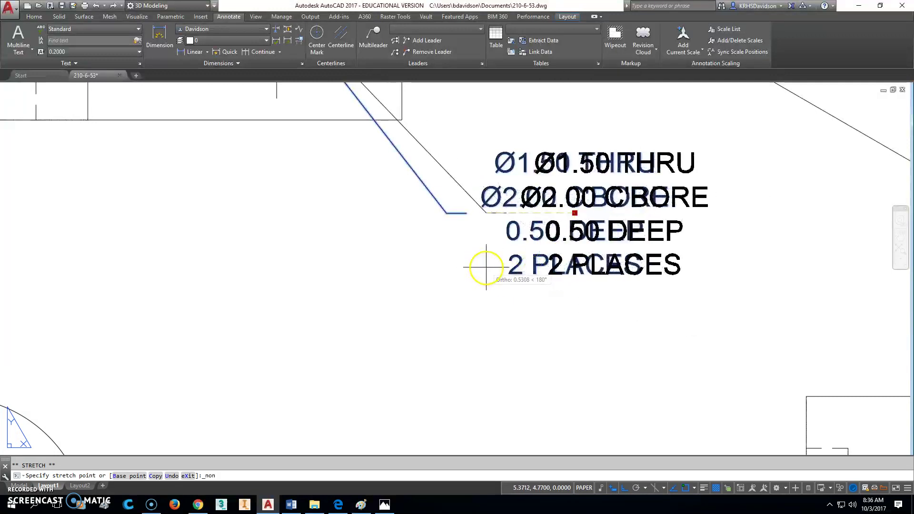
key("F8")
left_click(526, 243)
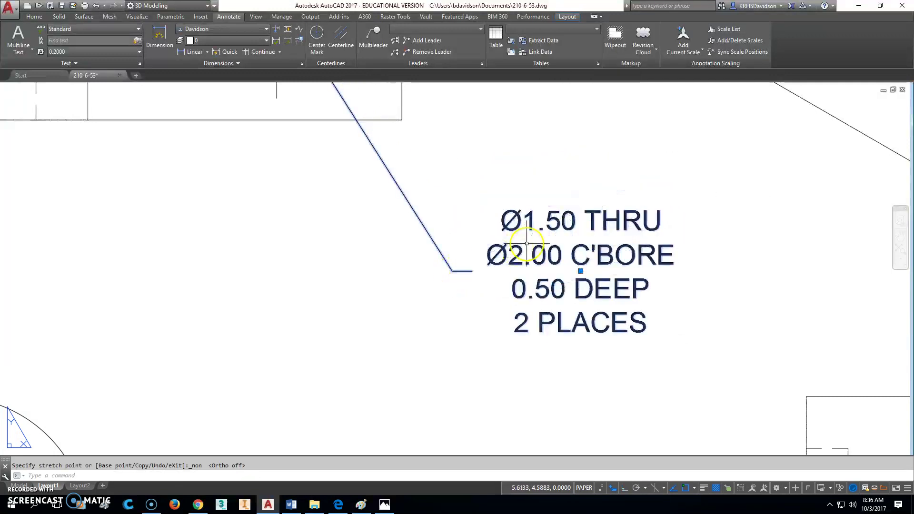
key("Escape")
scroll(531, 229, "down", 2)
scroll(548, 217, "up", 2)
scroll(548, 217, "down", 3)
middle_click_drag(571, 190, 532, 321)
Add the 1.50 vertical hole-centre dimension on the top view's right and tidy its text
left_click(164, 33)
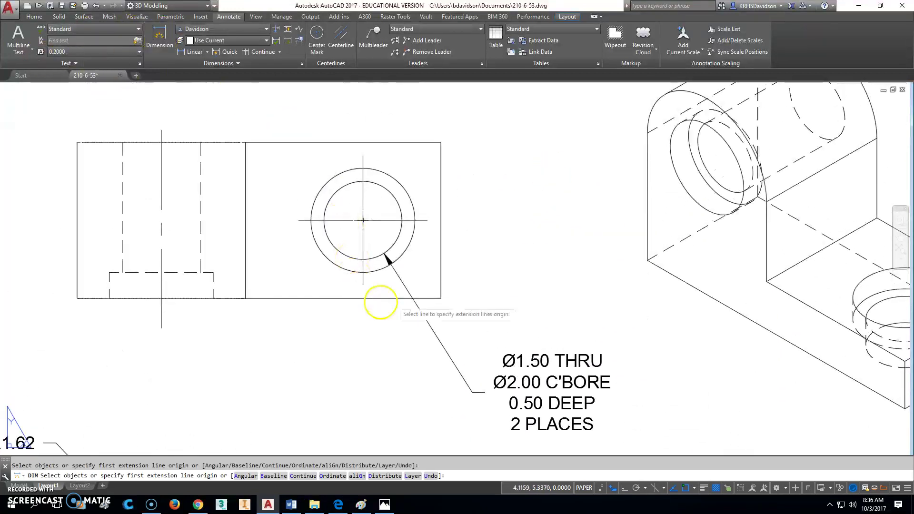
left_click(441, 298)
left_click(428, 220)
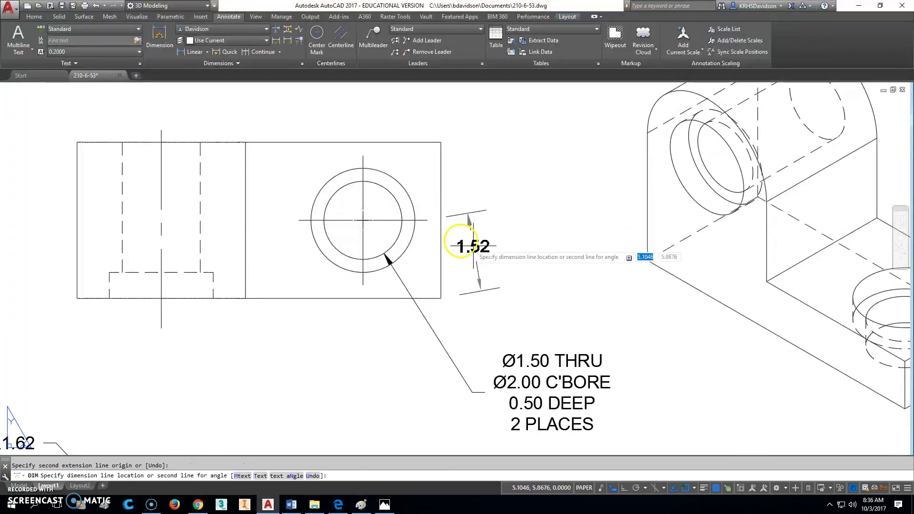
left_click(589, 309)
key("Escape")
left_click(591, 312)
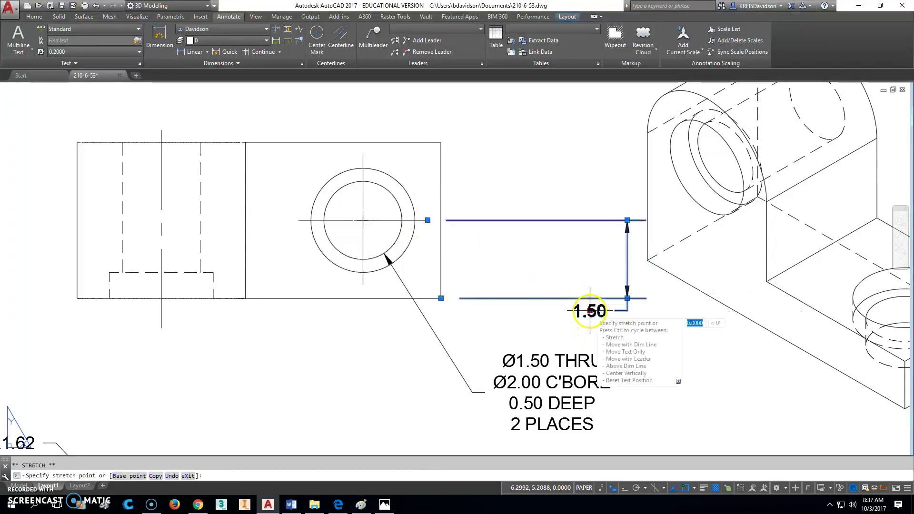
left_click(590, 311)
left_click(627, 259)
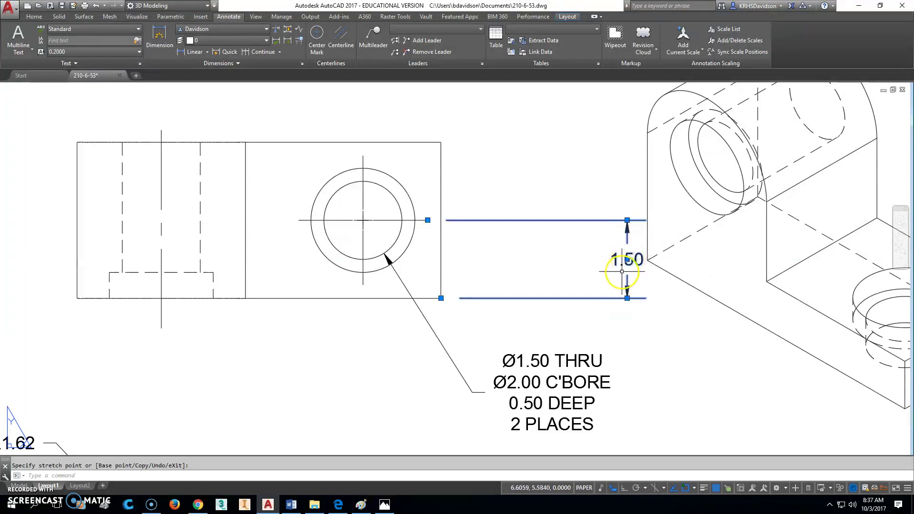
left_click(496, 262)
left_click(496, 262)
Dimension the top view's 3.00 overall height on its right side
left_click(159, 36)
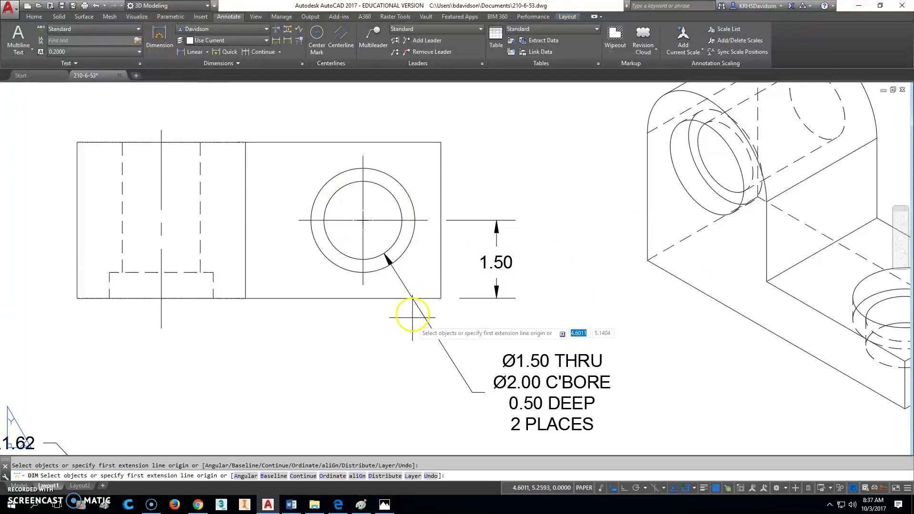
left_click(438, 298)
left_click(438, 142)
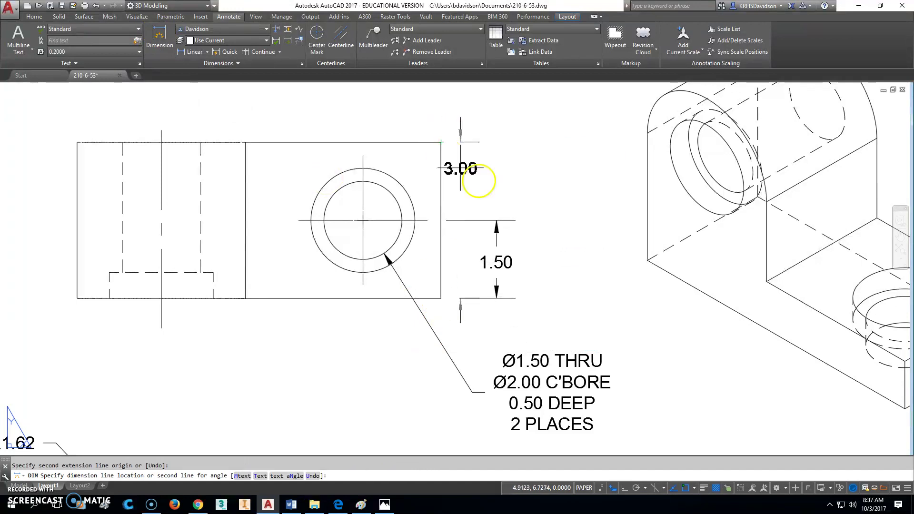
left_click(553, 221)
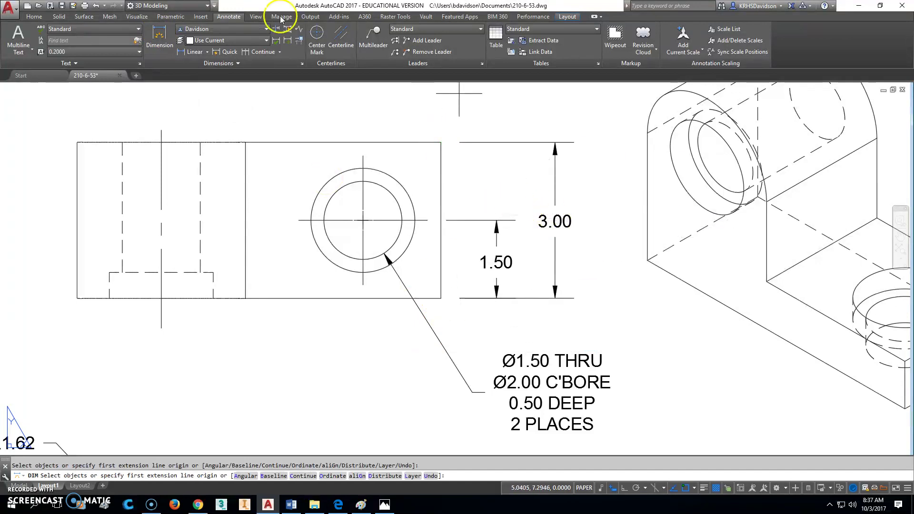
Add the 1.50 horizontal dimension above the top view and lower it closer
left_click(159, 36)
left_click(437, 142)
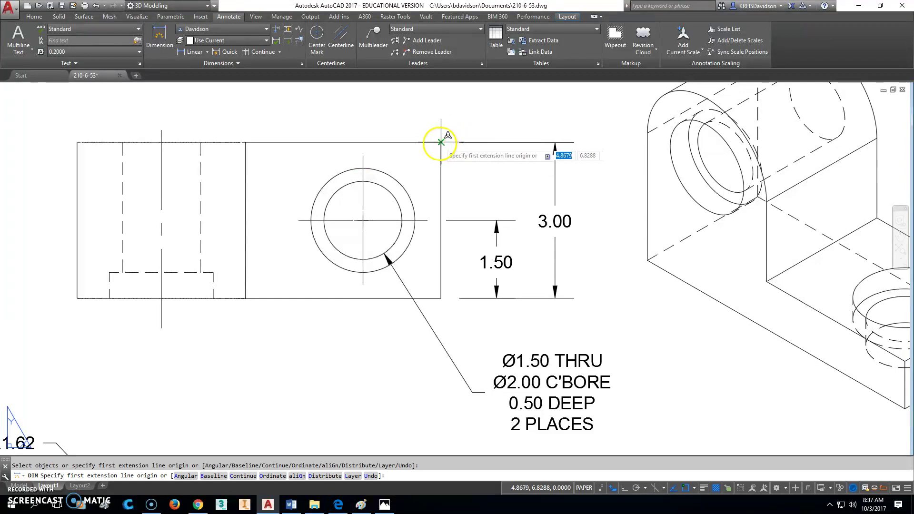
left_click(359, 143)
middle_click_drag(388, 141, 354, 259)
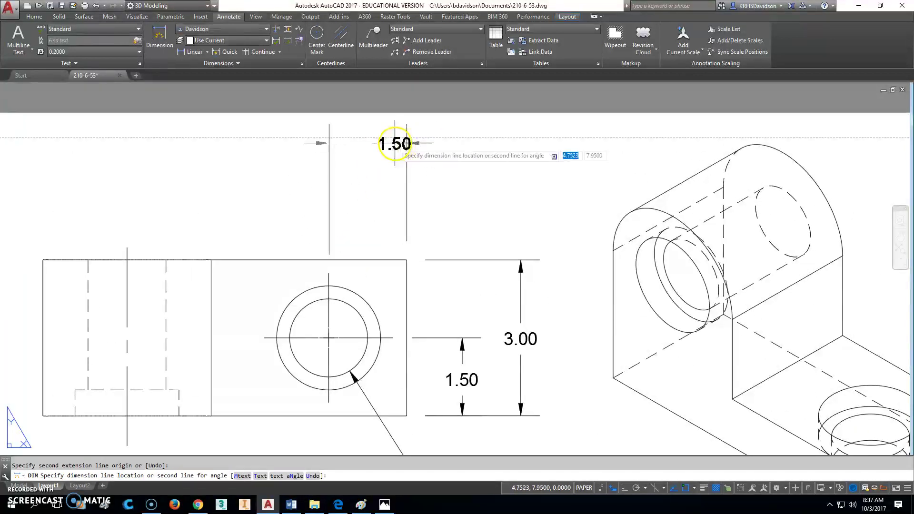
left_click(450, 152)
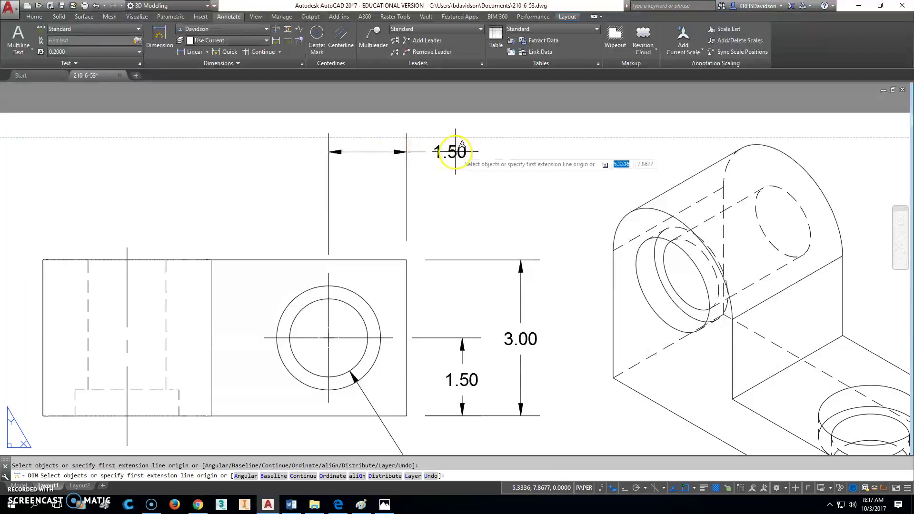
left_click(454, 153)
key("Escape")
left_click(451, 152)
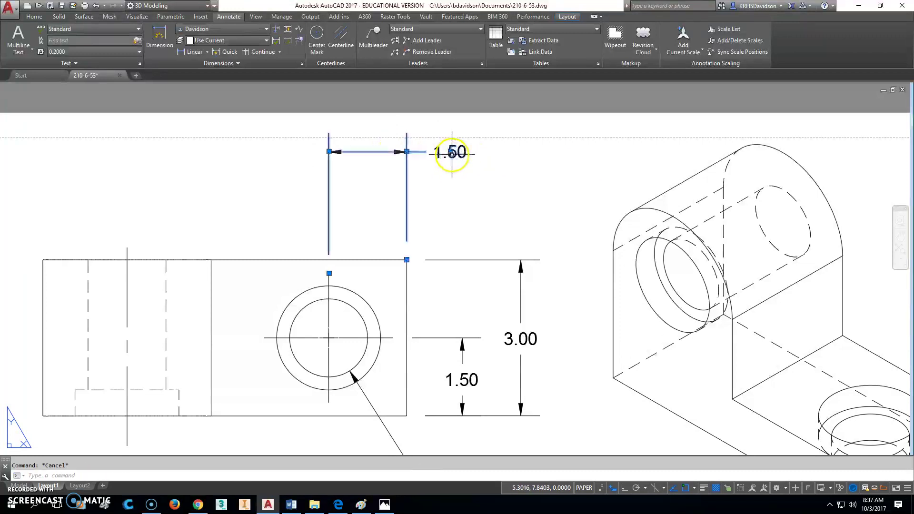
left_click(450, 151)
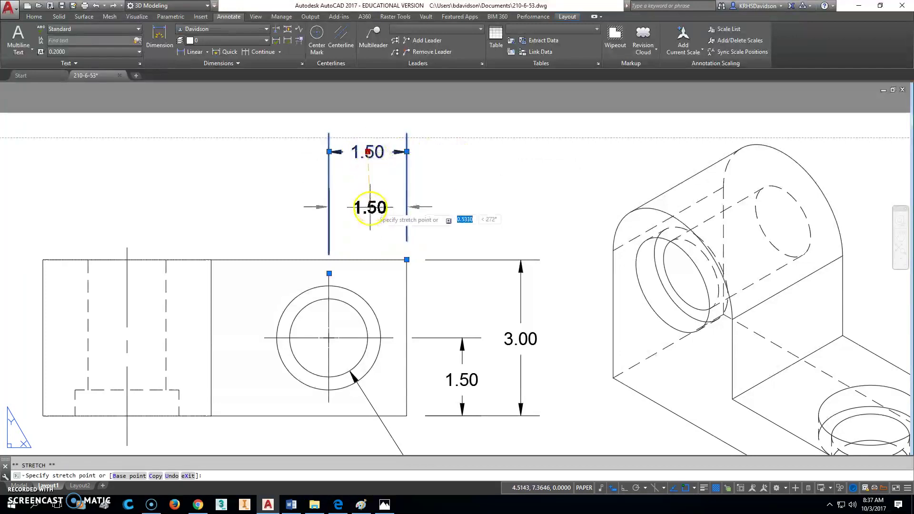
left_click(367, 217)
key("Escape")
scroll(504, 296, "down", 2)
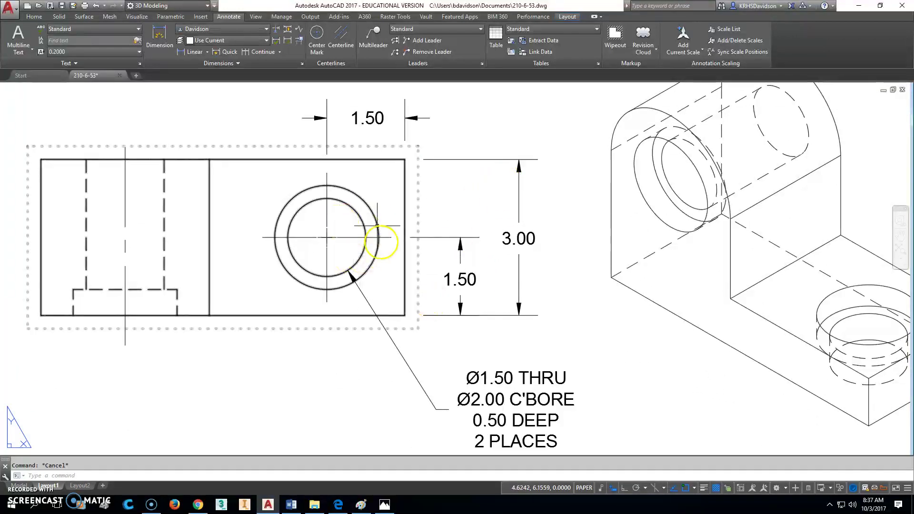
scroll(446, 258, "up", 3)
scroll(447, 258, "down", 2)
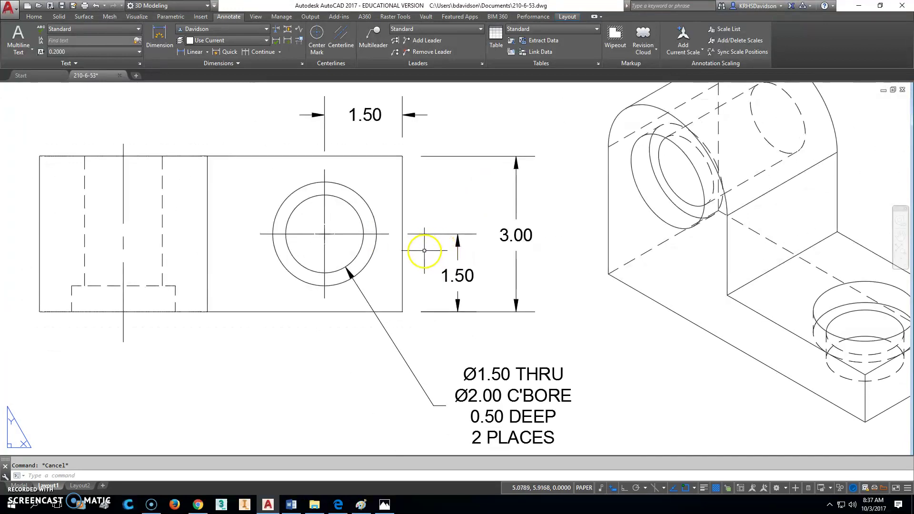
scroll(424, 250, "down", 3)
scroll(451, 255, "up", 1)
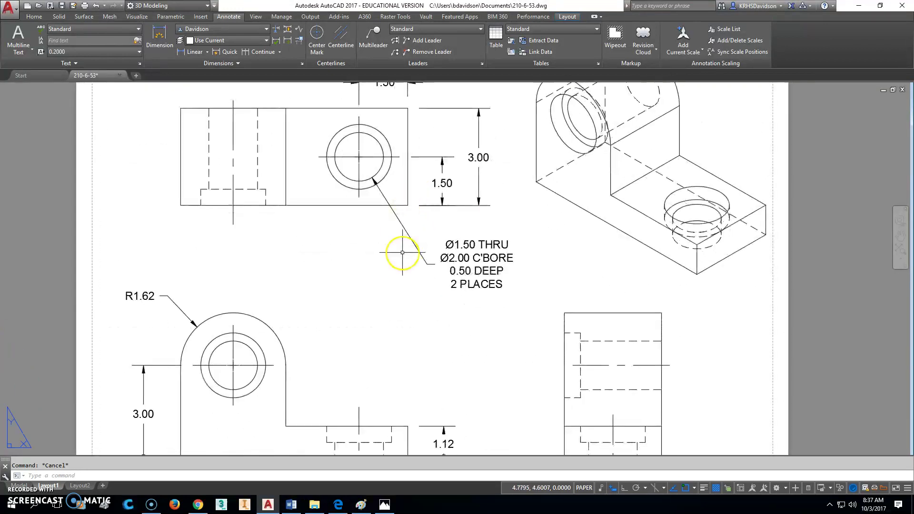
scroll(455, 278, "down", 3)
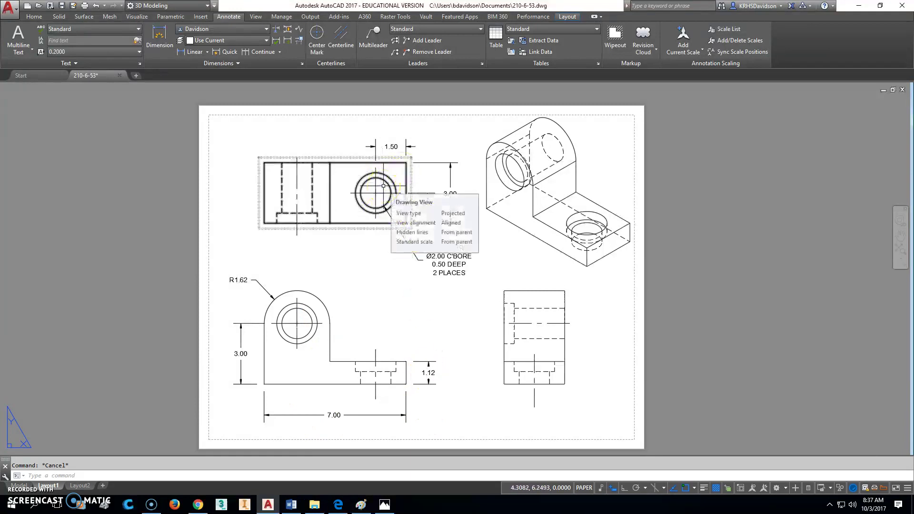
middle_click_drag(429, 318, 442, 311)
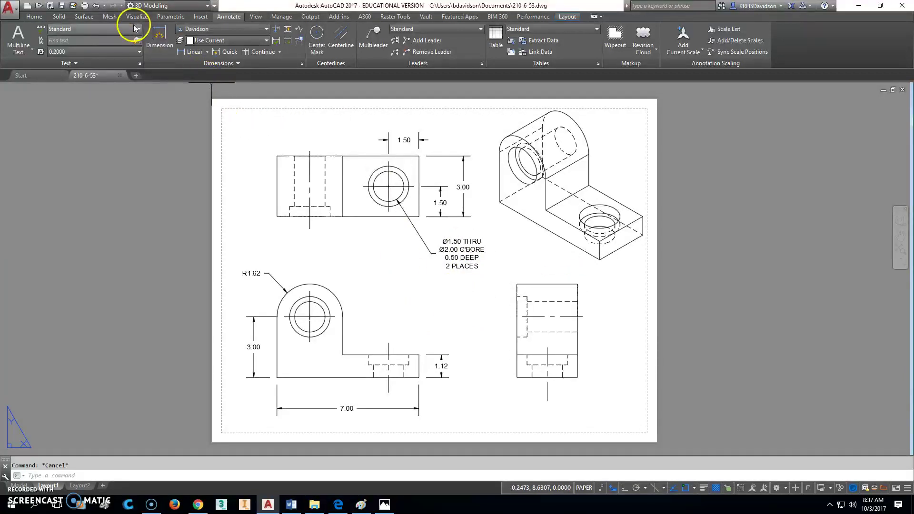
Choose the DWG To PDF plotter and preview the Layout plot area
left_click(85, 6)
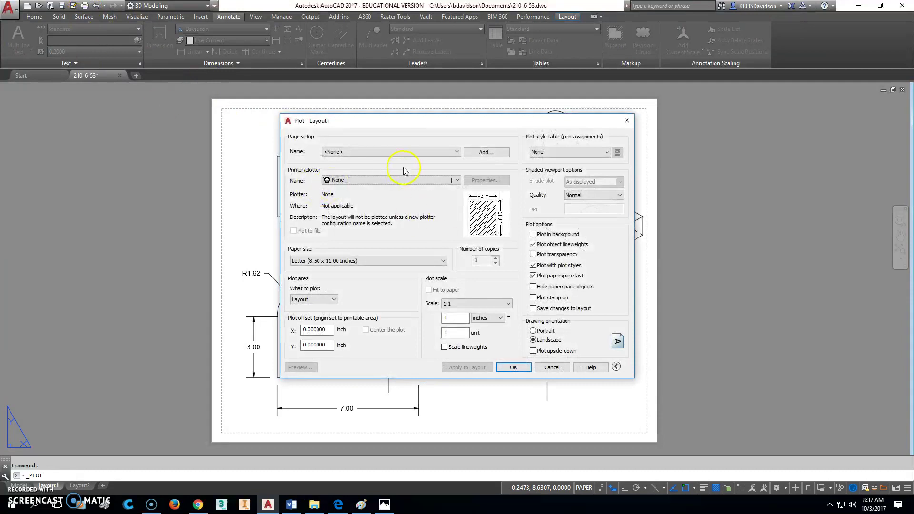
left_click(400, 184)
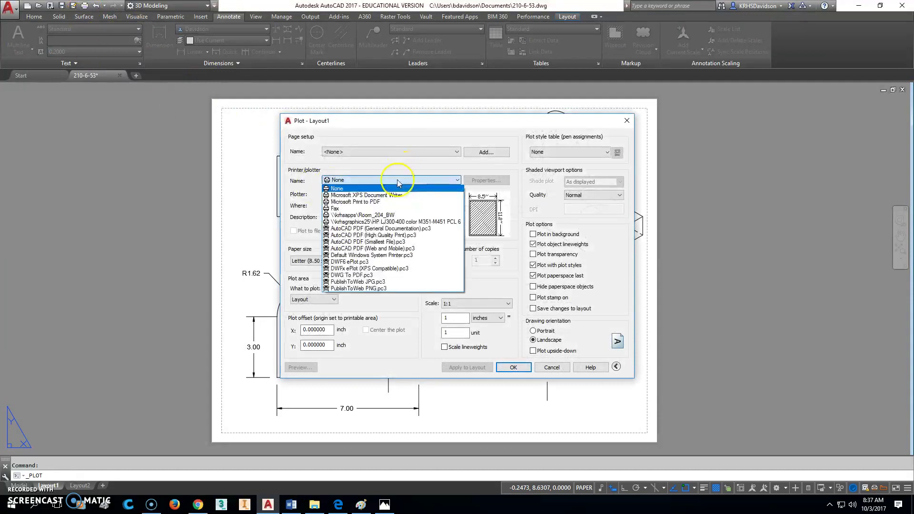
left_click(374, 273)
left_click(320, 299)
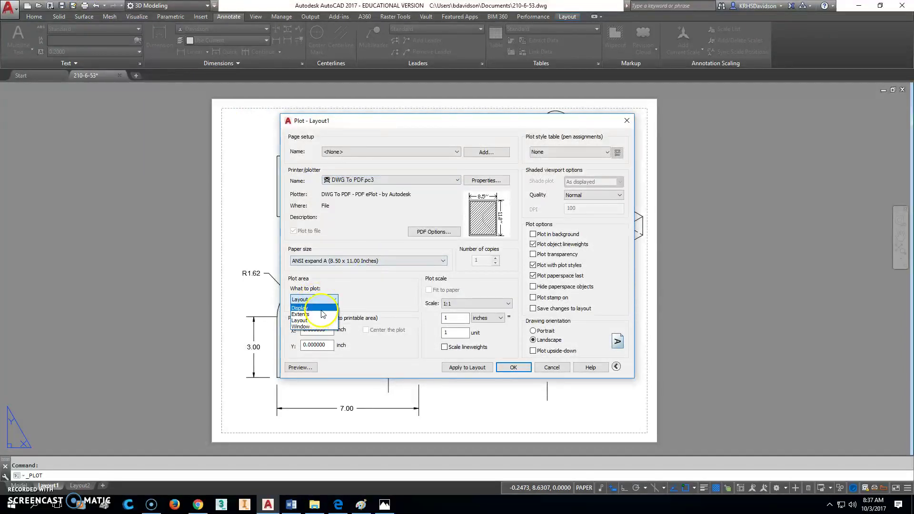
left_click(309, 316)
left_click(301, 367)
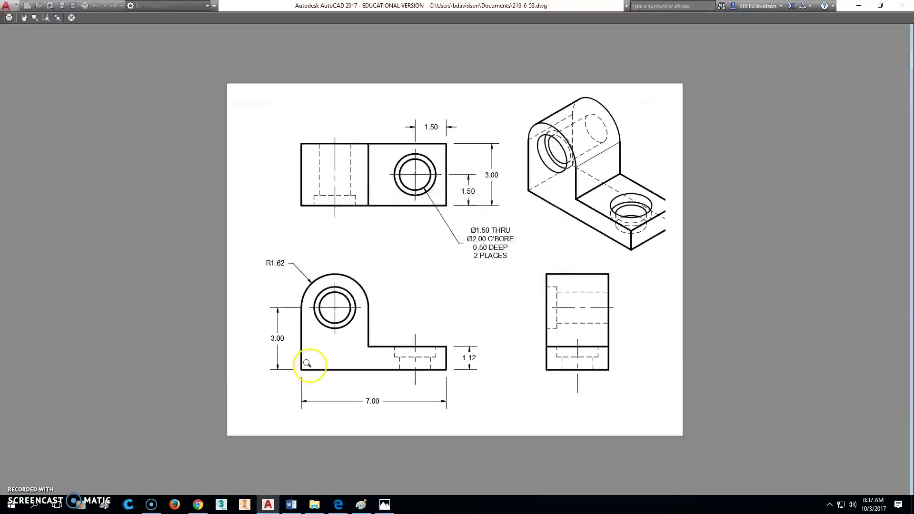
right_click(409, 298)
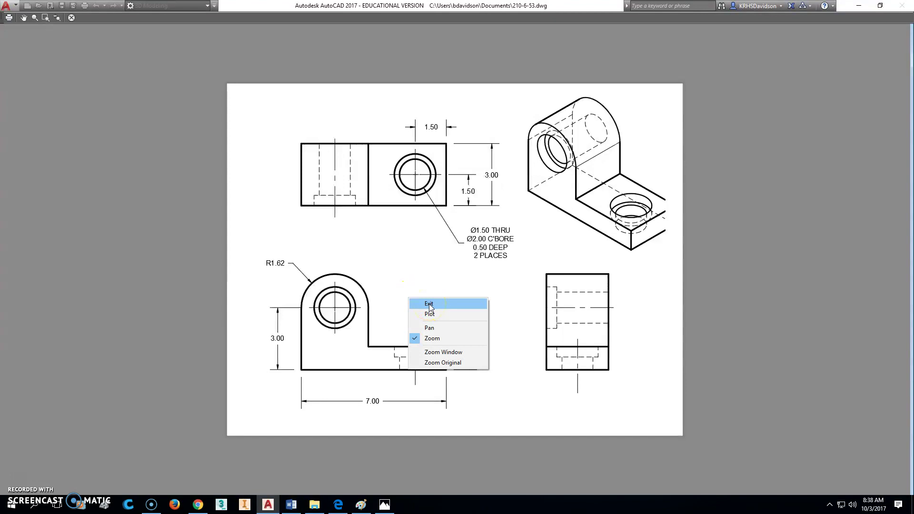
left_click(430, 305)
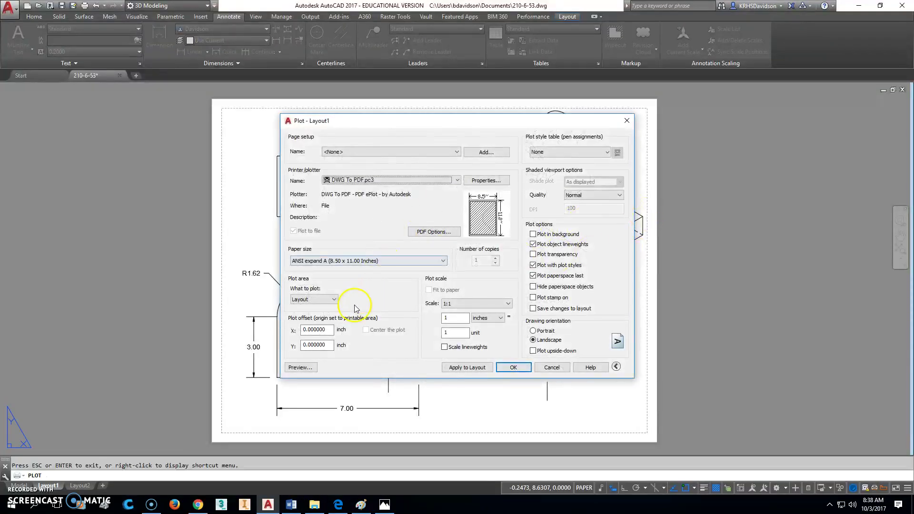
Plot Extents centred on the paper and save it as 210-6-53-Layout1.pdf
left_click(333, 302)
left_click(320, 312)
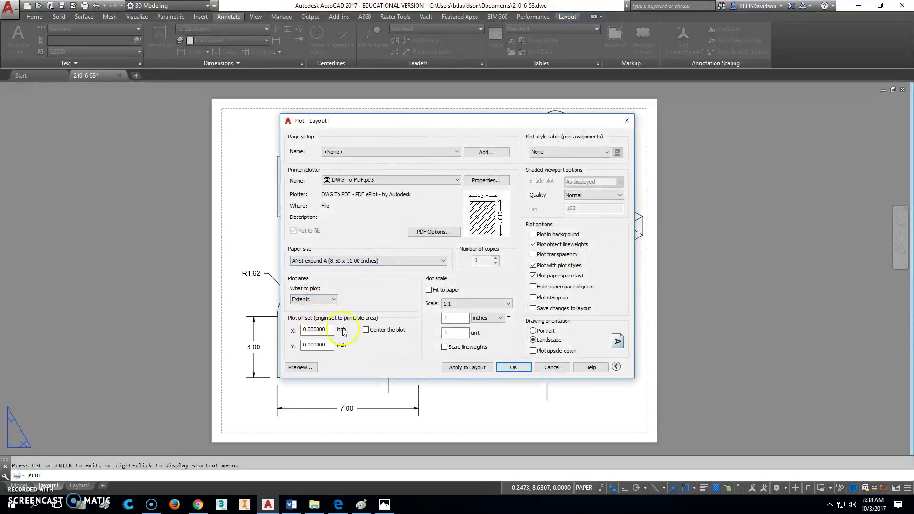
left_click(366, 330)
left_click(300, 367)
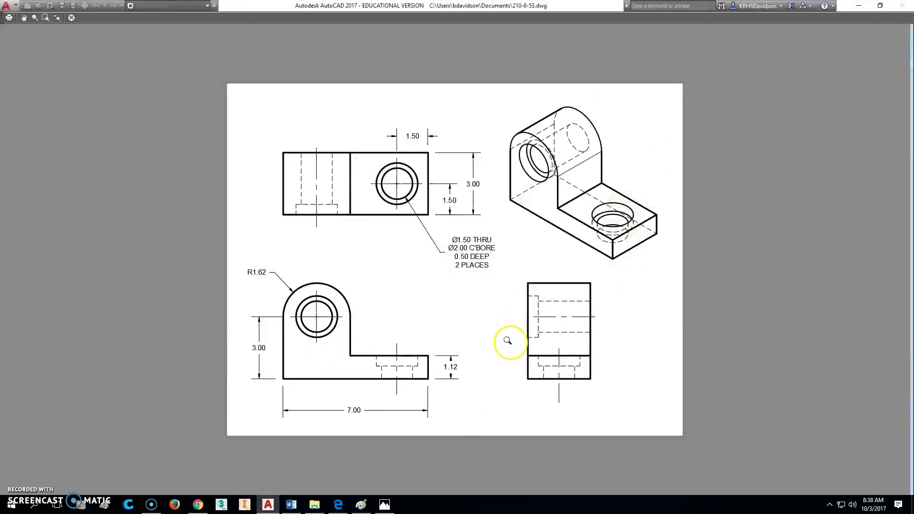
right_click(501, 331)
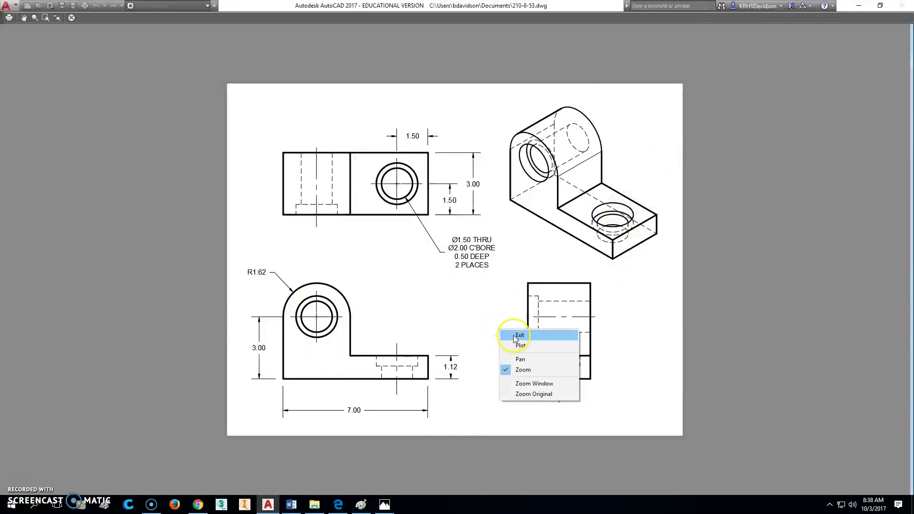
left_click(522, 346)
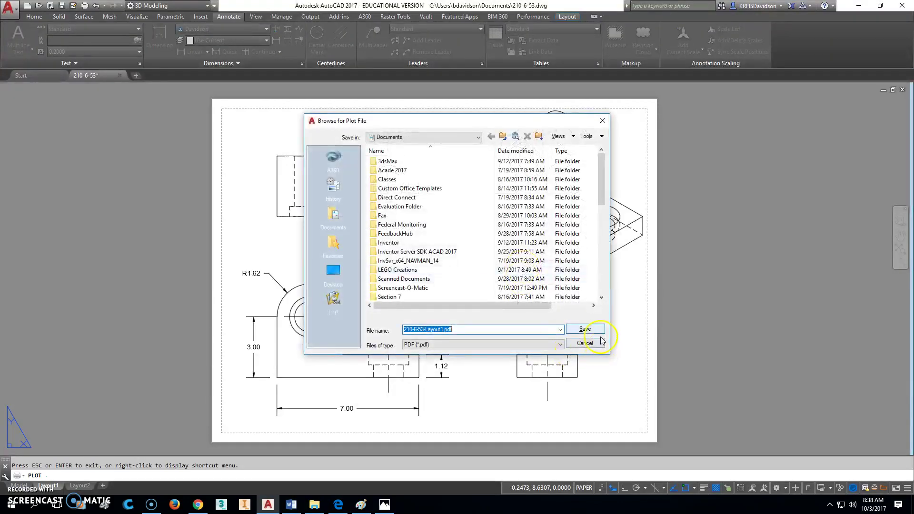
left_click(595, 329)
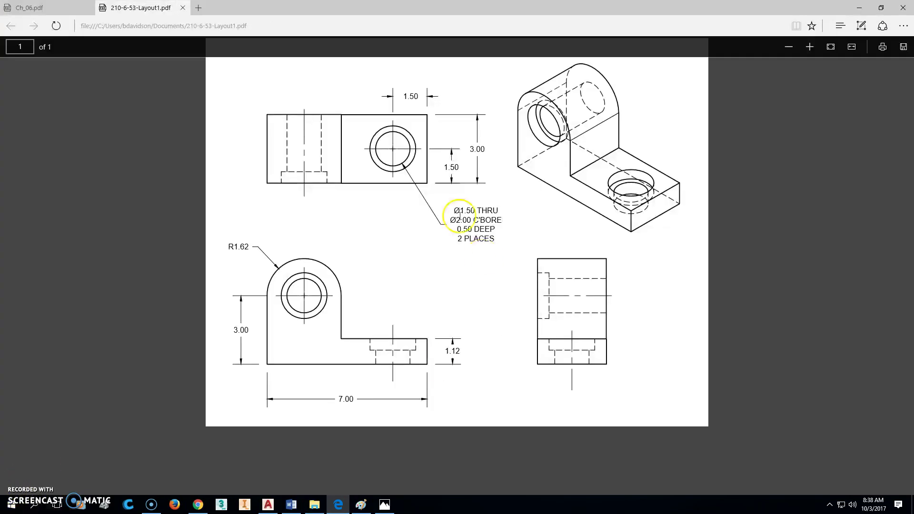